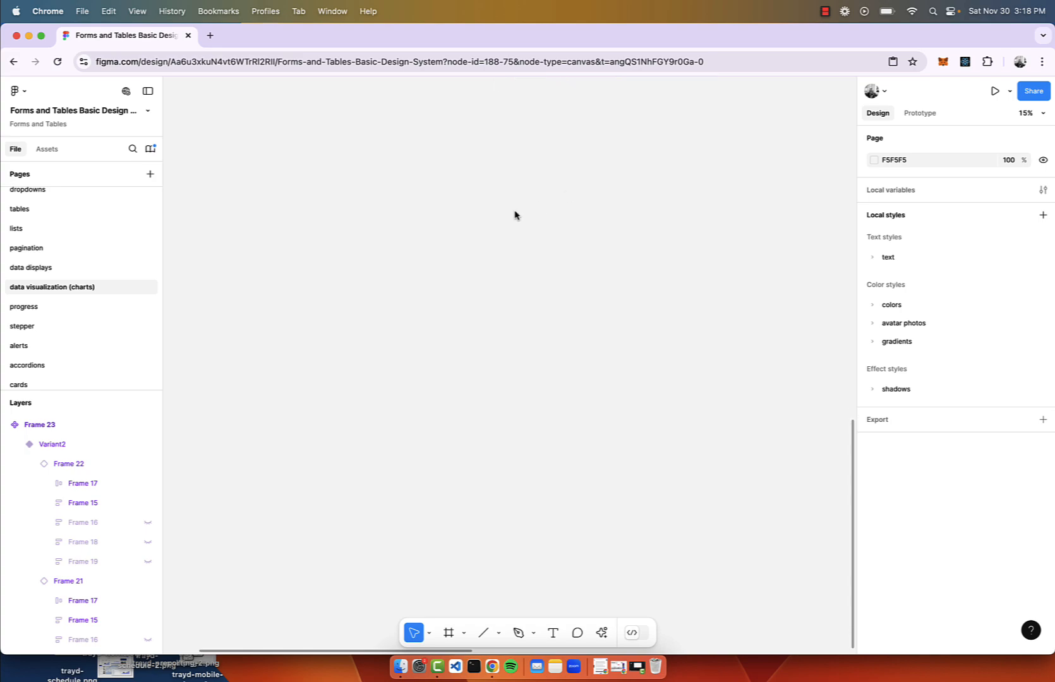
Step: Delete the loose area line chart instance above the Frame 10 component set
scroll(514, 216, "up", 3)
scroll(515, 216, "down", 3)
scroll(515, 216, "up", 6)
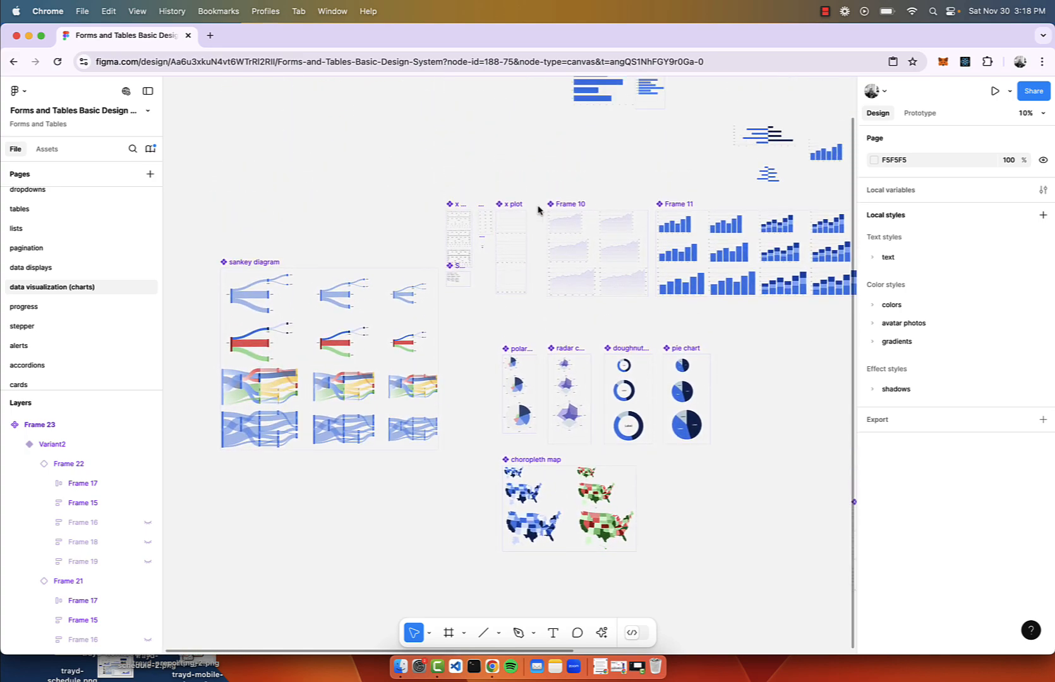
left_click_drag(789, 118, 657, 148)
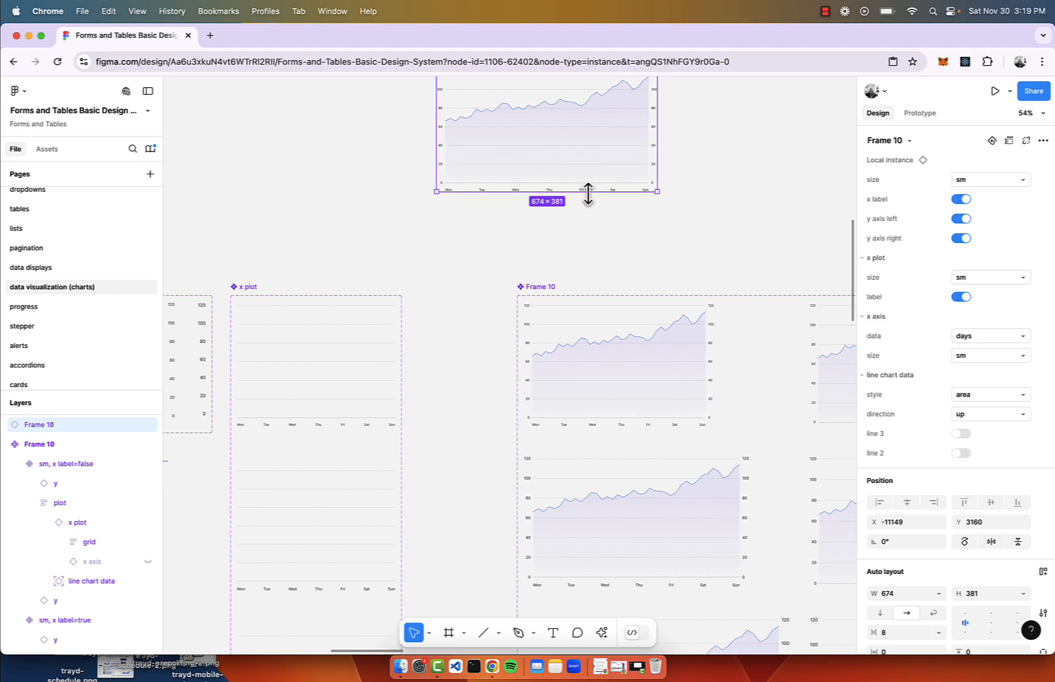
mouse_move(588, 192)
left_mouse_down()
mouse_move(589, 251)
mouse_move(593, 188)
left_mouse_up()
scroll(579, 169, "up", 4)
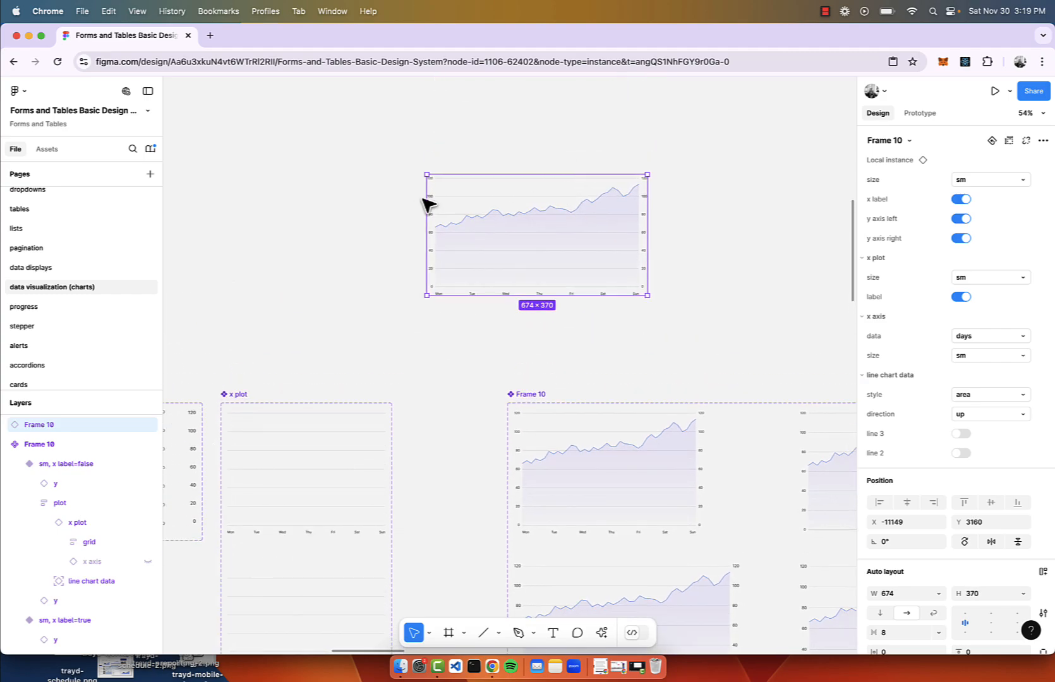
key("Delete")
scroll(600, 205, "down", 3)
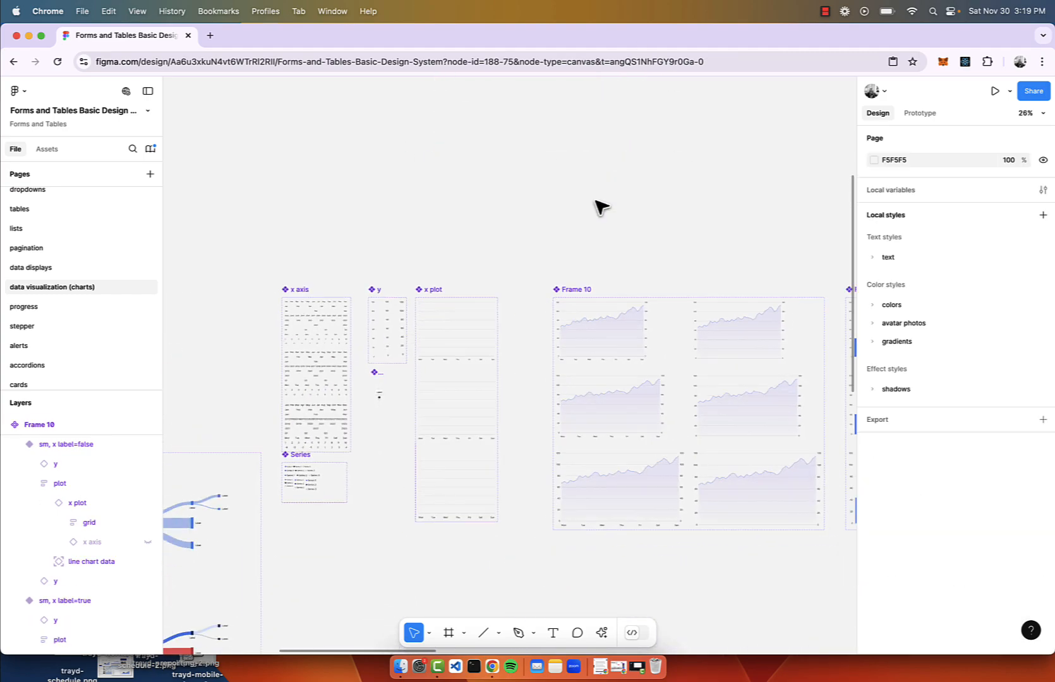
Step: Add a right-aligned "100" text label in the text/text xs style on an empty area below the charts
scroll(600, 205, "down", 10)
scroll(599, 205, "down", 10)
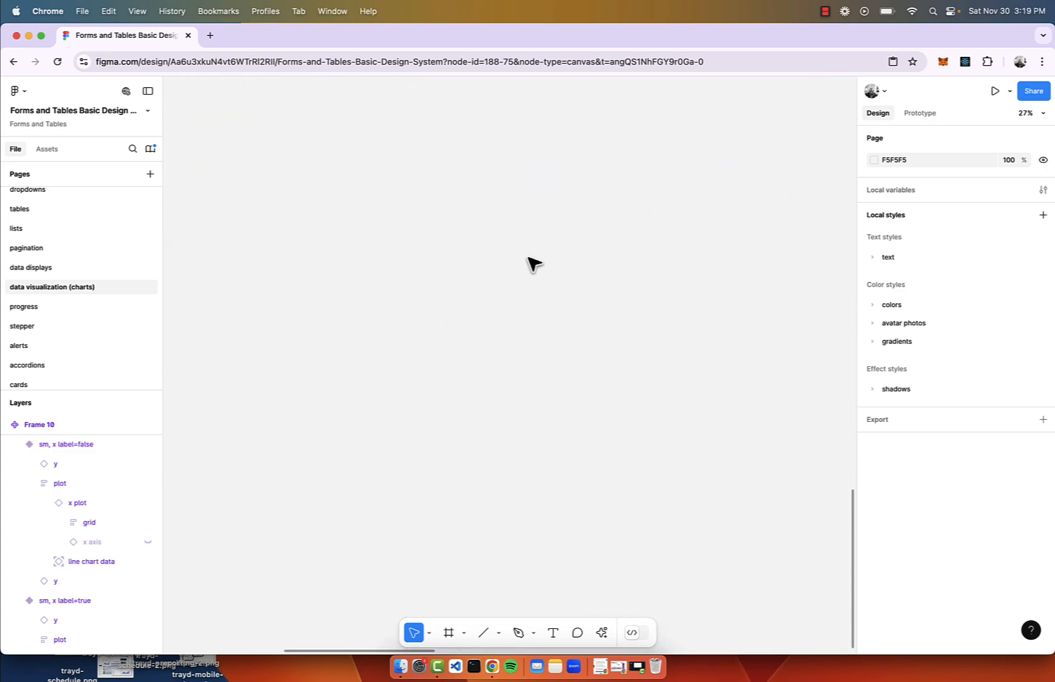
scroll(533, 263, "up", 3)
key("t")
left_click(504, 276)
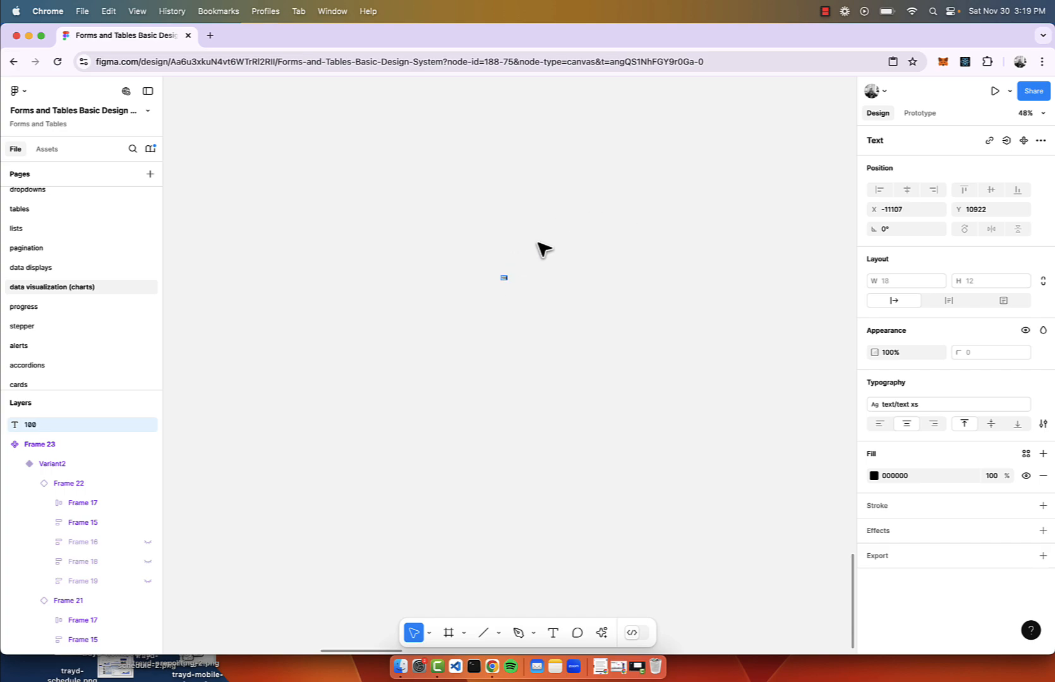
scroll(541, 247, "up", 3)
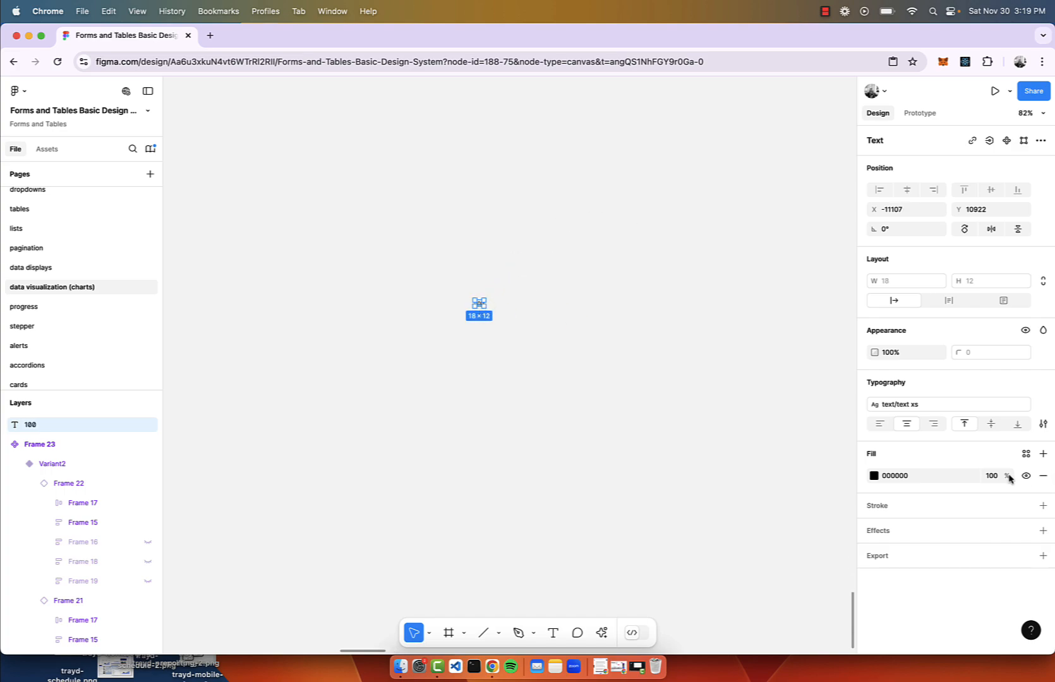
left_click(935, 424)
scroll(633, 321, "right", 3)
left_click(453, 315)
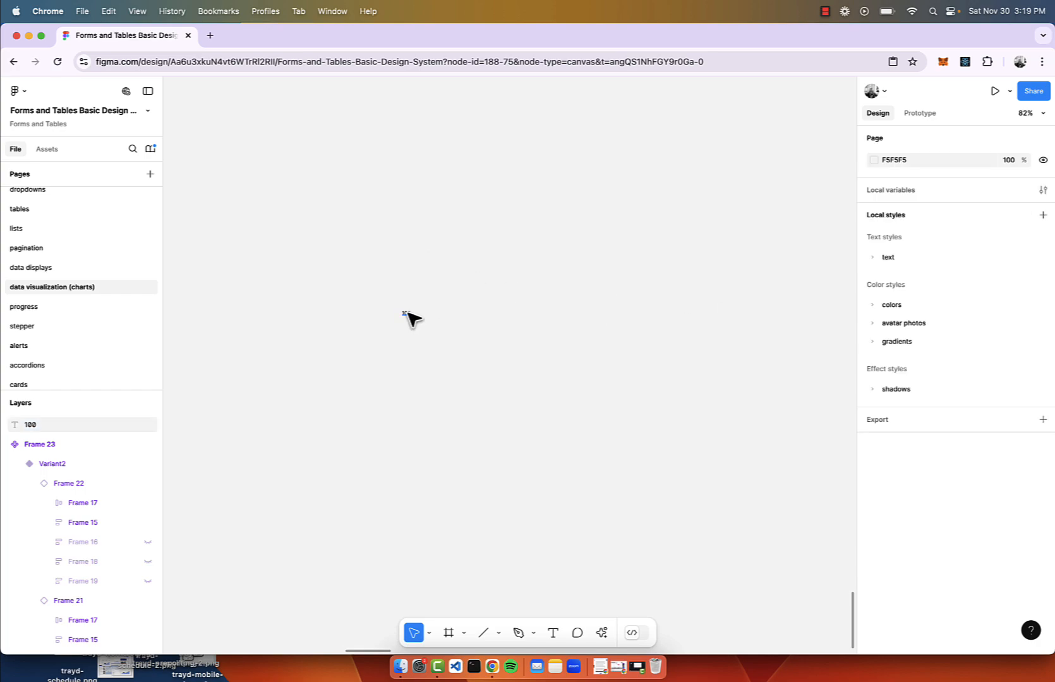
Step: Duplicate the "100" label straight down into a y-axis column of eight labels, 44 px apart
left_click(409, 314)
scroll(410, 315, "up", 3)
left_click_drag(412, 313, 412, 349, "alt")
key("super+d")
key("super+d")
key("super+d")
key("super+d")
key("super+d")
scroll(377, 433, "down", 3)
left_click_drag(378, 433, 377, 466, "alt")
scroll(413, 309, "down", 3)
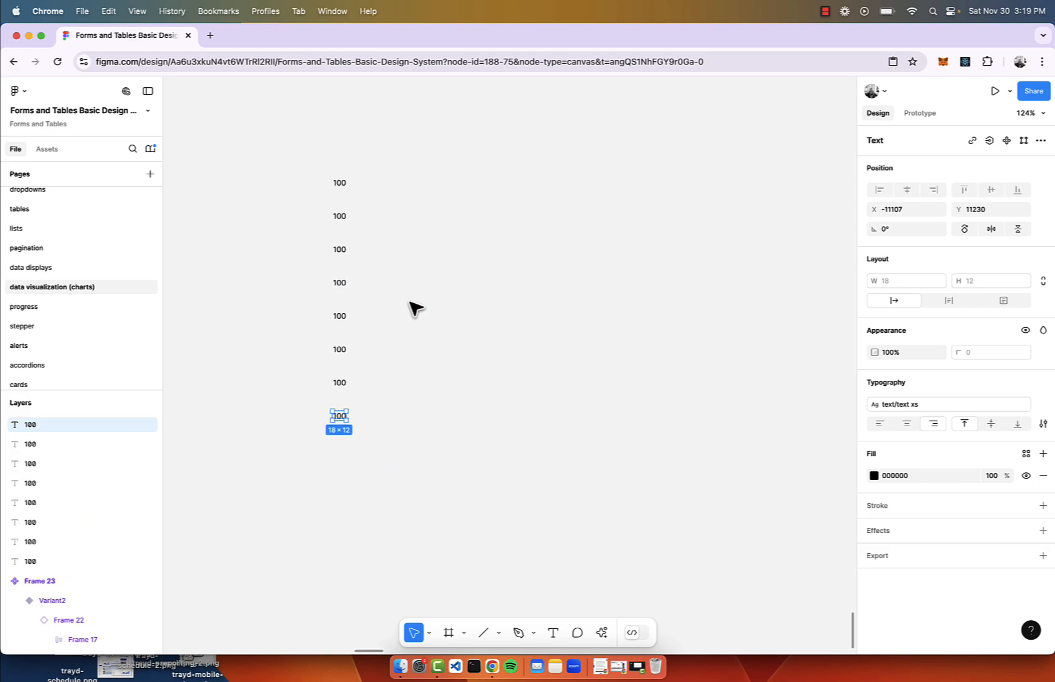
left_click(414, 308)
Step: Copy the lowest label to below the column's right side, center-align its text, and repeat it into a row of six x-axis labels
left_click(343, 420)
left_click_drag(343, 420, 399, 452, "alt")
scroll(631, 436, "right", 1)
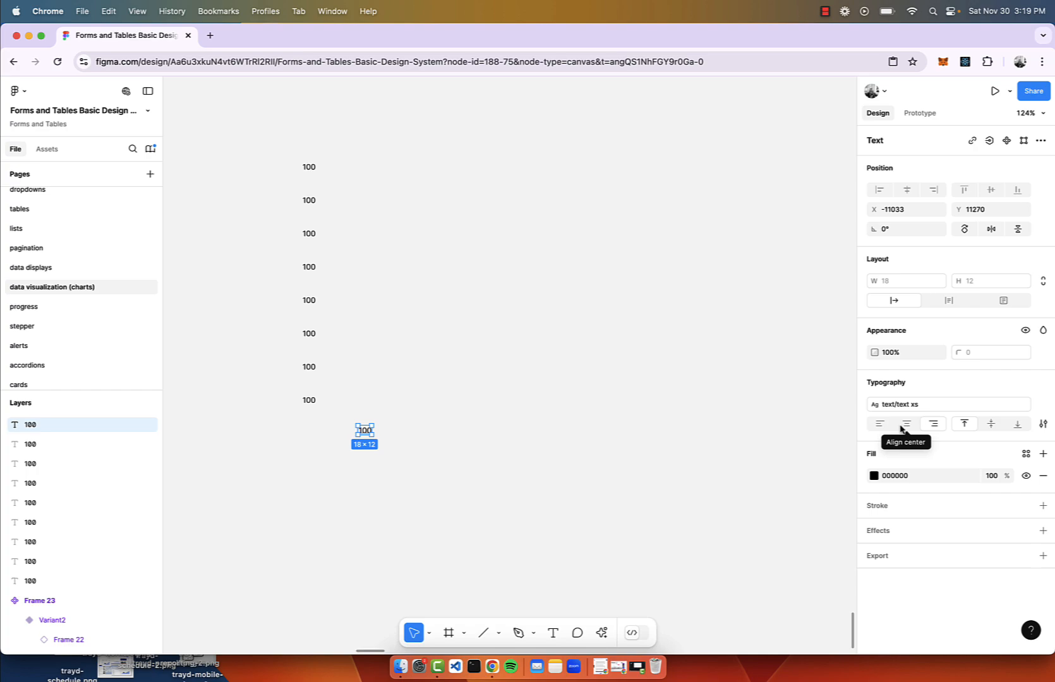
left_click(905, 423)
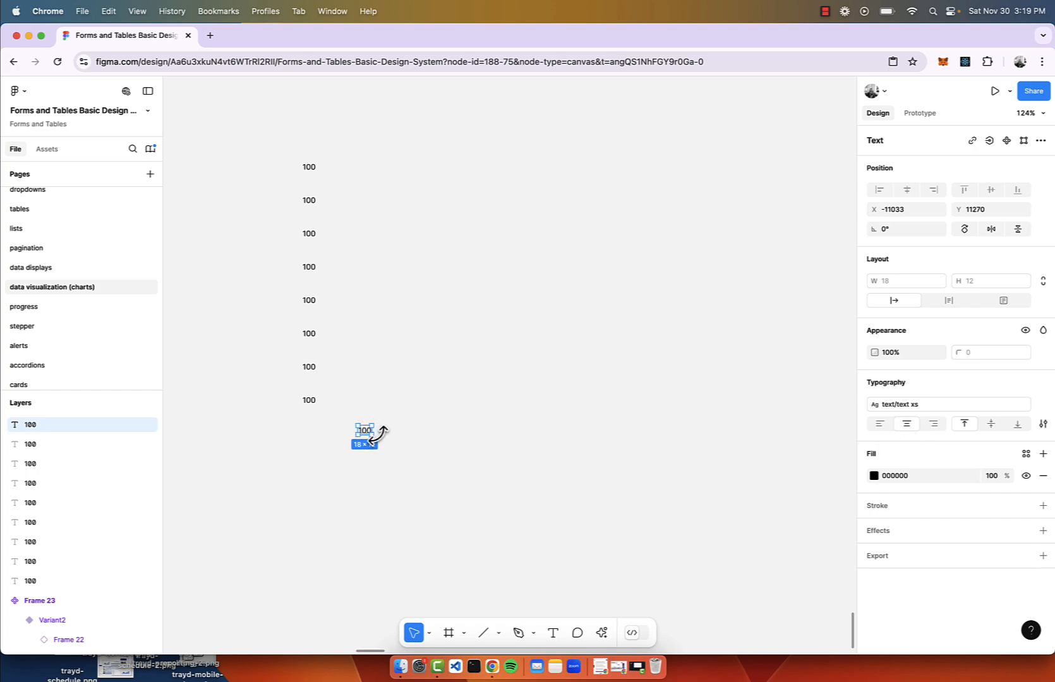
left_click_drag(366, 429, 396, 429)
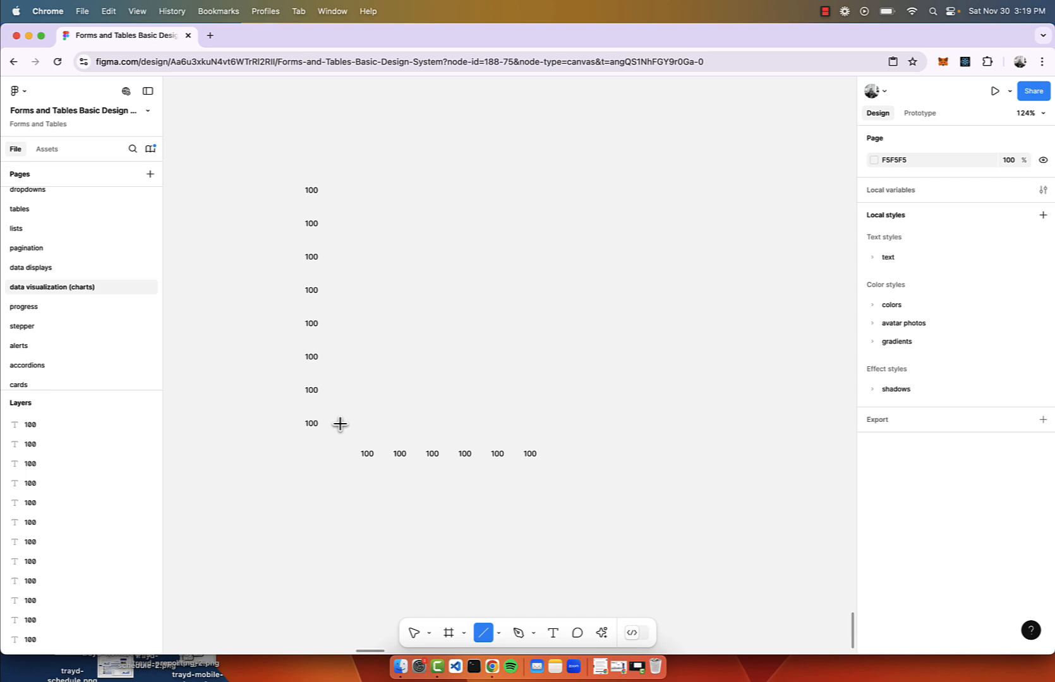
Step: Draw a horizontal line about 259 px long beside the lowest y-axis label and duplicate it upward to give every label a line
mouse_move(339, 423)
left_mouse_down()
mouse_move(553, 423)
mouse_move(537, 423)
left_mouse_up()
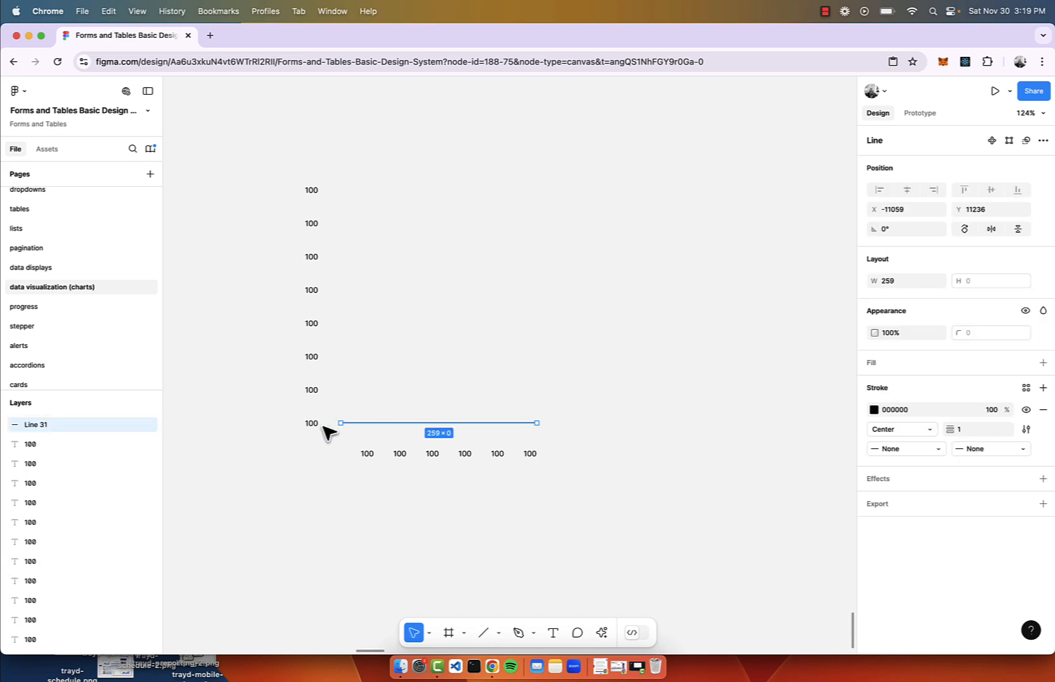
scroll(327, 433, "up", 3)
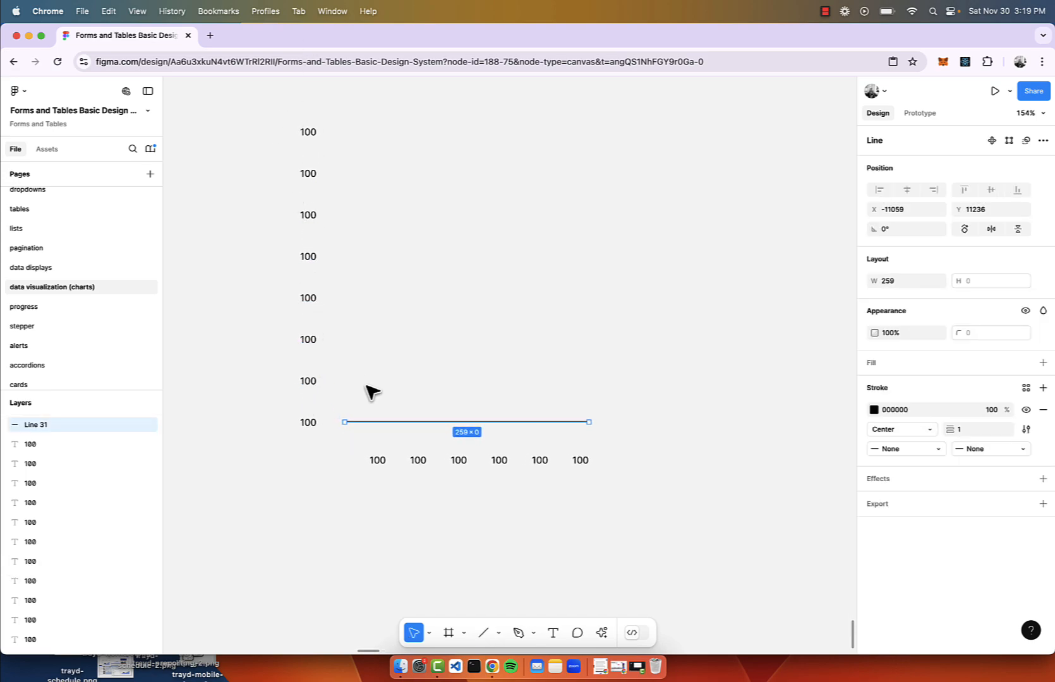
left_click_drag(377, 424, 376, 384)
key("ctrl+d")
key("ctrl+d")
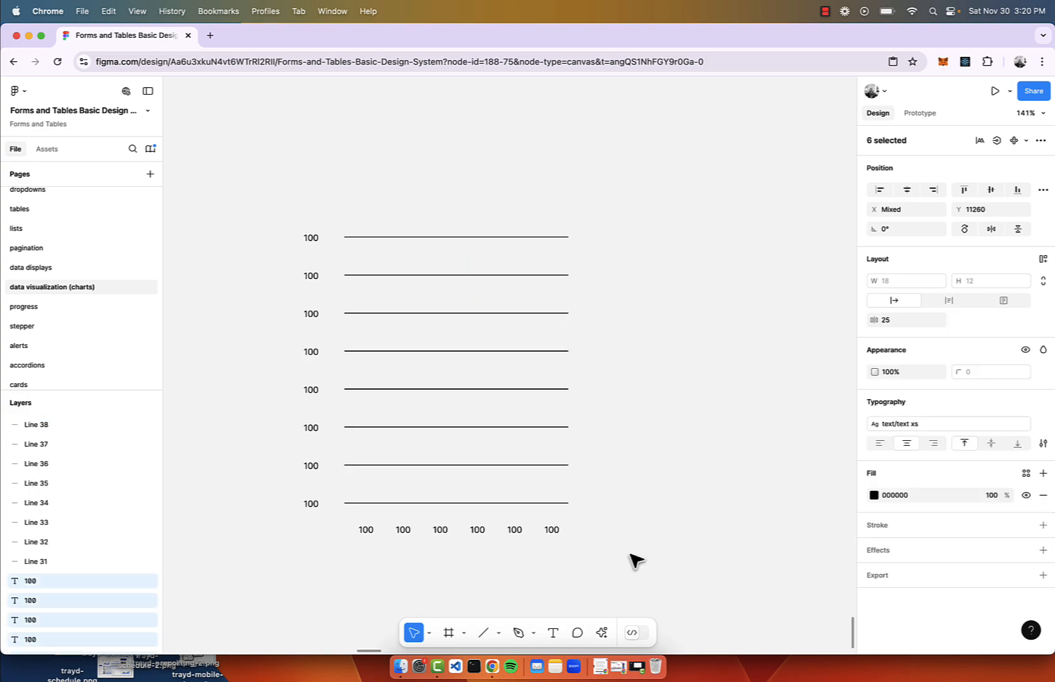
Step: Try applying auto layout to all the axis labels and grid lines together, and undo it
scroll(559, 228, "up", 1)
left_click_drag(643, 219, 162, 651)
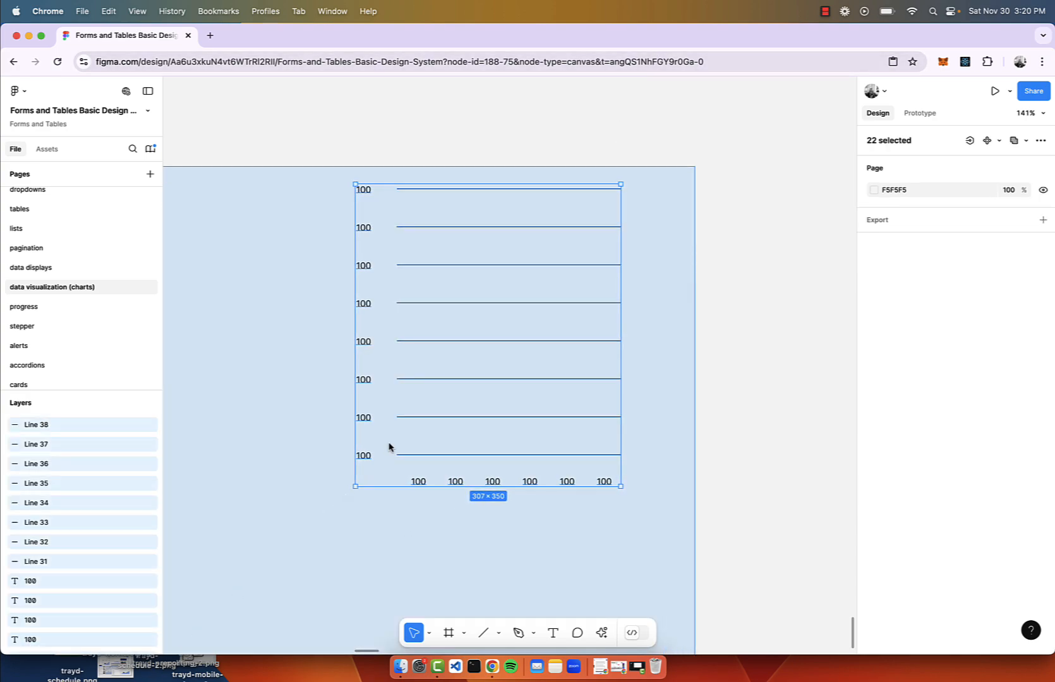
scroll(603, 256, "up", 3)
scroll(726, 190, "right", 1)
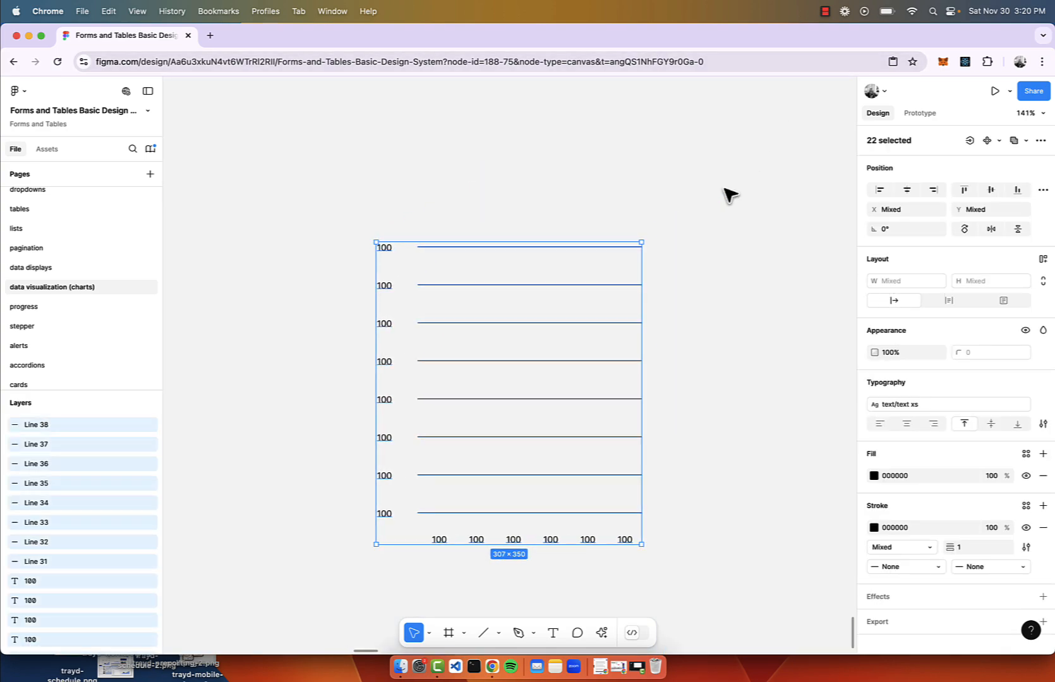
key("shift+a")
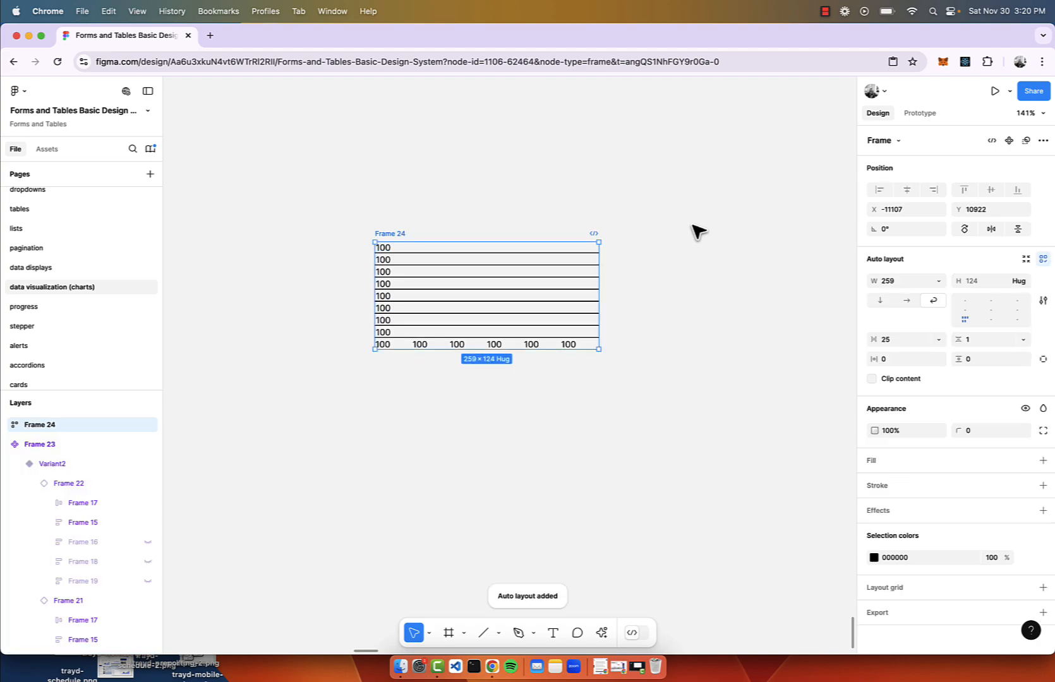
key("super+z")
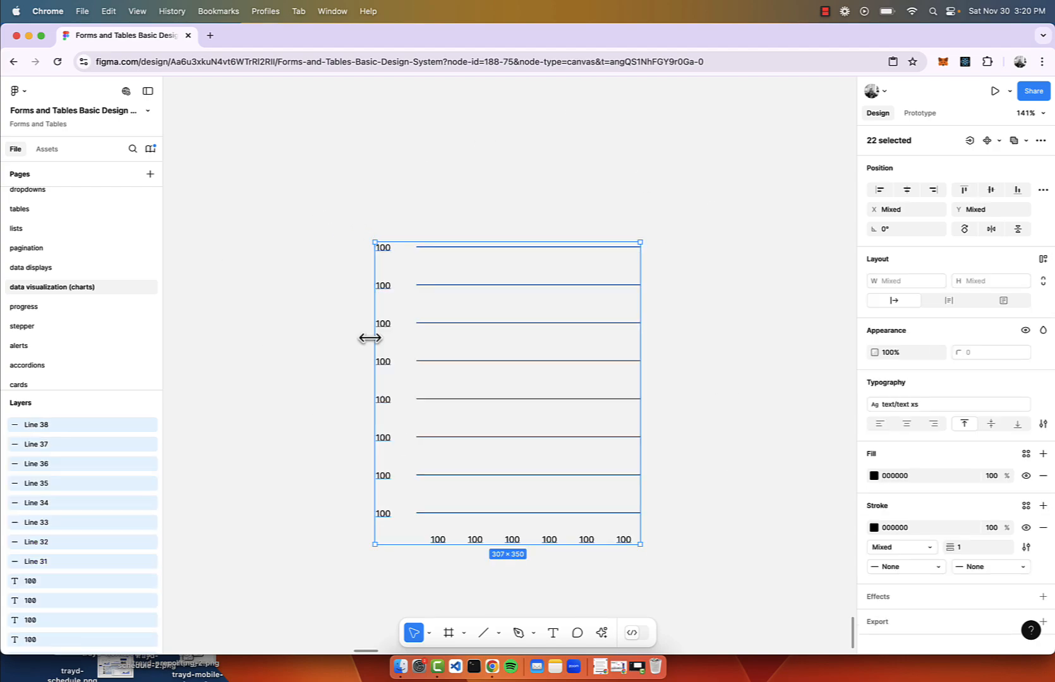
Step: Try framing all the labels and lines in a plain frame and stretching it, and undo both changes
scroll(332, 308, "right", 3)
scroll(332, 307, "down", 2)
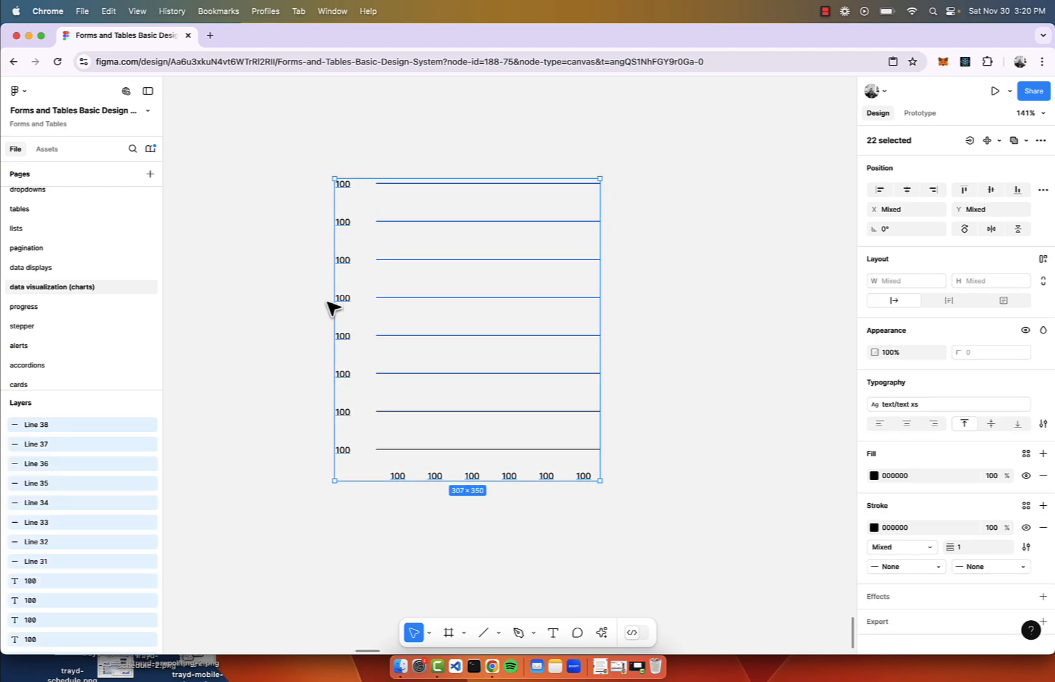
right_click(440, 243)
mouse_move(522, 483)
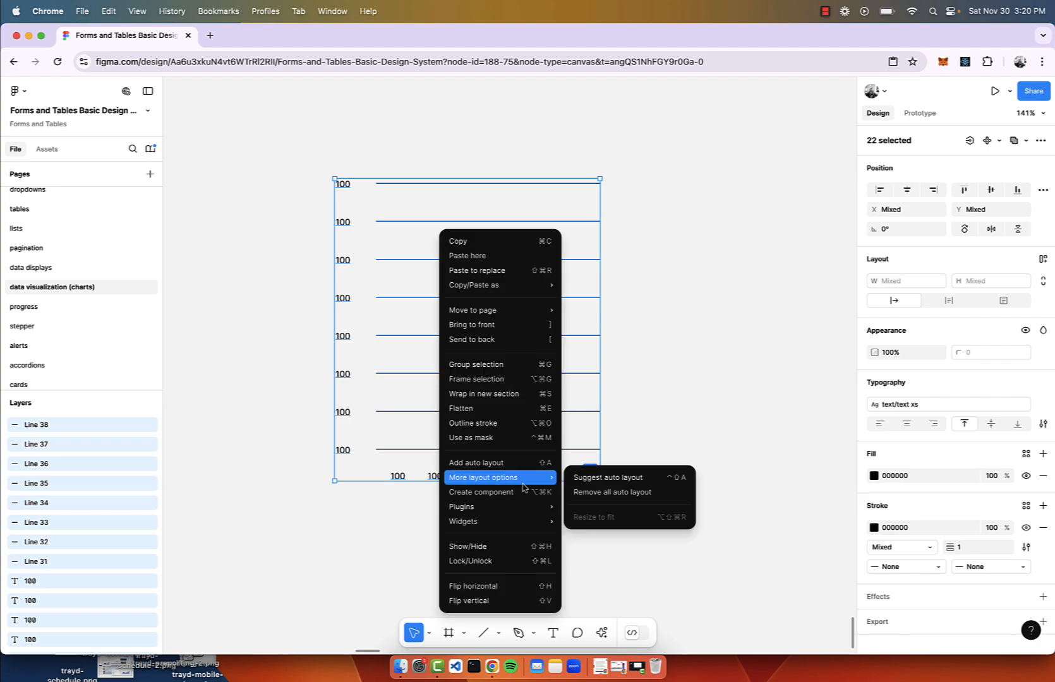
left_click(507, 381)
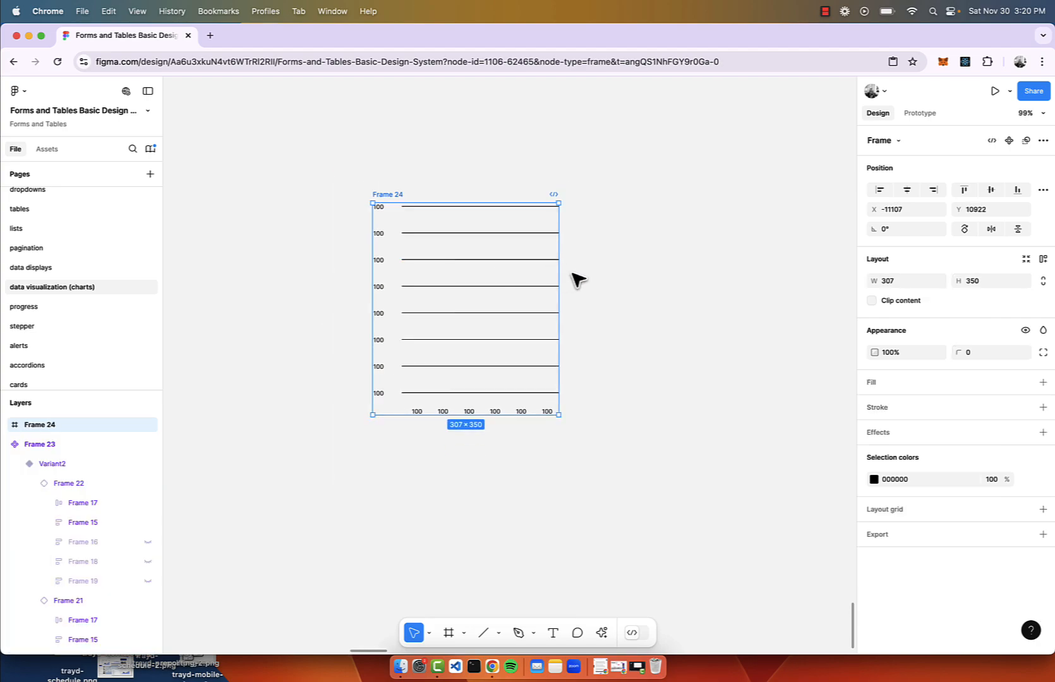
left_click_drag(561, 273, 693, 233)
key("super+z")
key("super+z")
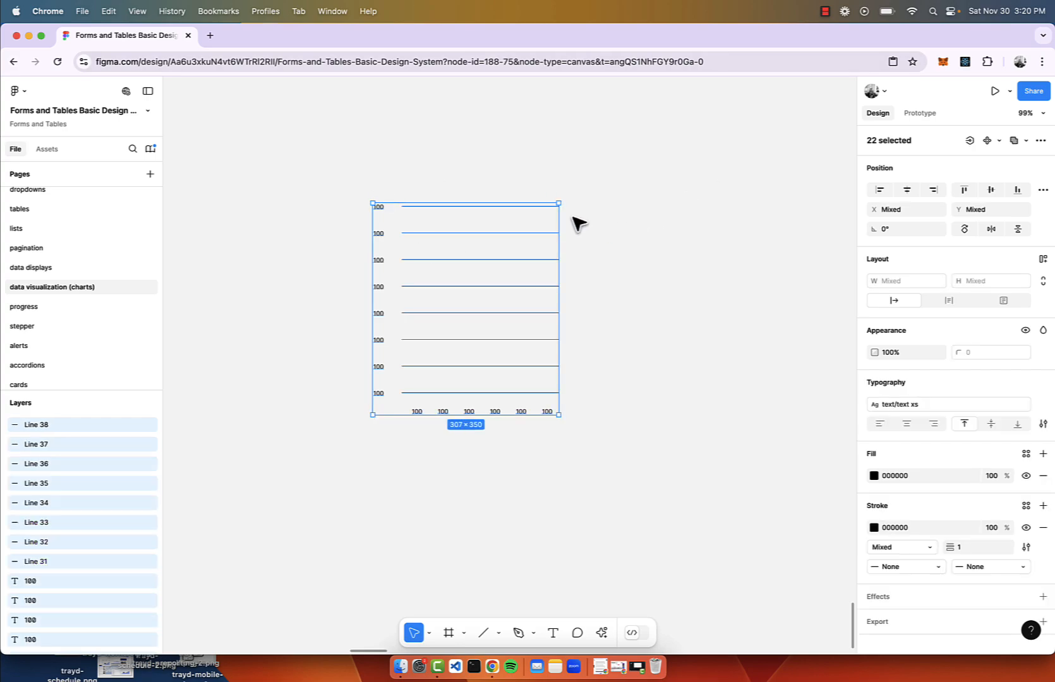
left_click(574, 217)
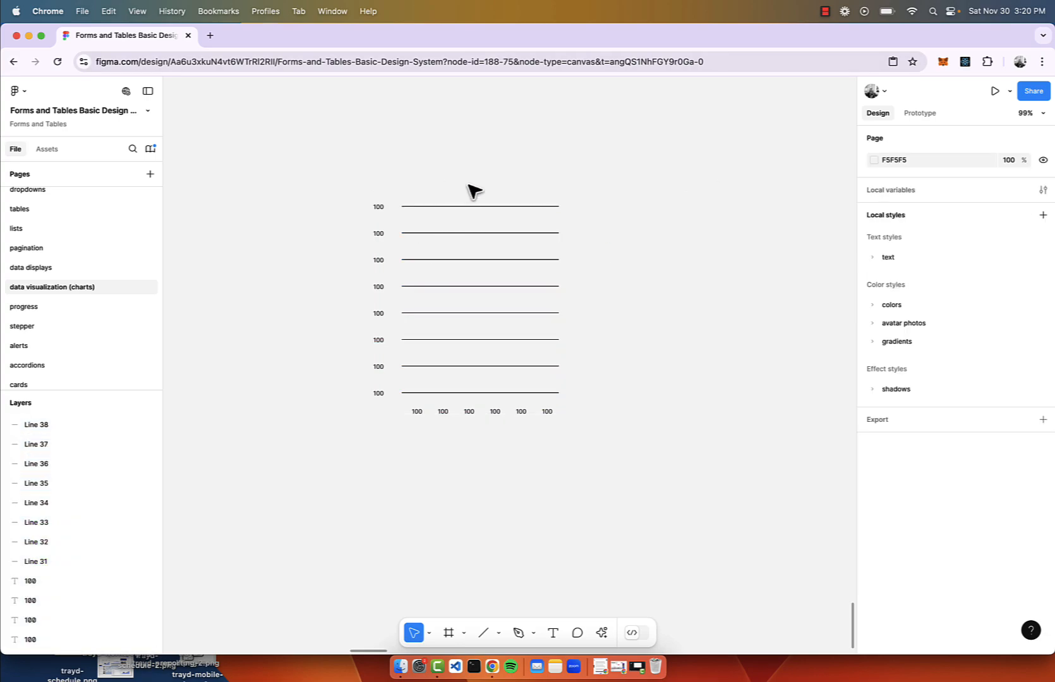
Step: Change the stroke color of all eight horizontal grid lines to gray A4A4A4
scroll(468, 185, "up", 3)
left_click_drag(469, 185, 490, 359)
left_click(520, 171)
left_click_drag(523, 172, 559, 461)
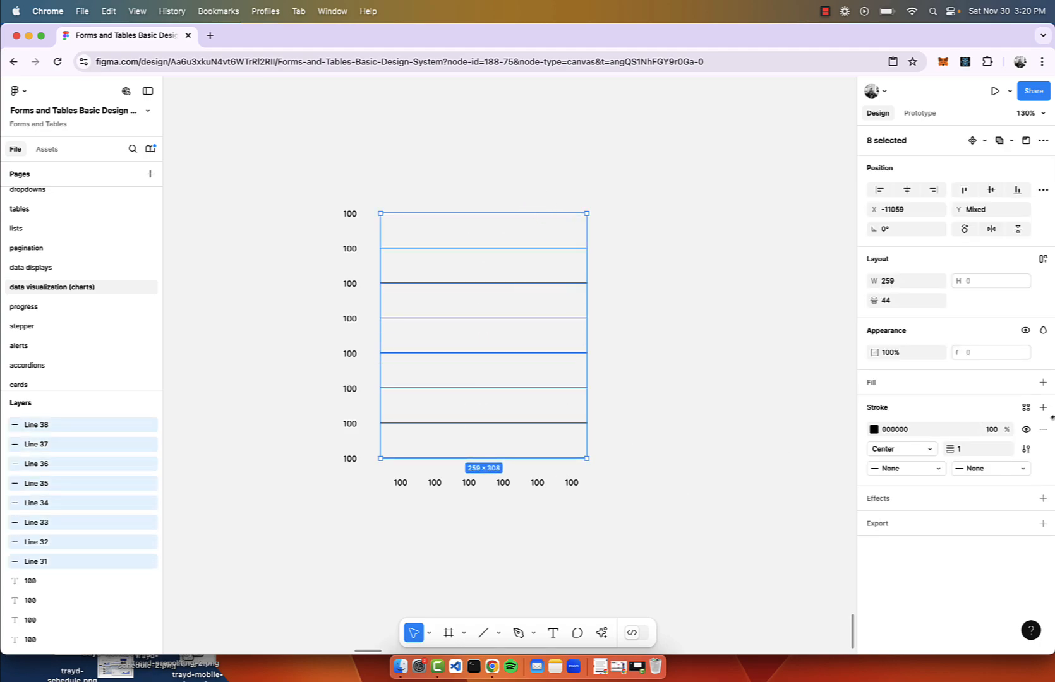
left_click(872, 430)
mouse_move(773, 417)
left_mouse_down()
mouse_move(658, 422)
mouse_move(636, 403)
left_mouse_up()
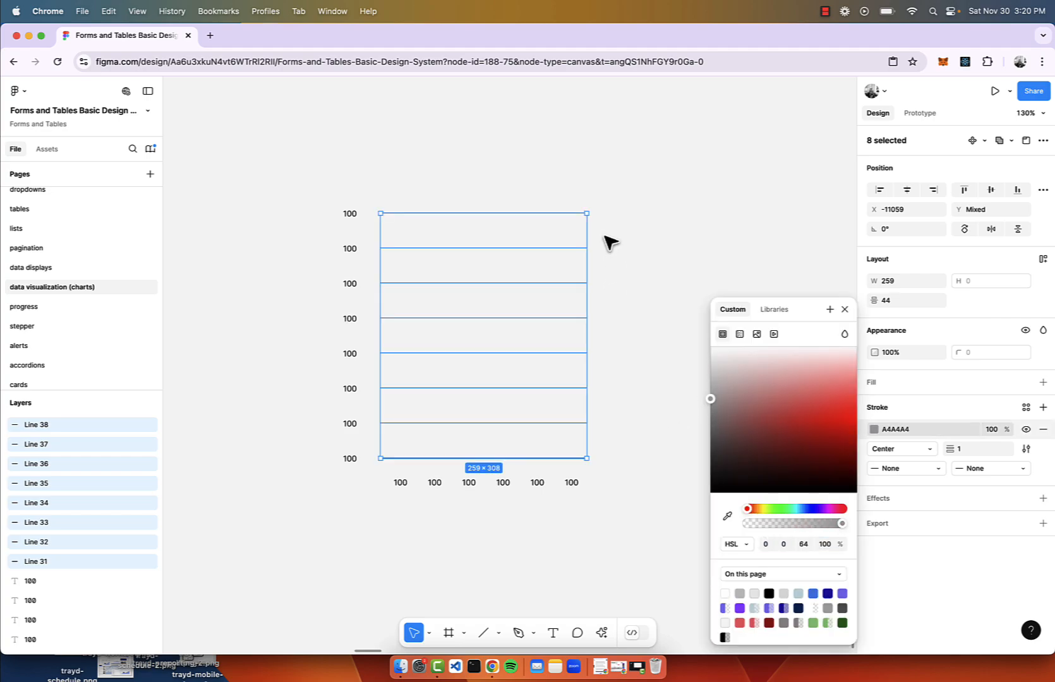
left_click(608, 240)
Step: Wrap the eight grid lines in a vertical auto layout frame and set the lines' width to Fill
left_click_drag(604, 193, 522, 464)
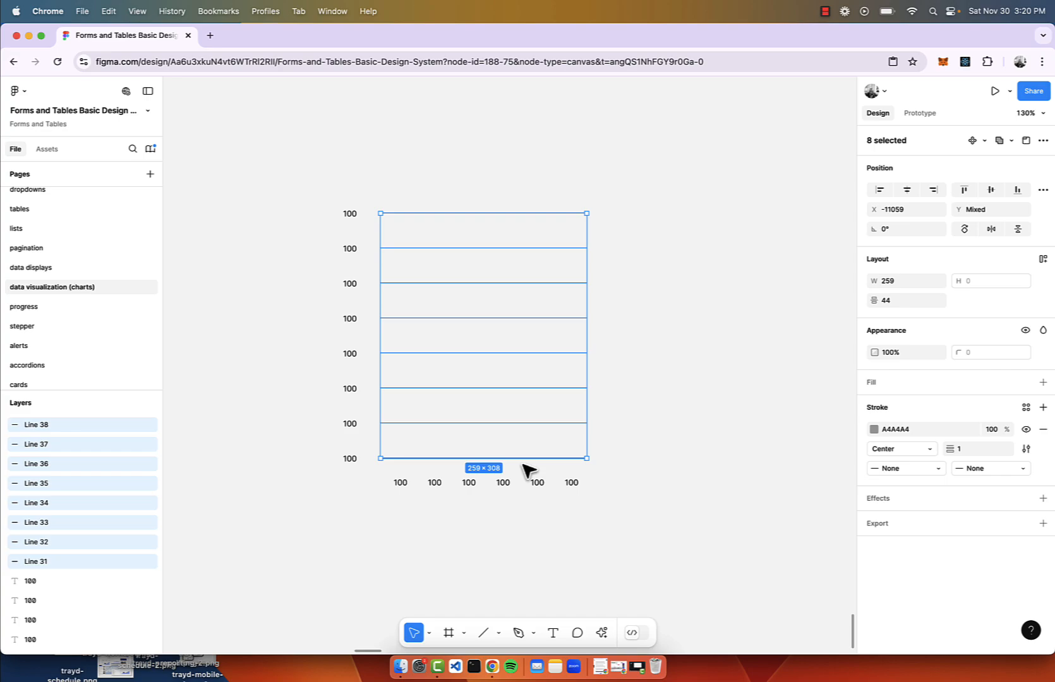
key("shift+a")
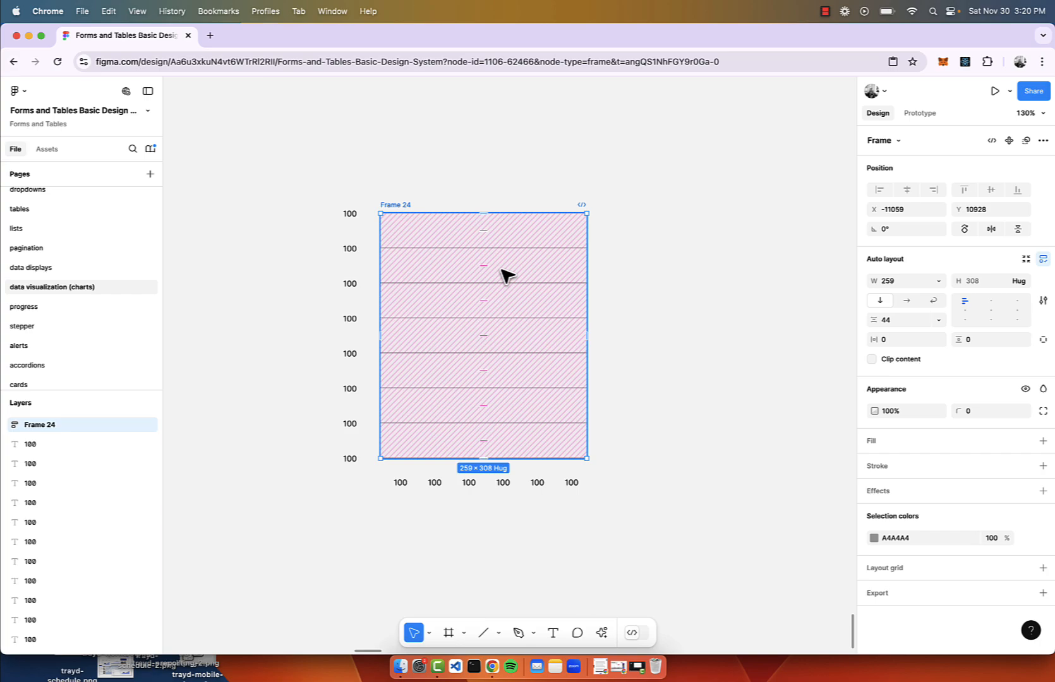
key("Return")
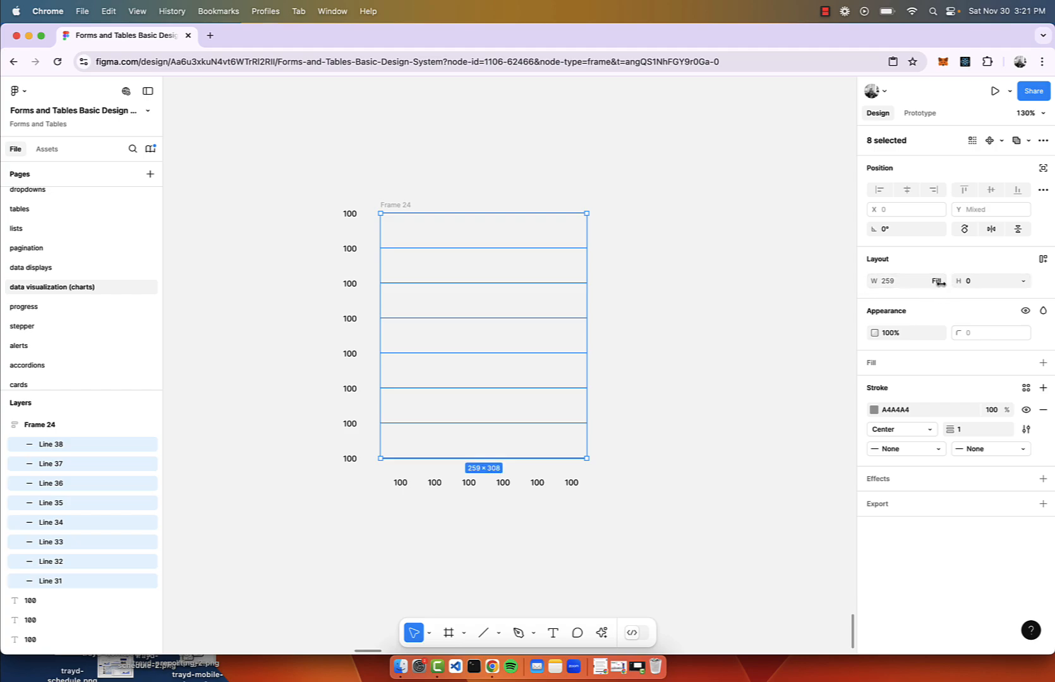
left_click(601, 253)
Step: Widen the grid-line frame to about 341 px
left_click(393, 209)
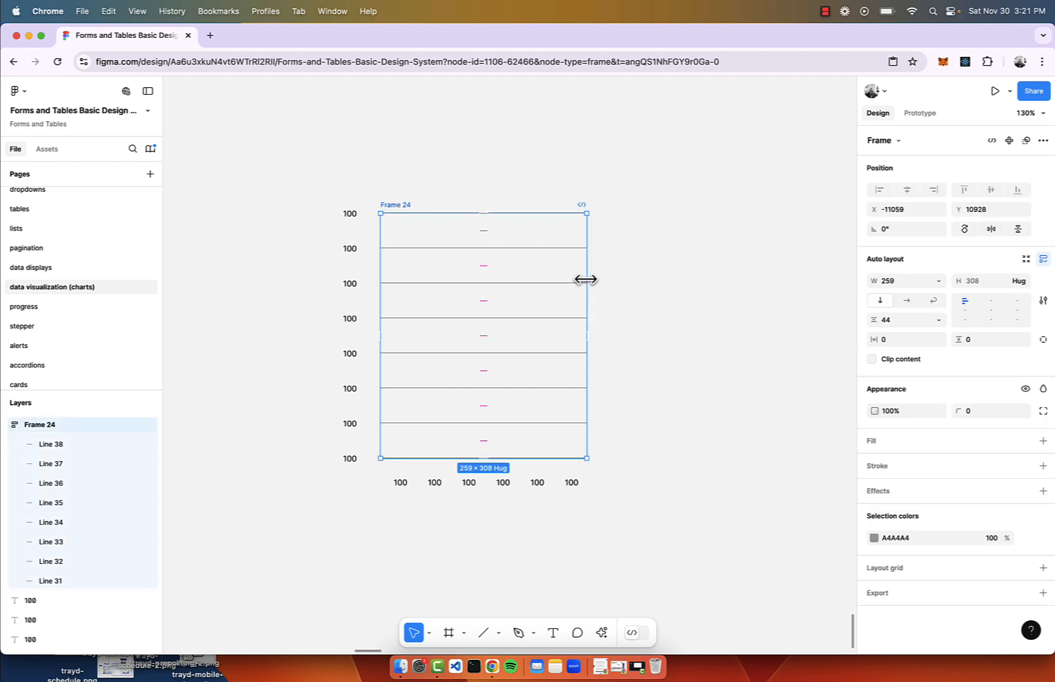
left_click_drag(584, 280, 652, 294)
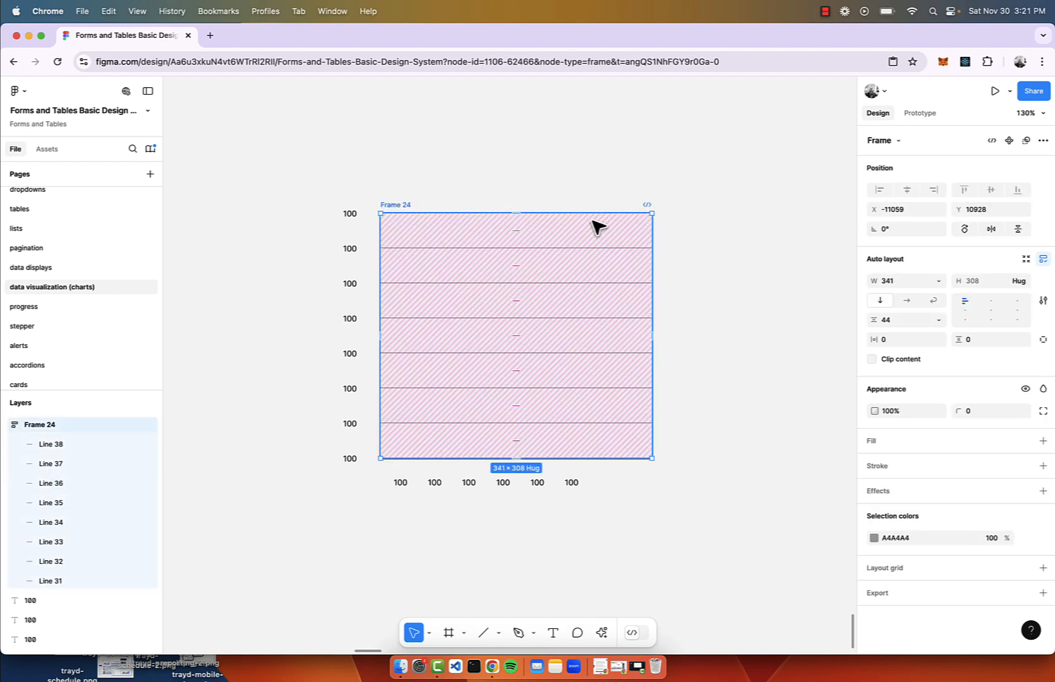
left_click_drag(586, 214, 592, 148)
key("super+z")
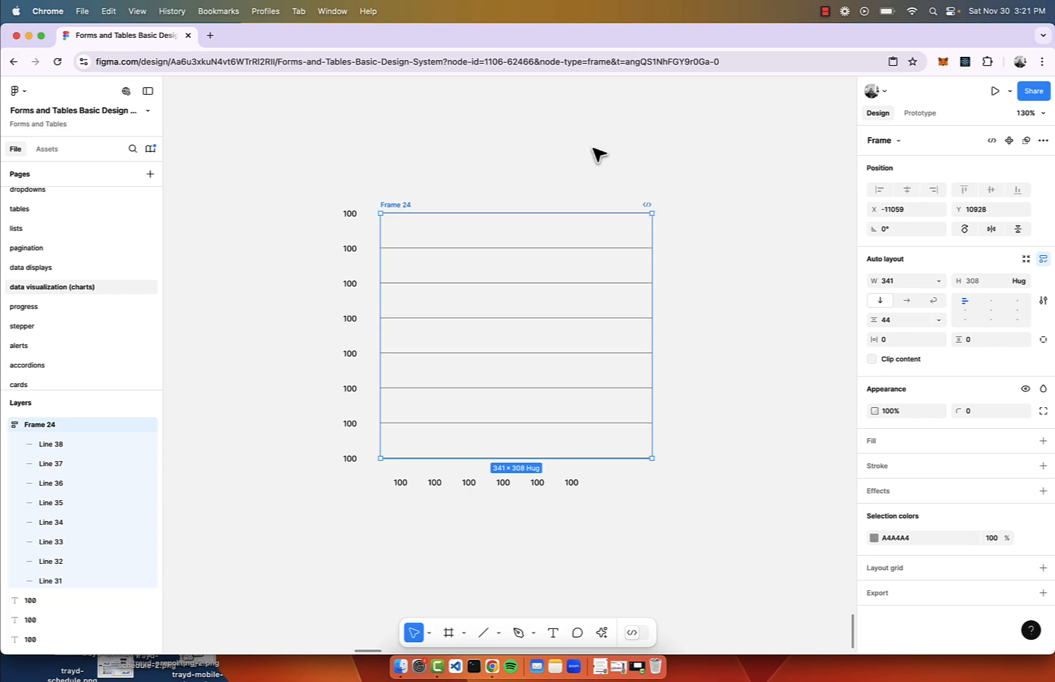
Step: Set the grid-line frame's vertical gap to Auto and stretch the frame upward to about 362 px high
double_click(965, 304)
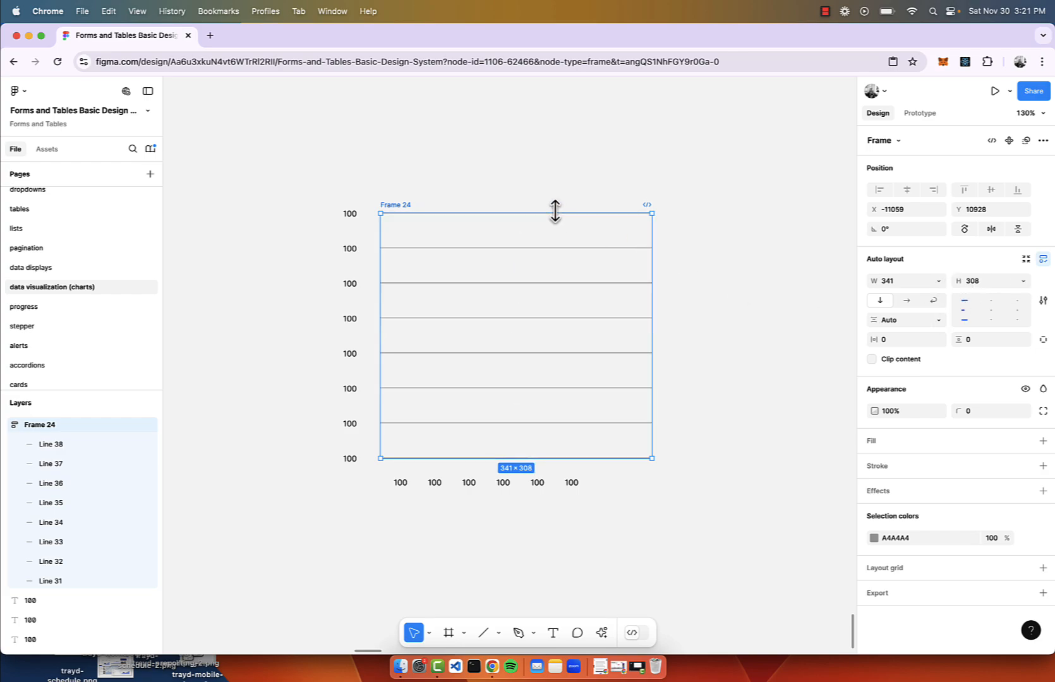
left_click_drag(550, 211, 556, 99)
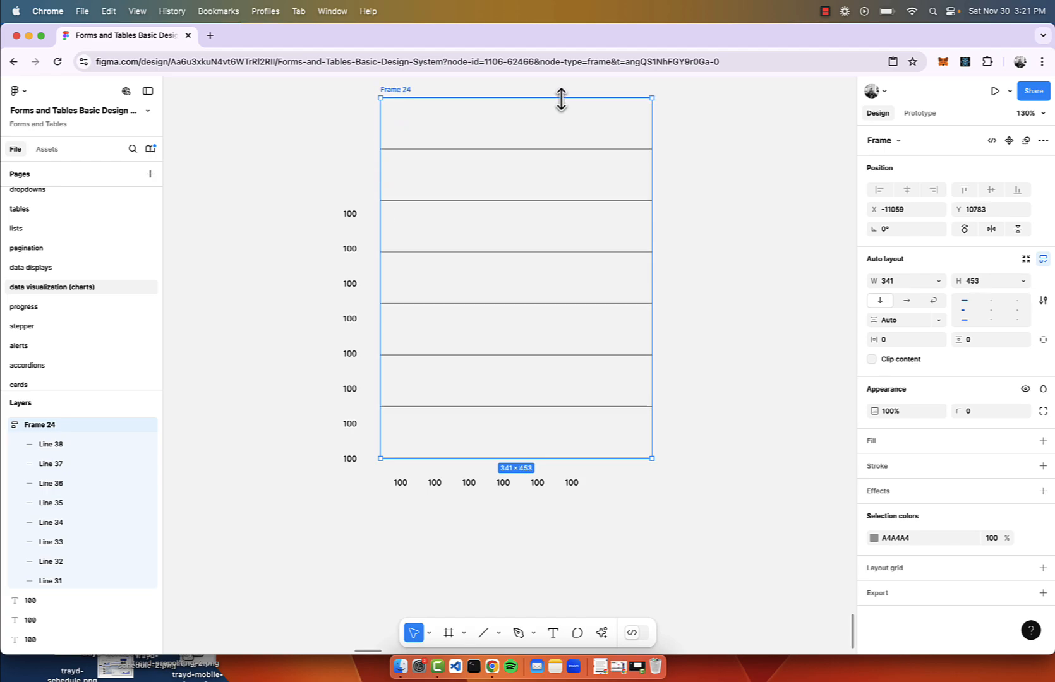
left_click_drag(552, 227, 541, 169)
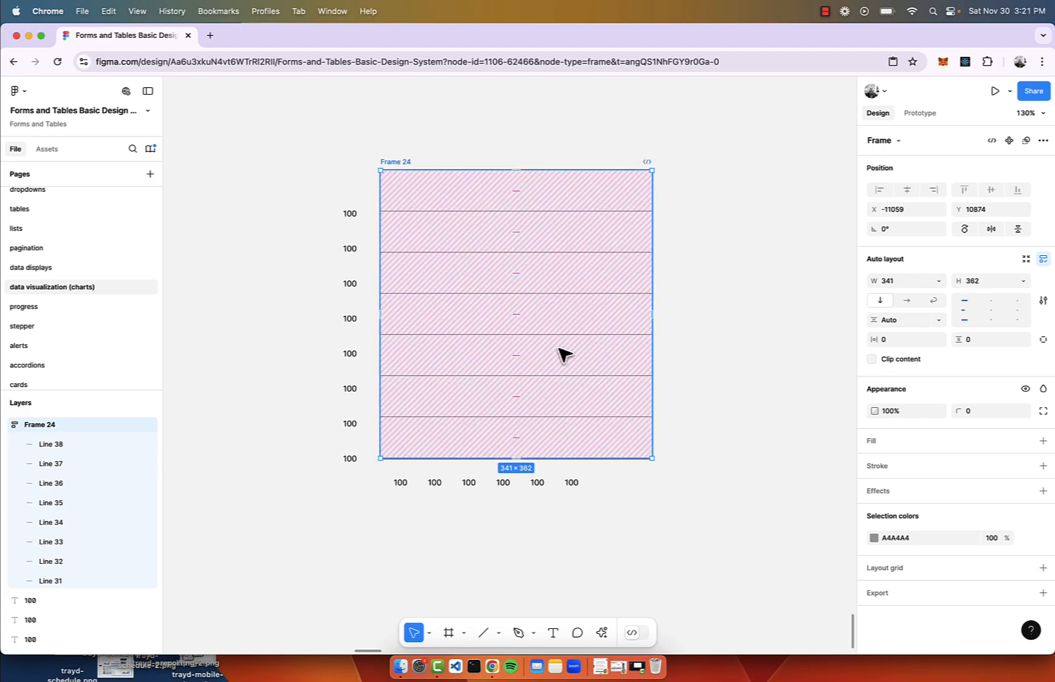
Step: Lower the top edge of the grid-line frame so it is about 294 px high, undoing any width change
scroll(565, 353, "up", 3)
scroll(565, 353, "left", 1)
left_click_drag(547, 244, 572, 318)
left_click_drag(669, 396, 628, 418)
key("super+z")
scroll(426, 369, "left", 2)
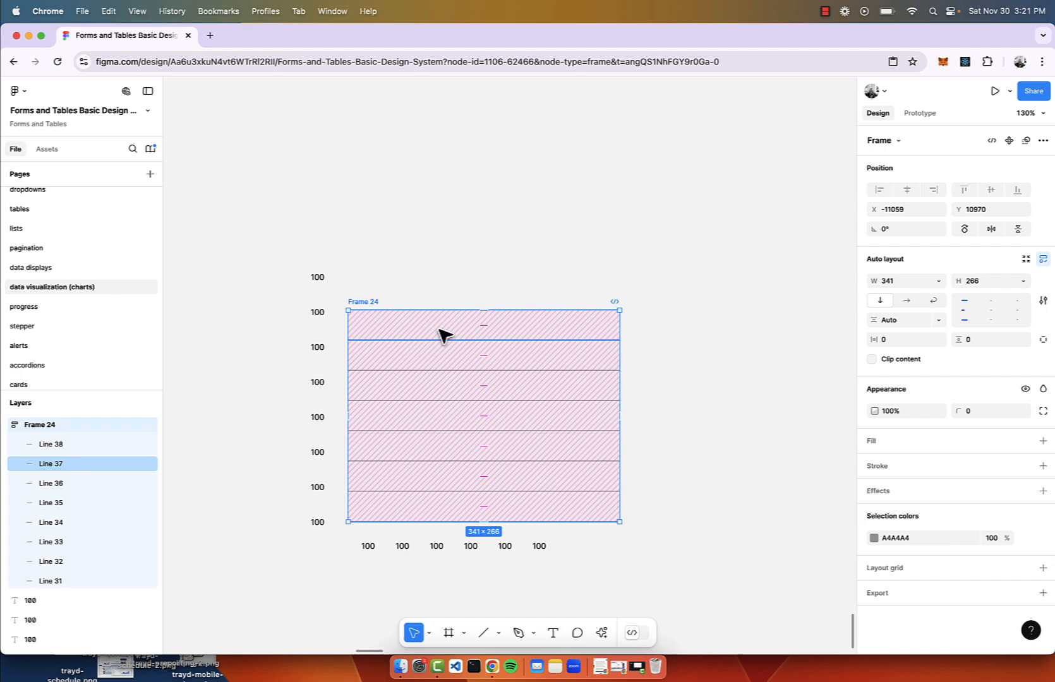
mouse_move(445, 309)
left_mouse_down()
mouse_move(441, 276)
mouse_move(442, 289)
left_mouse_up()
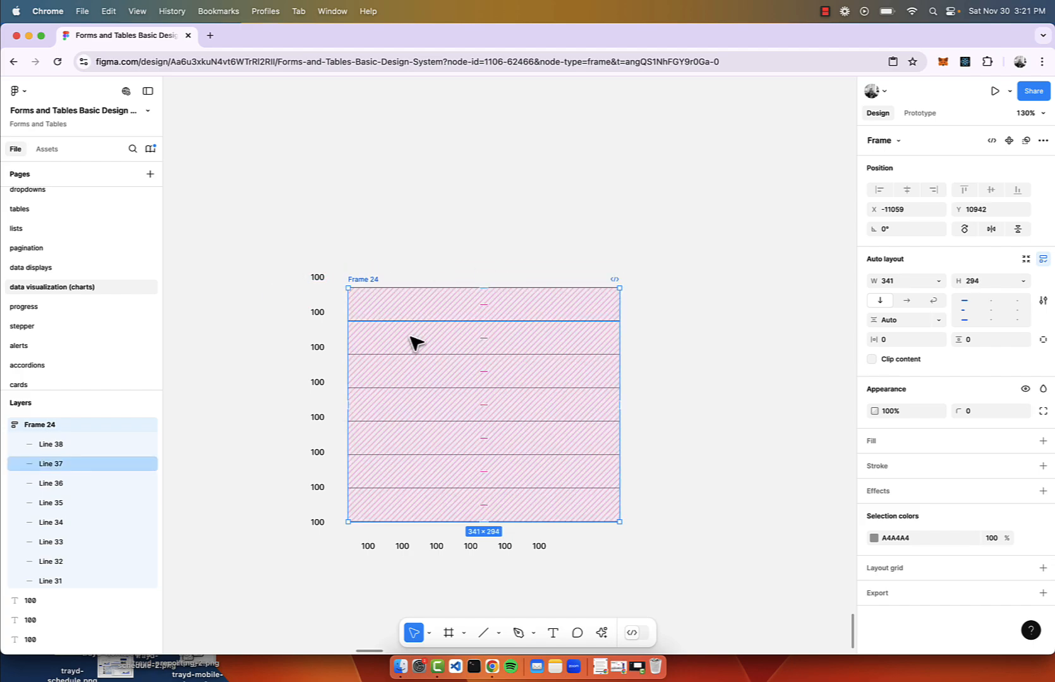
Step: Try building a horizontal auto layout row from a copied grid line and the top y-axis label, duplicate it, and delete both rows
scroll(412, 343, "up", 3)
left_click(536, 227)
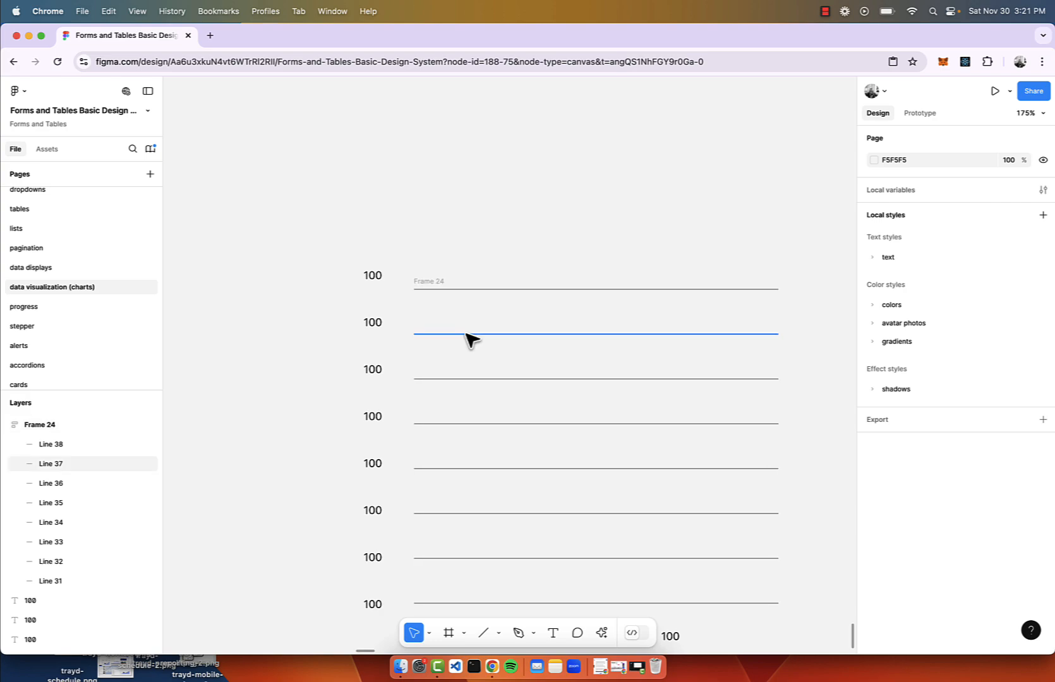
left_click(469, 334)
left_click_drag(459, 334, 459, 212)
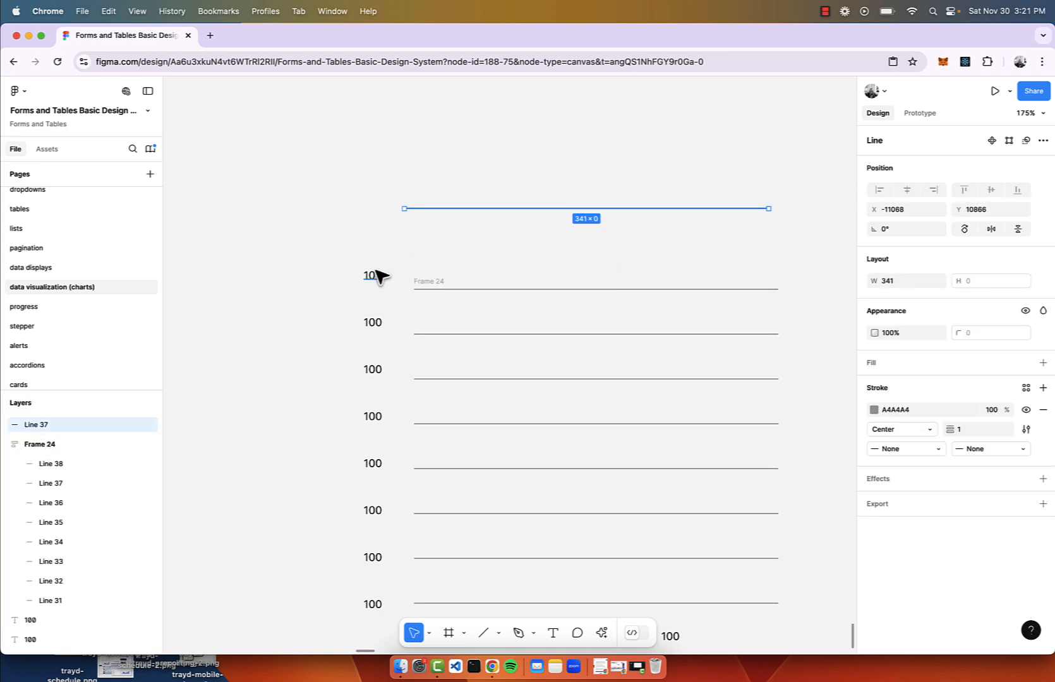
left_click_drag(376, 276, 485, 226)
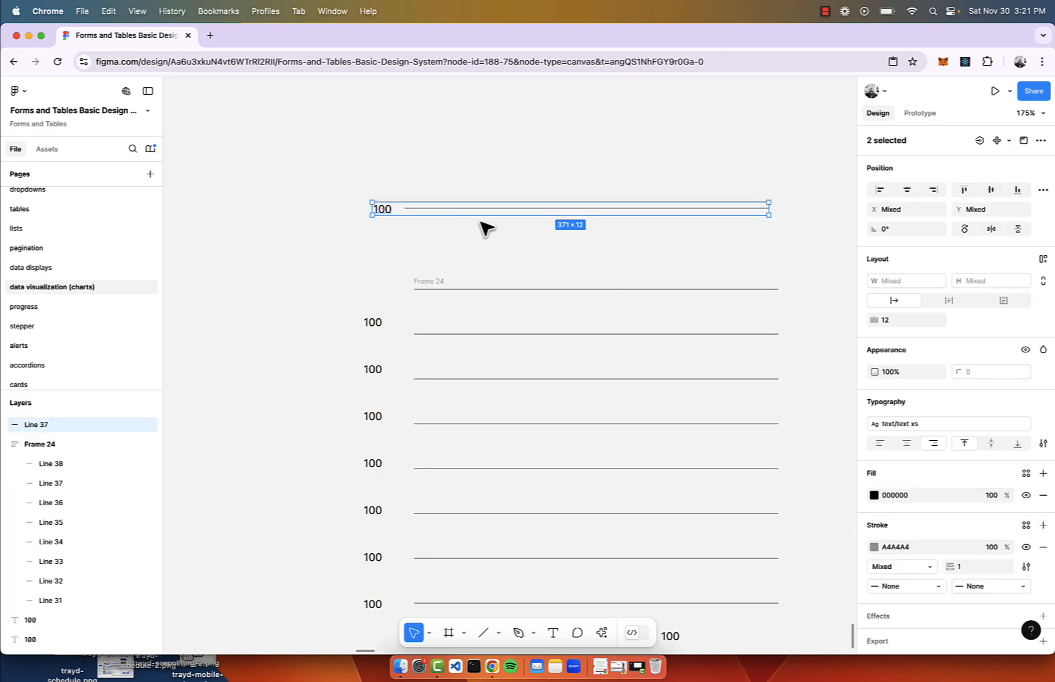
key("shift+a")
scroll(393, 225, "up", 5)
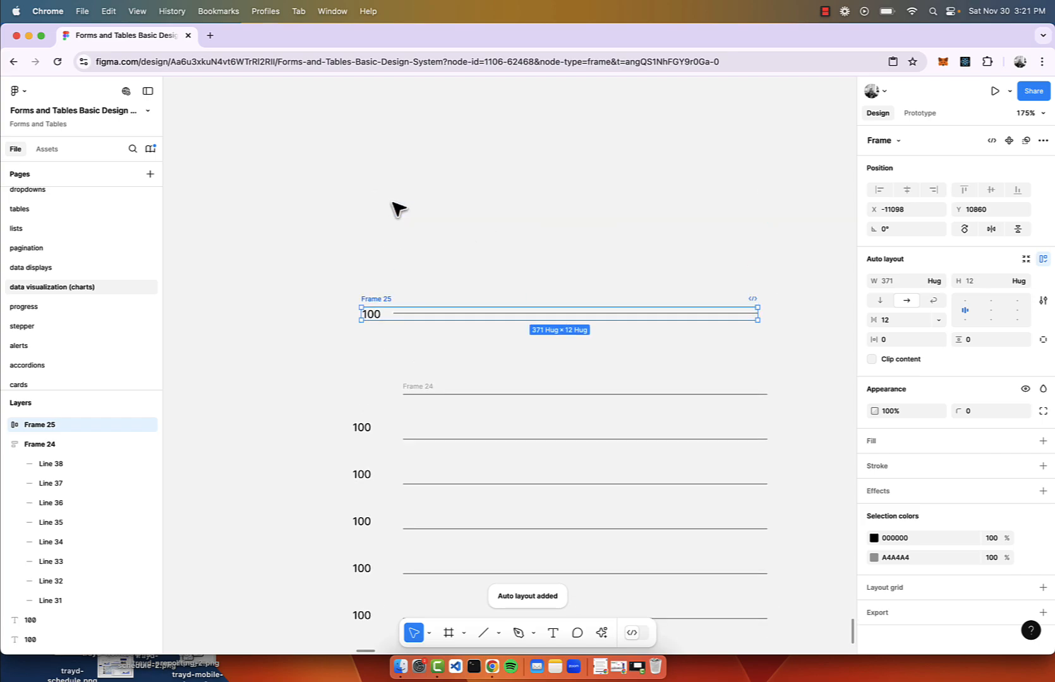
left_click_drag(395, 305, 373, 261, "alt")
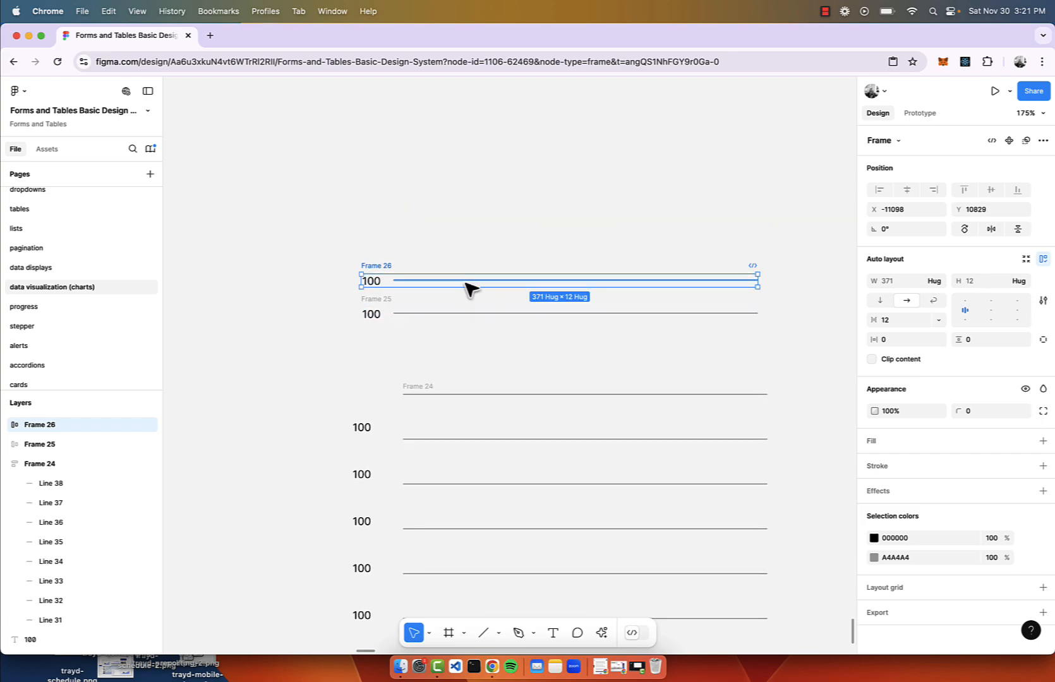
left_click_drag(307, 234, 413, 266)
Step: Wrap the seven y-axis labels in a vertical auto layout frame and set its vertical gap to Auto
left_click_drag(318, 138, 377, 550)
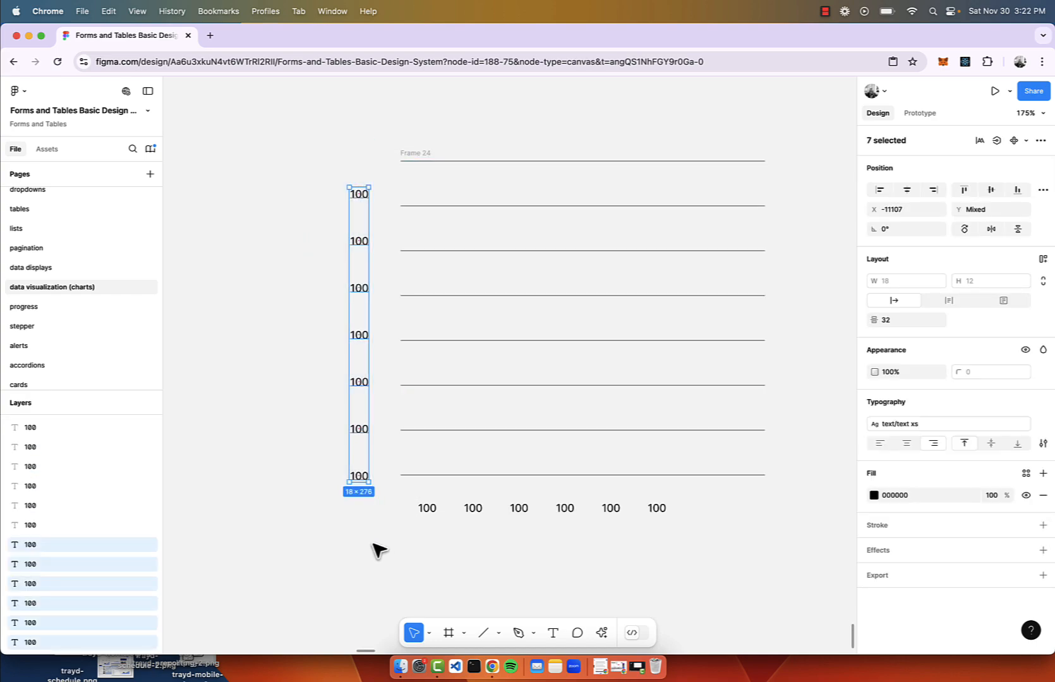
key("shift+a")
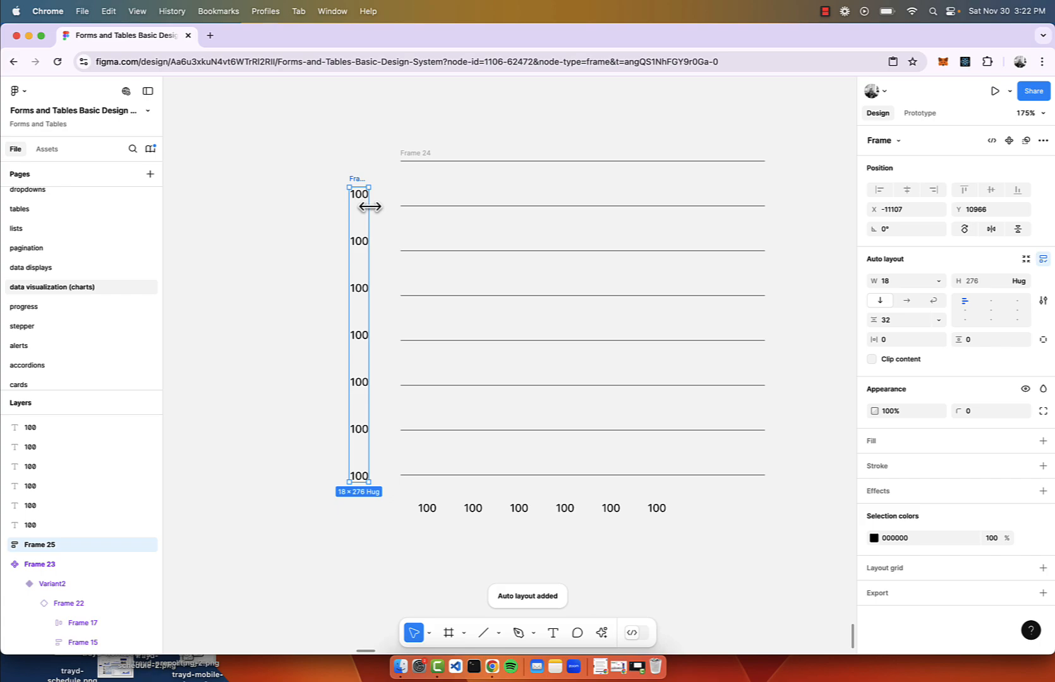
left_click_drag(370, 206, 333, 181)
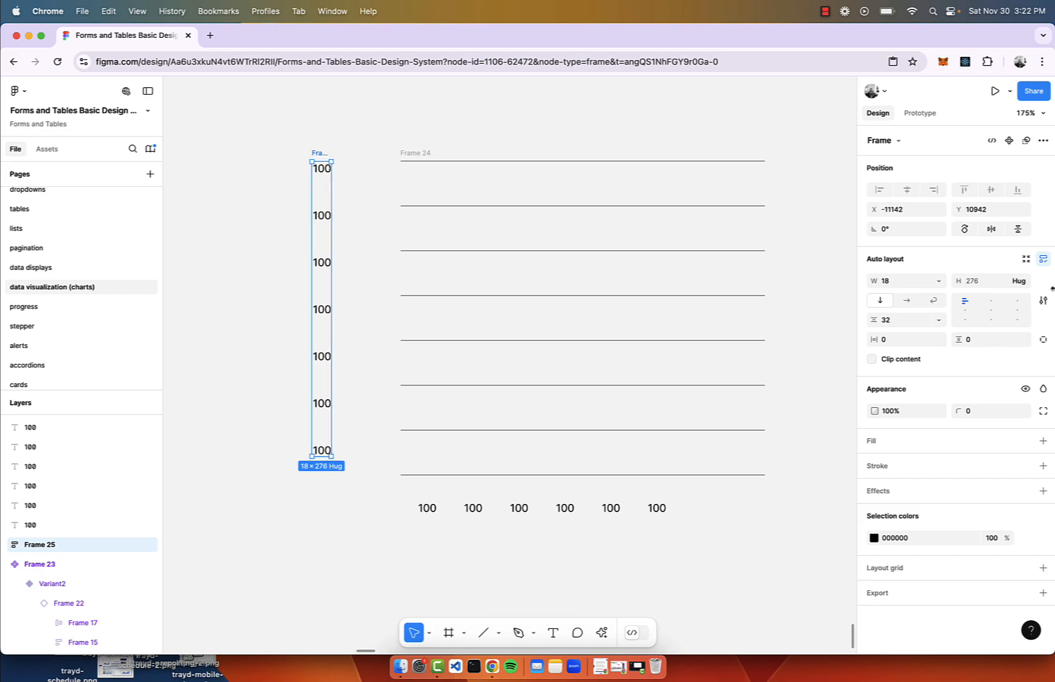
double_click(963, 303)
Step: Stretch the y-axis label frame to about 292 px high and place it just left of the grid lines
left_click_drag(321, 455, 341, 474)
left_click_drag(317, 154, 366, 157)
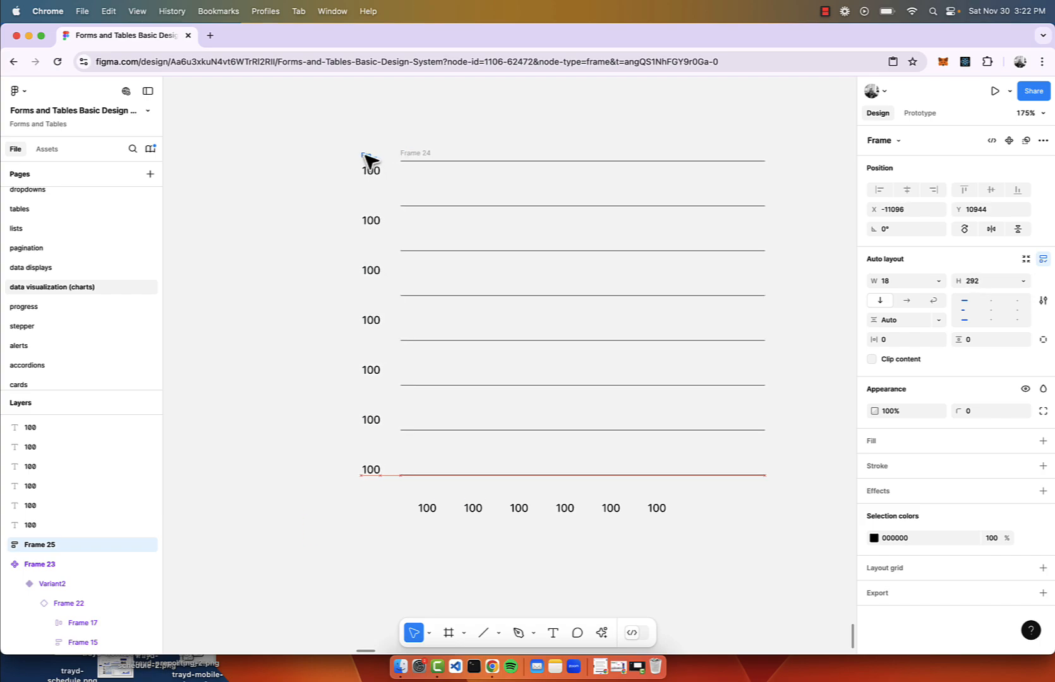
Step: Wrap the six x-axis labels in a horizontal auto layout frame and set its horizontal gap to Auto
left_click_drag(408, 499, 789, 537)
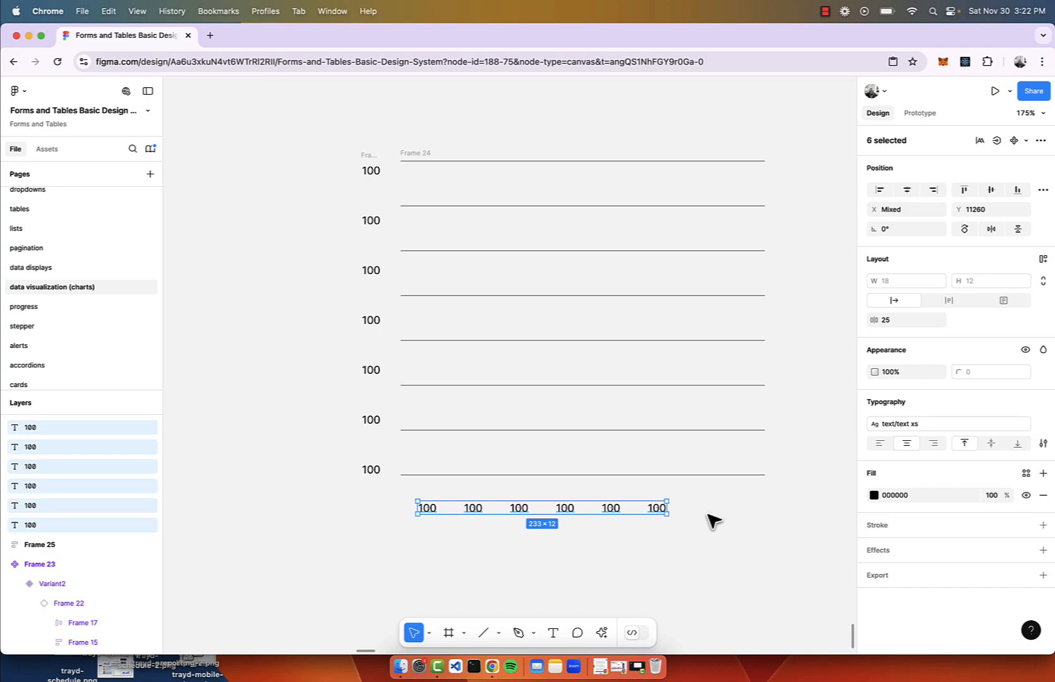
key("shift+a")
scroll(697, 523, "down", 1)
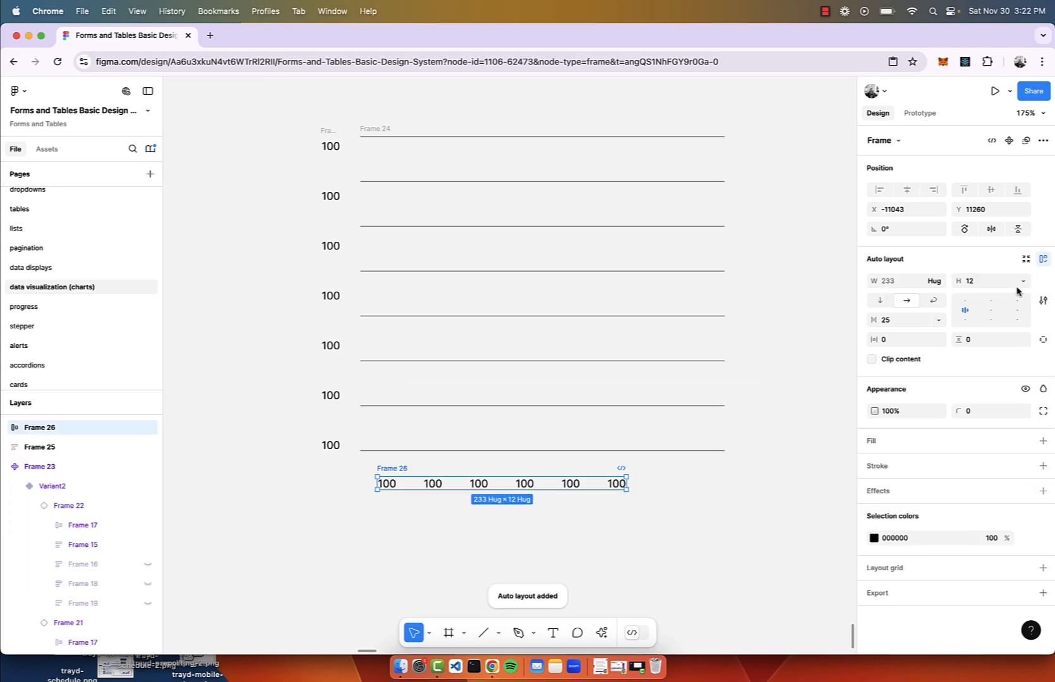
double_click(990, 312)
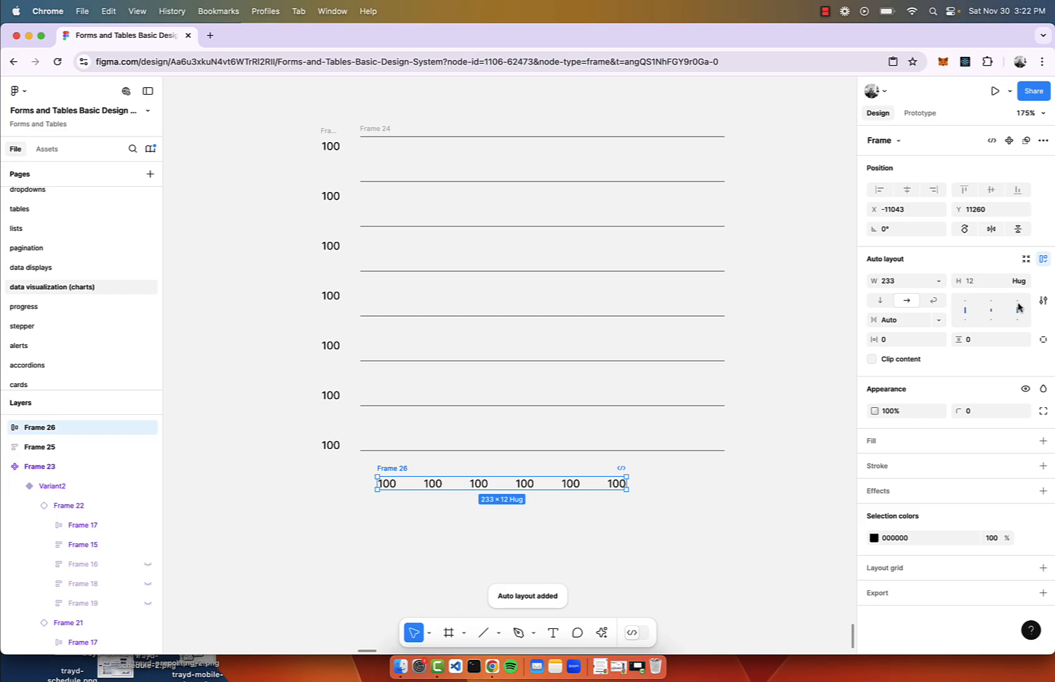
Step: Align the x-axis label frame with the left end of the grid lines and widen it to about 336 px
left_click_drag(629, 485, 698, 491)
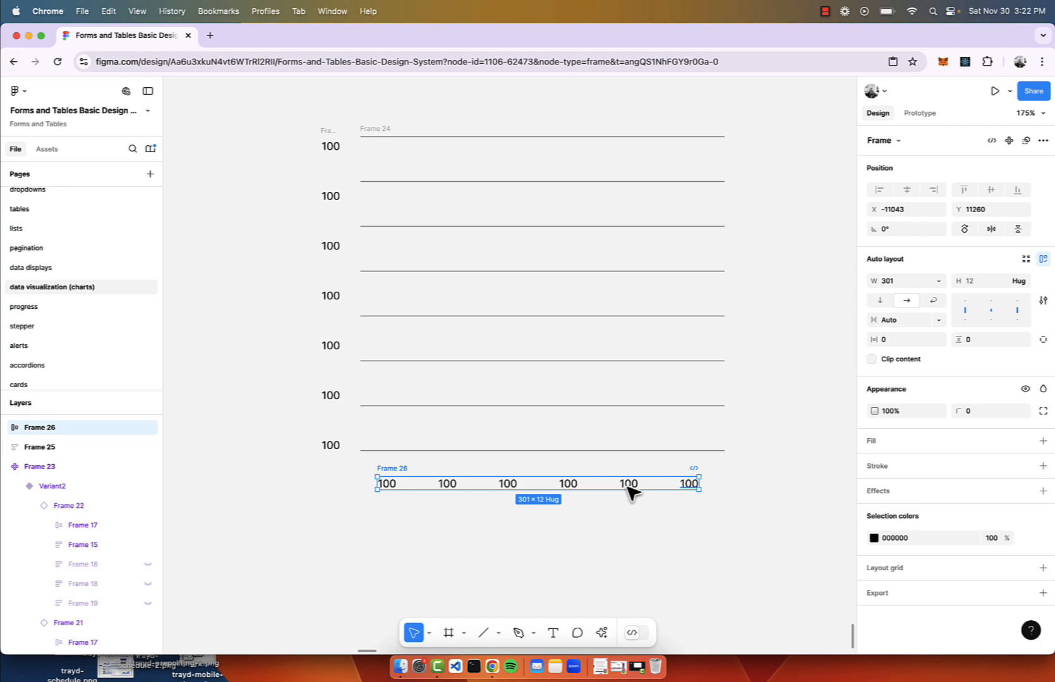
left_click_drag(402, 473, 386, 471)
scroll(386, 471, "up", 2)
scroll(386, 471, "left", 2)
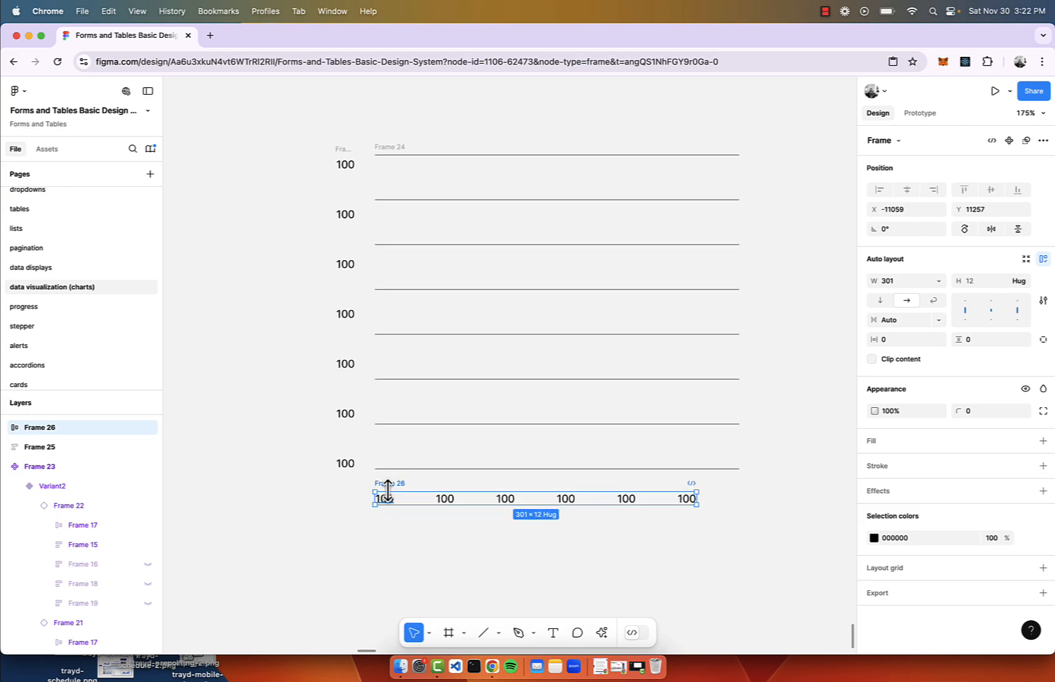
left_click_drag(700, 497, 737, 497)
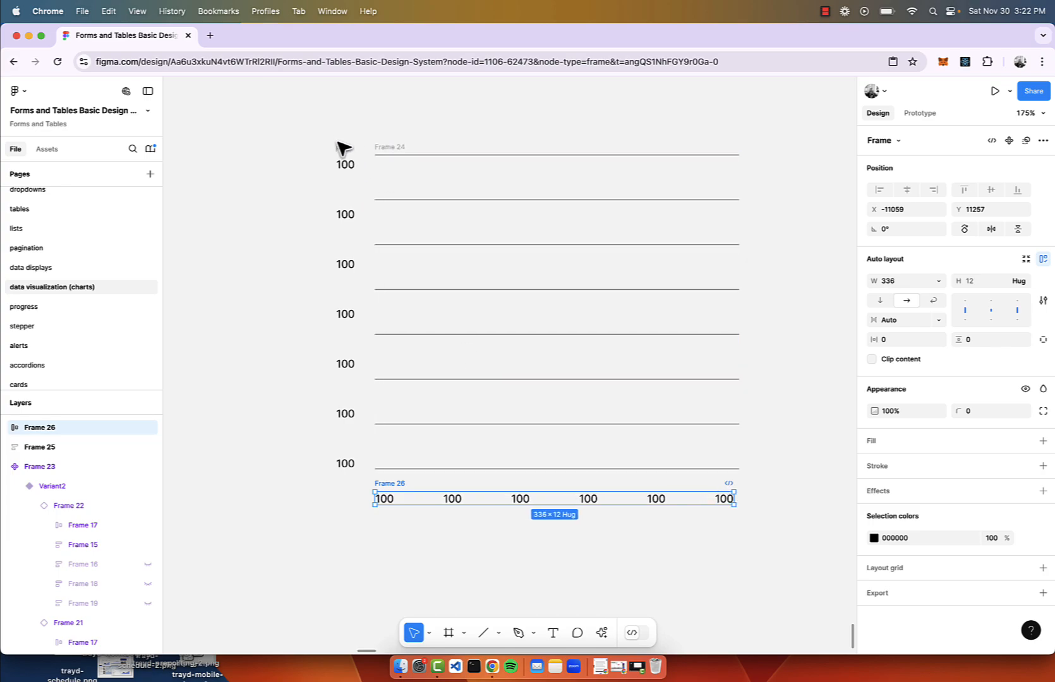
Step: Wrap the grid-line frame and the x-axis label frame in one vertical auto layout frame and narrow it to about 333 px
left_click(396, 149, "shift")
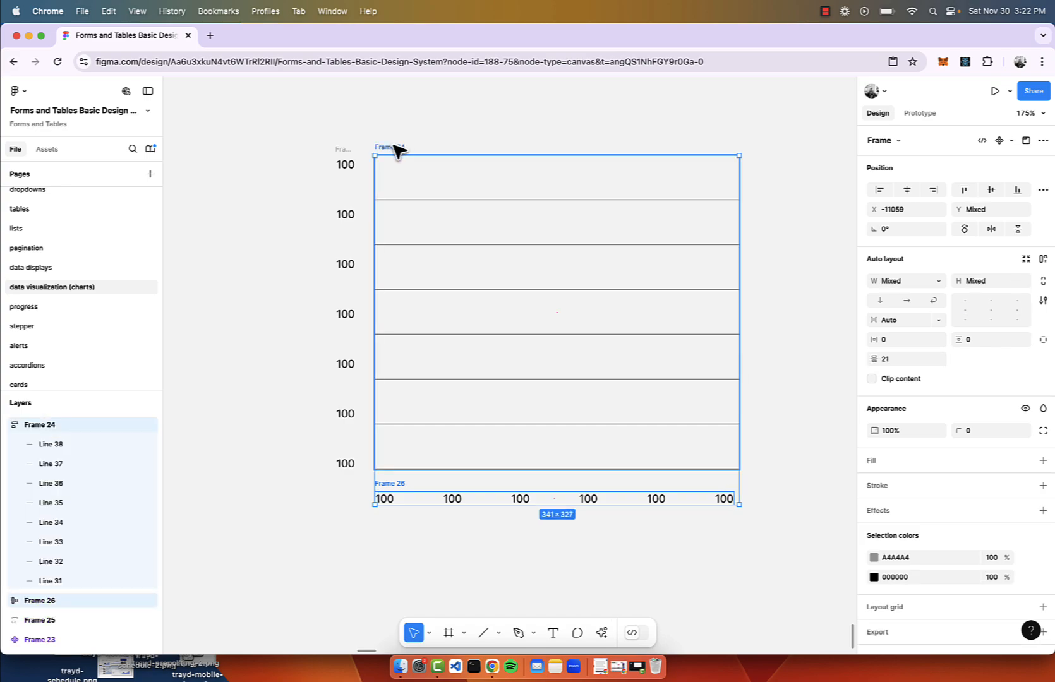
key("shift+a")
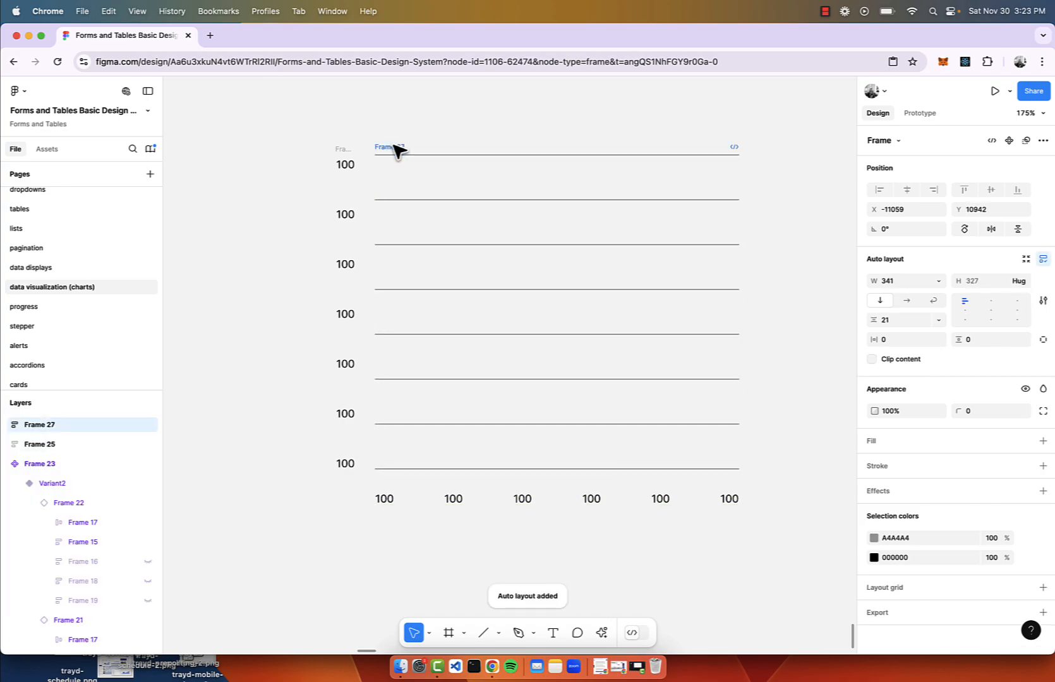
scroll(718, 410, "down", 3)
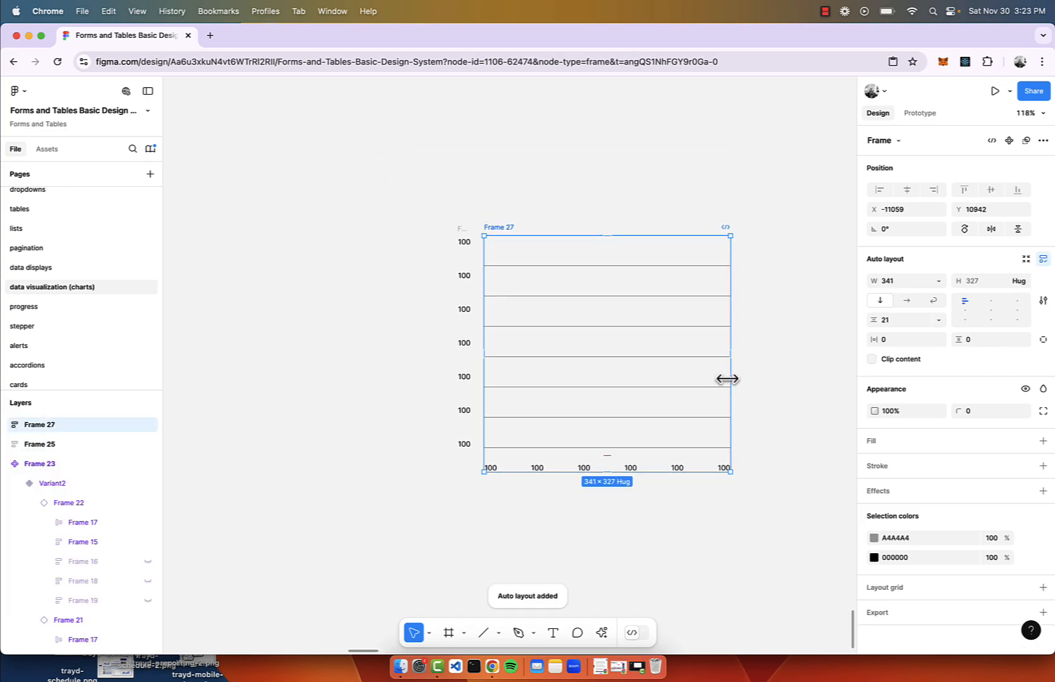
left_click_drag(731, 377, 723, 412)
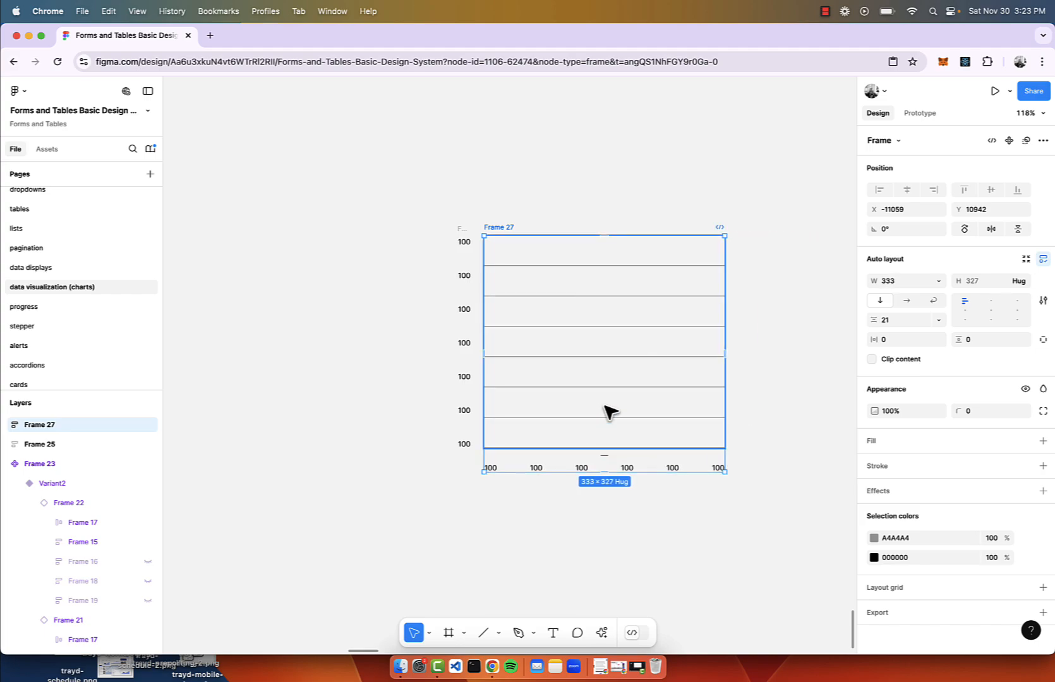
Step: Check the width and height sizing of the nested grid-line frame and of the x-axis label frame
double_click(628, 356)
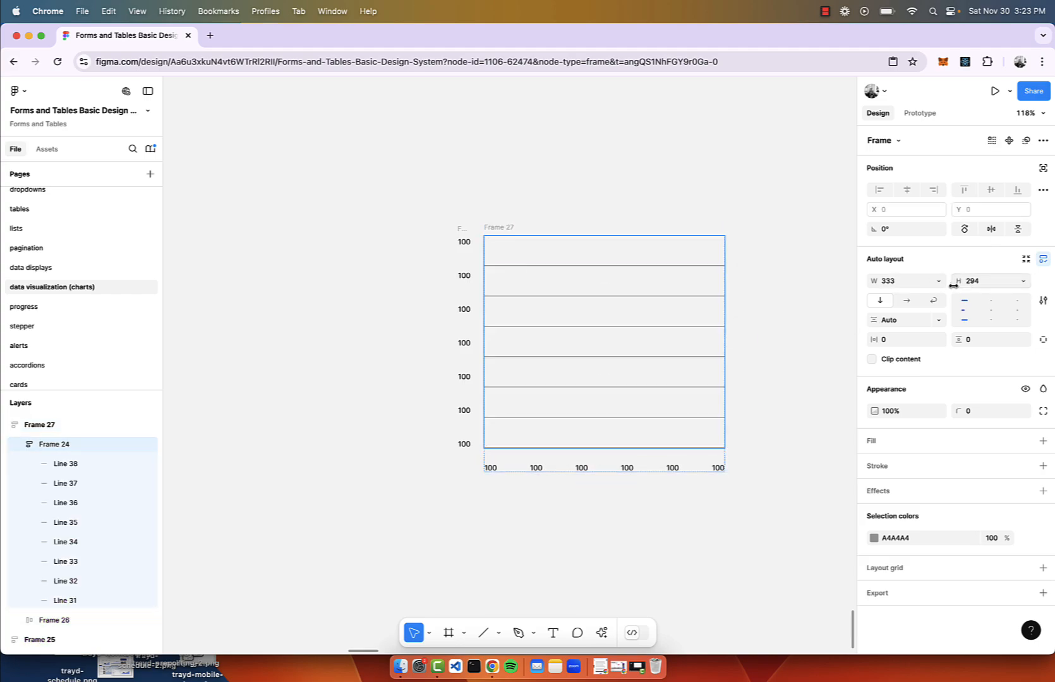
left_click(680, 463)
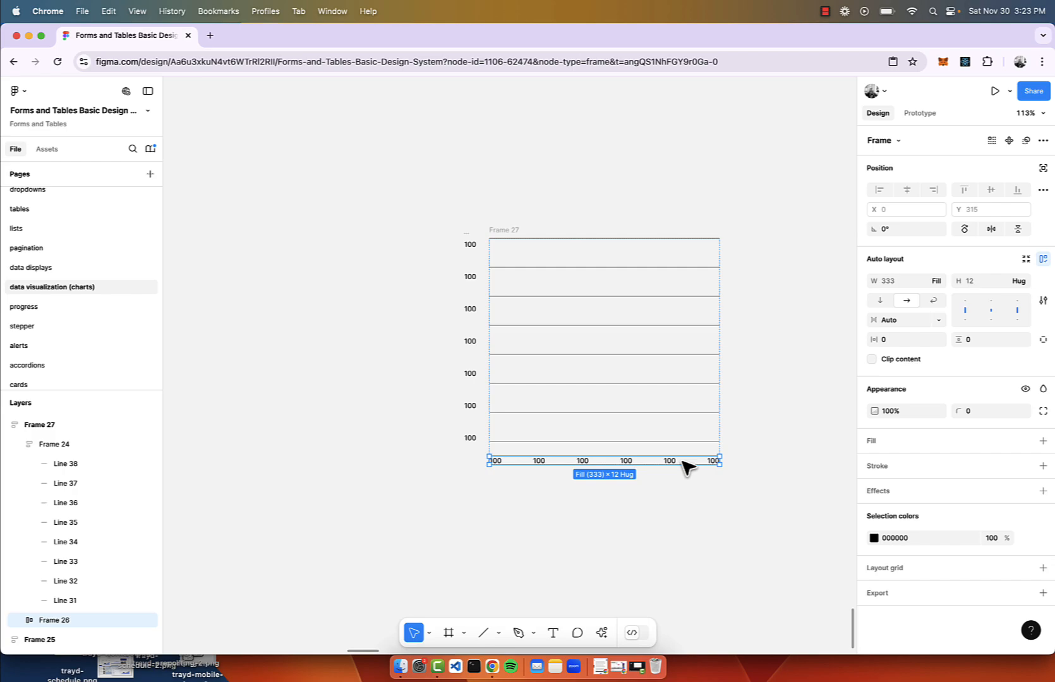
scroll(688, 469, "up", 3)
Step: Try stretching the combined chart frame upward by its top edge and undo the resize
left_click(728, 337)
left_click(497, 294)
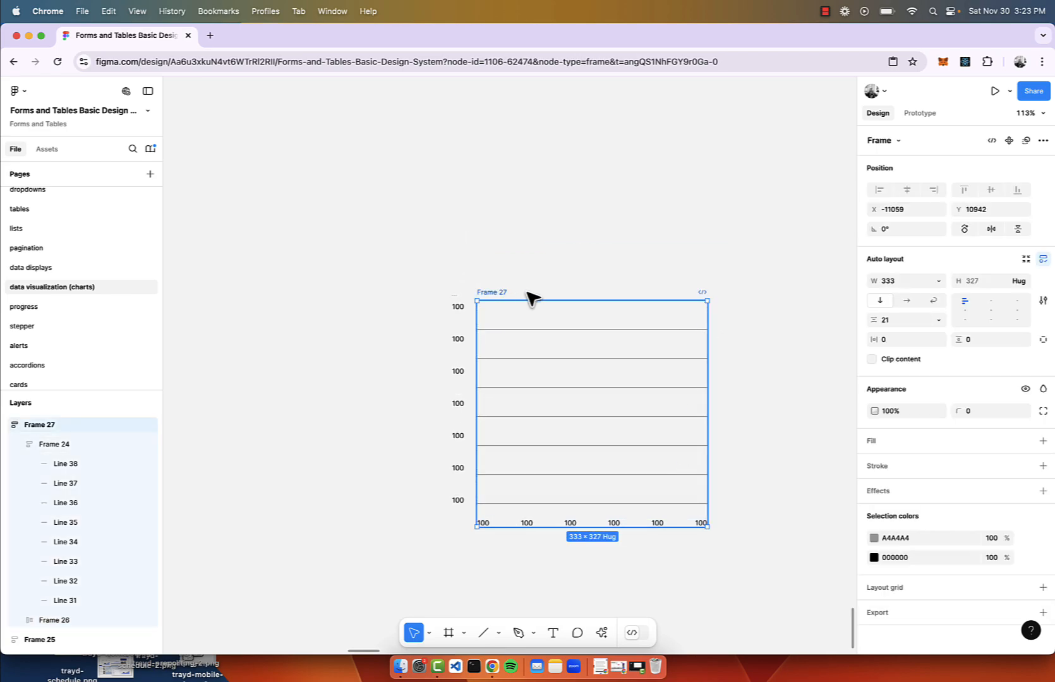
left_click_drag(557, 301, 571, 188)
key("super+z")
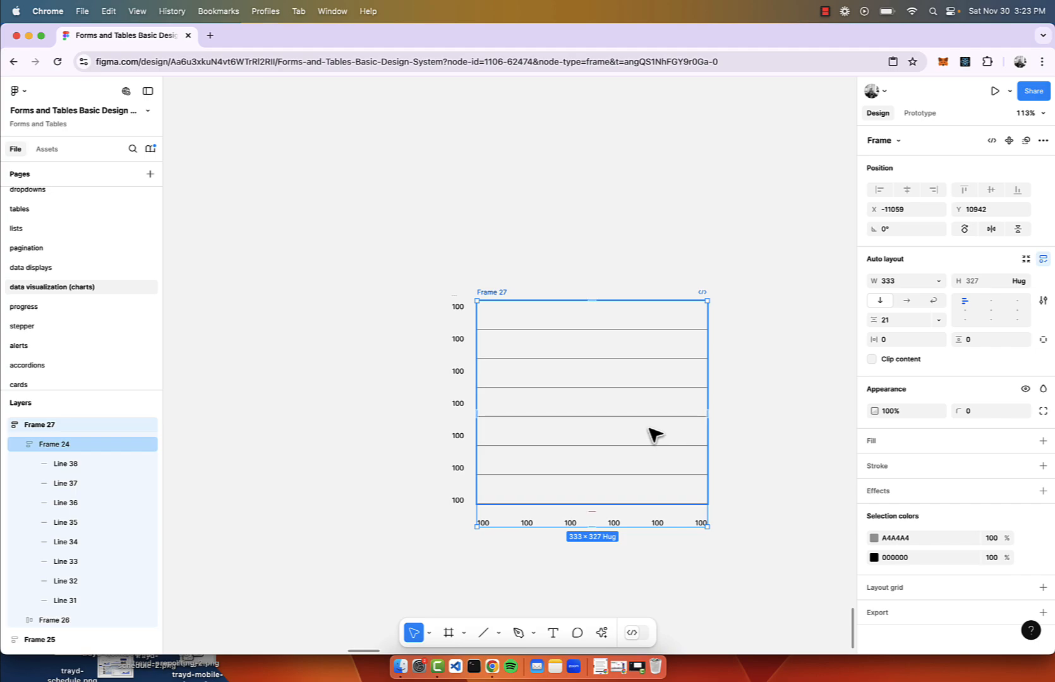
Step: Set the height of the nested grid-line frame to Fill container
left_click(589, 392)
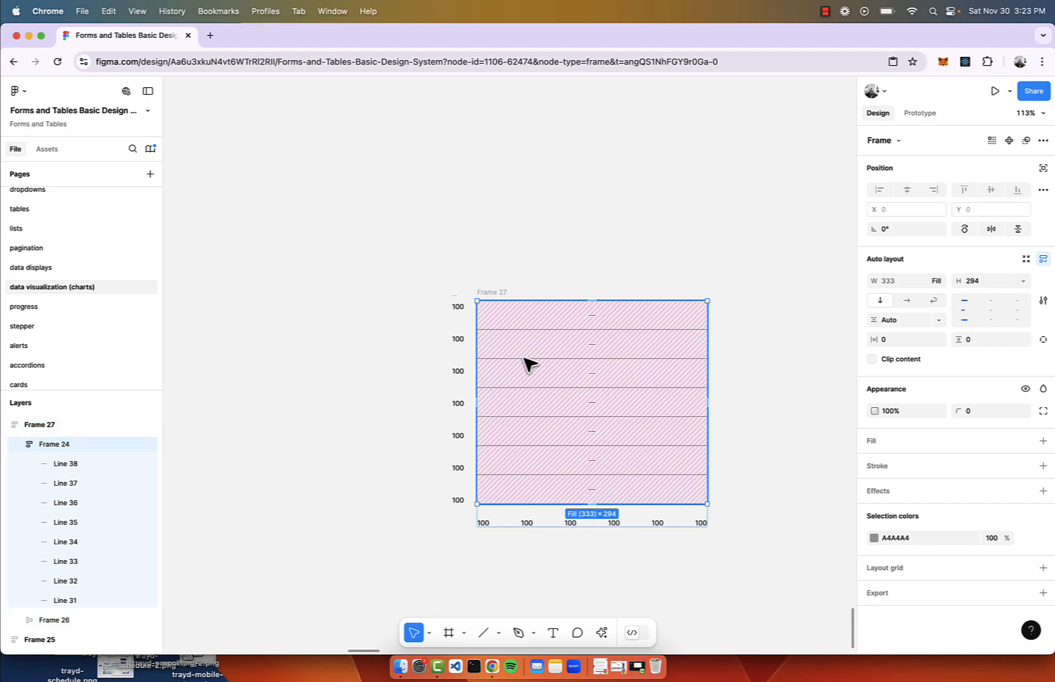
scroll(525, 360, "up", 1)
scroll(525, 360, "down", 2)
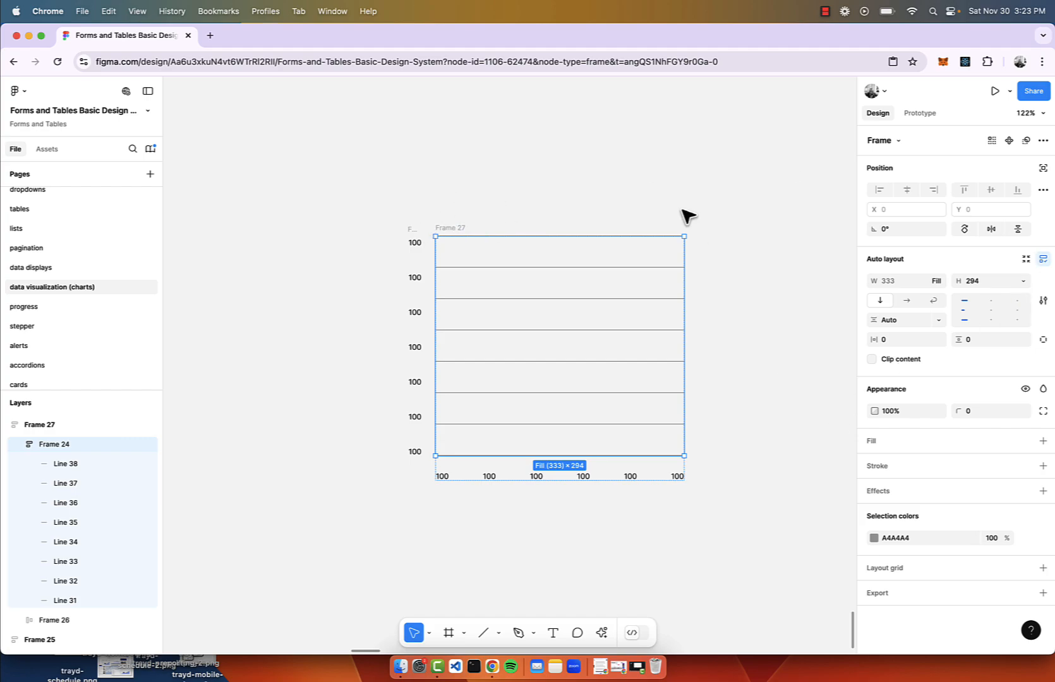
left_click(1022, 281)
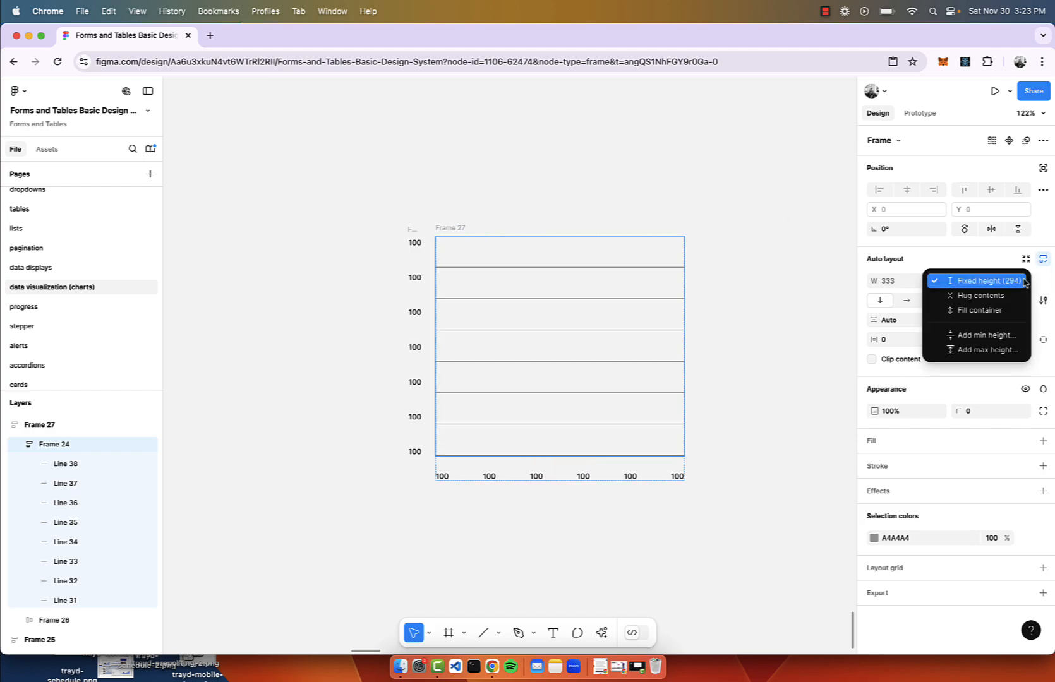
left_click(1000, 309)
left_click(633, 144)
Step: Resize the combined chart frame to about 274 px high and about 427 px wide
scroll(631, 235, "right", 3)
scroll(631, 235, "up", 2)
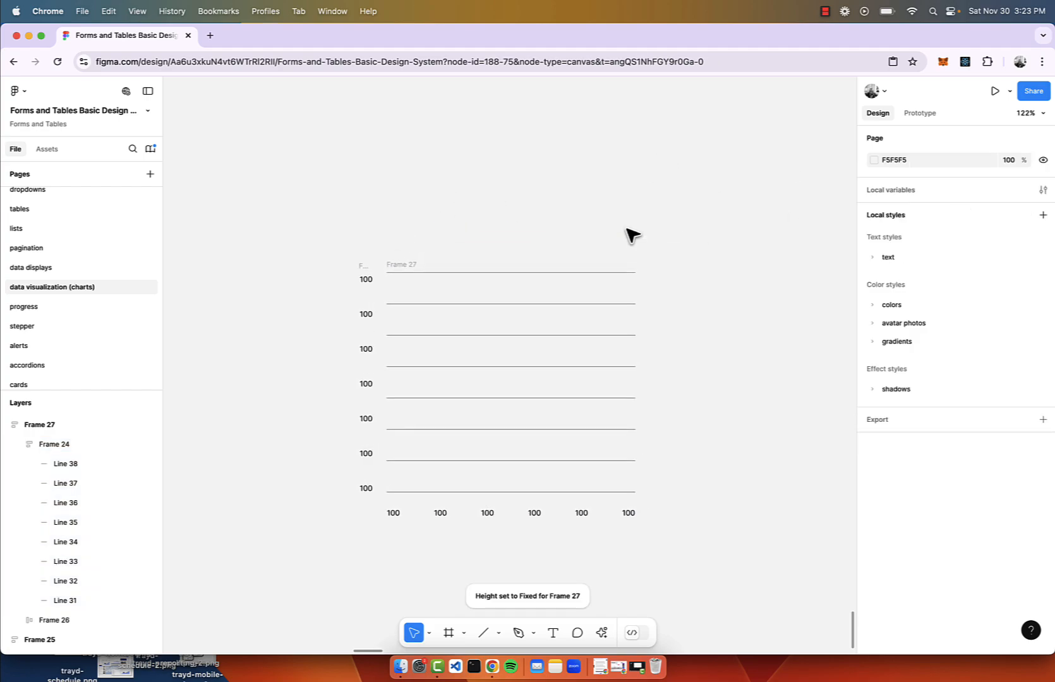
left_click(447, 272)
left_click_drag(454, 273, 494, 312)
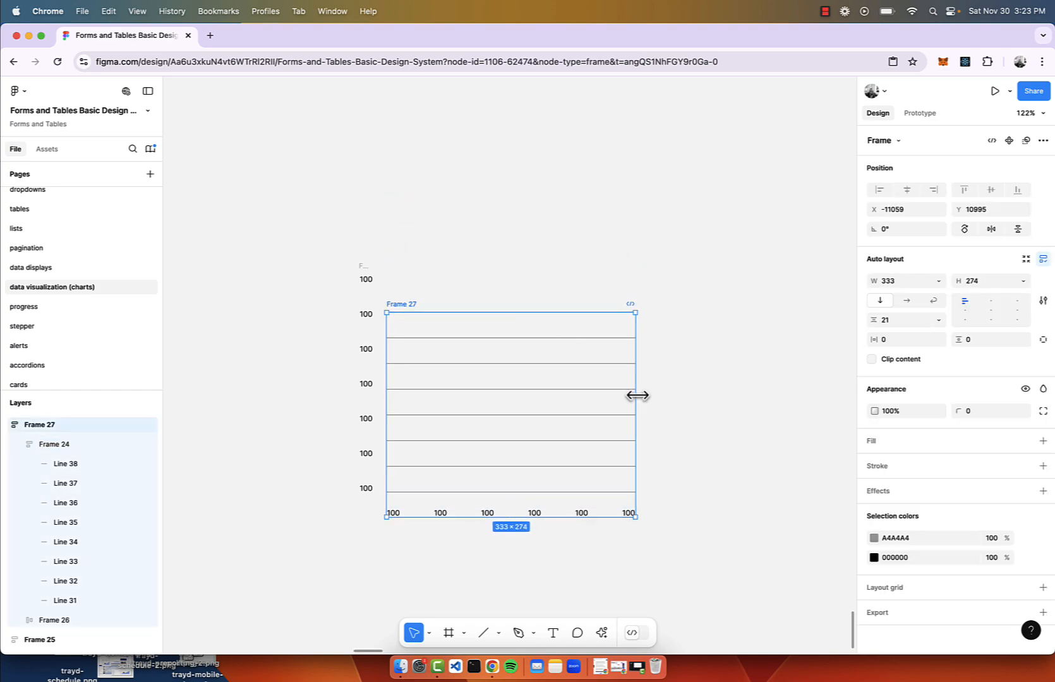
left_click_drag(638, 395, 705, 398)
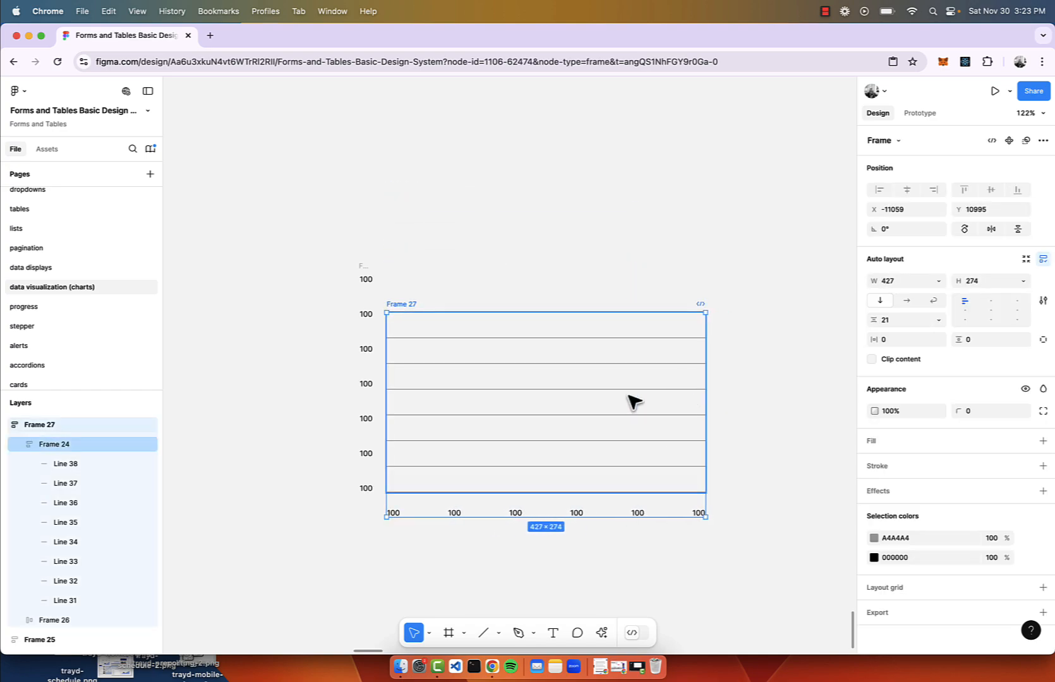
Step: Check the grid-line frame's Fill sizing and stretch the combined chart frame upward to about 325 px high
left_click(503, 413)
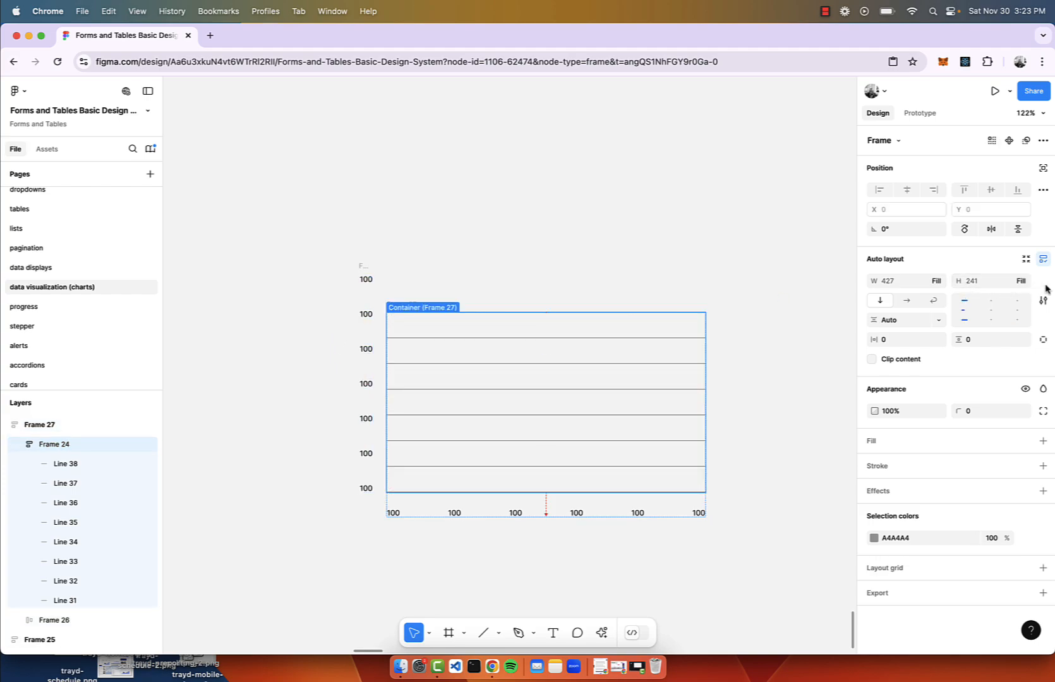
left_click(444, 290)
left_click(400, 305)
left_click_drag(452, 312, 452, 276)
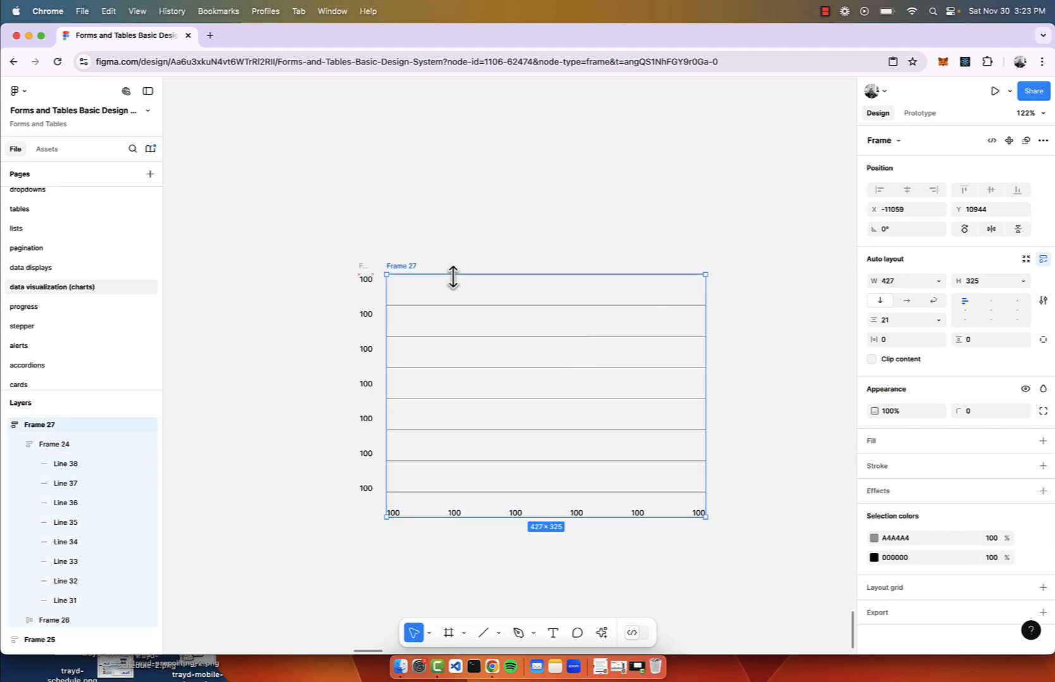
Step: Set the height of the x-axis label frame inside the chart frame to Fill container
double_click(467, 515)
left_click(453, 513)
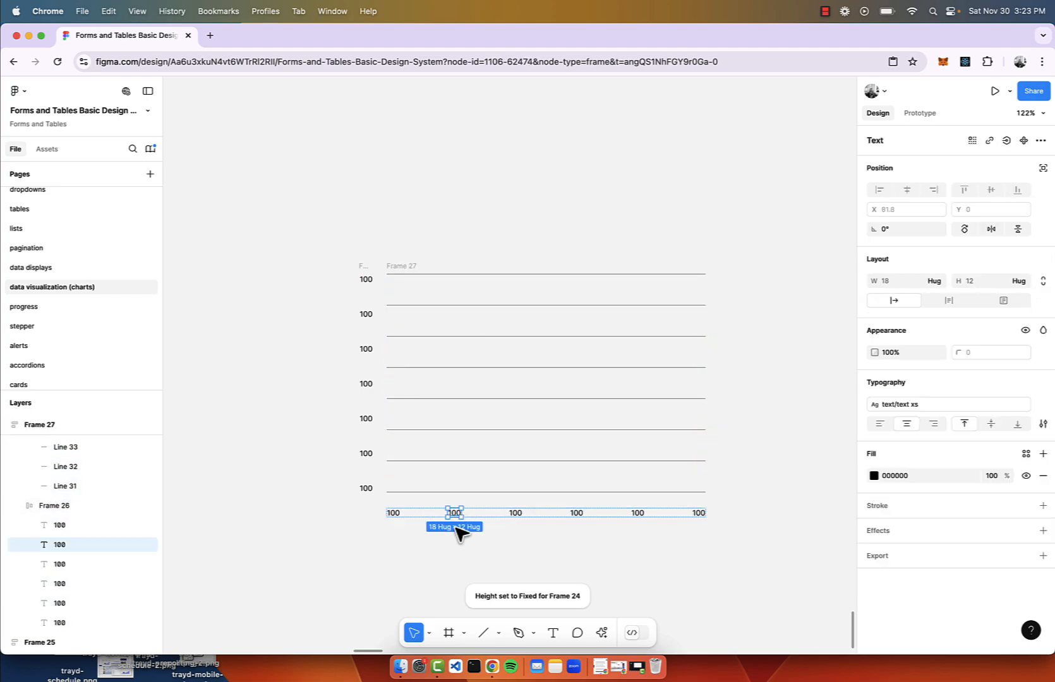
key("Escape")
left_click(419, 517)
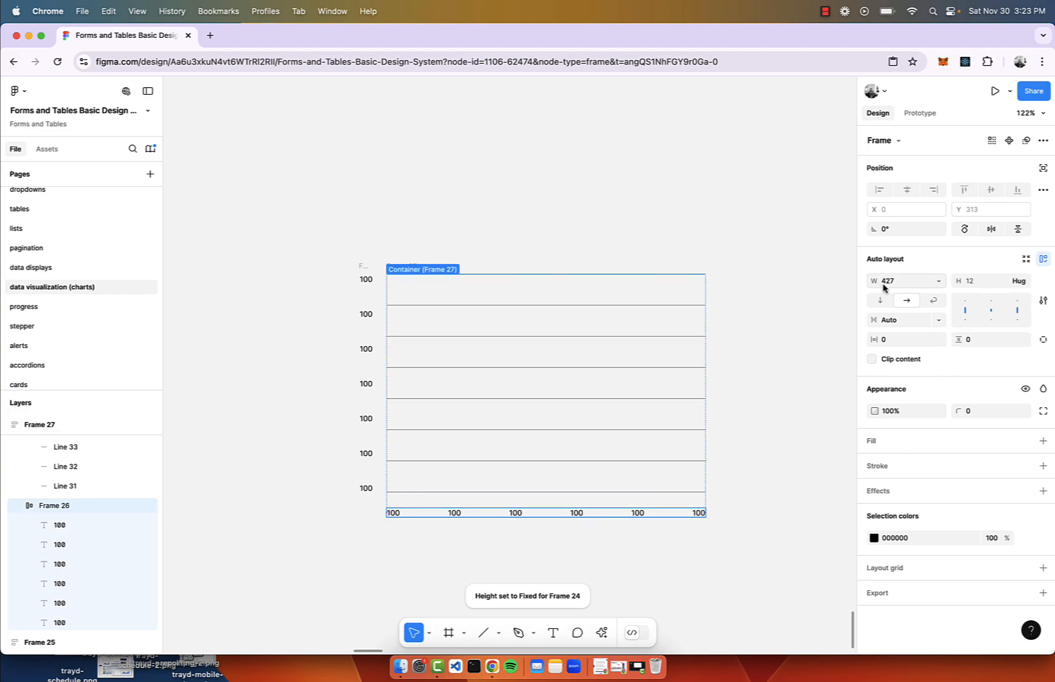
left_click(1023, 282)
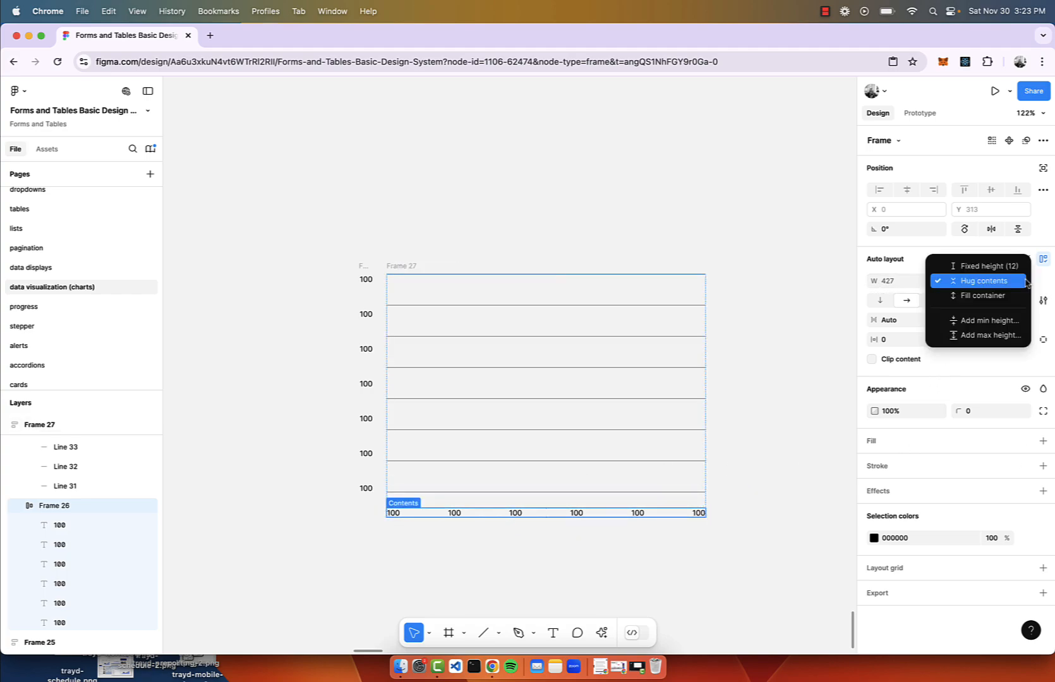
left_click(1006, 293)
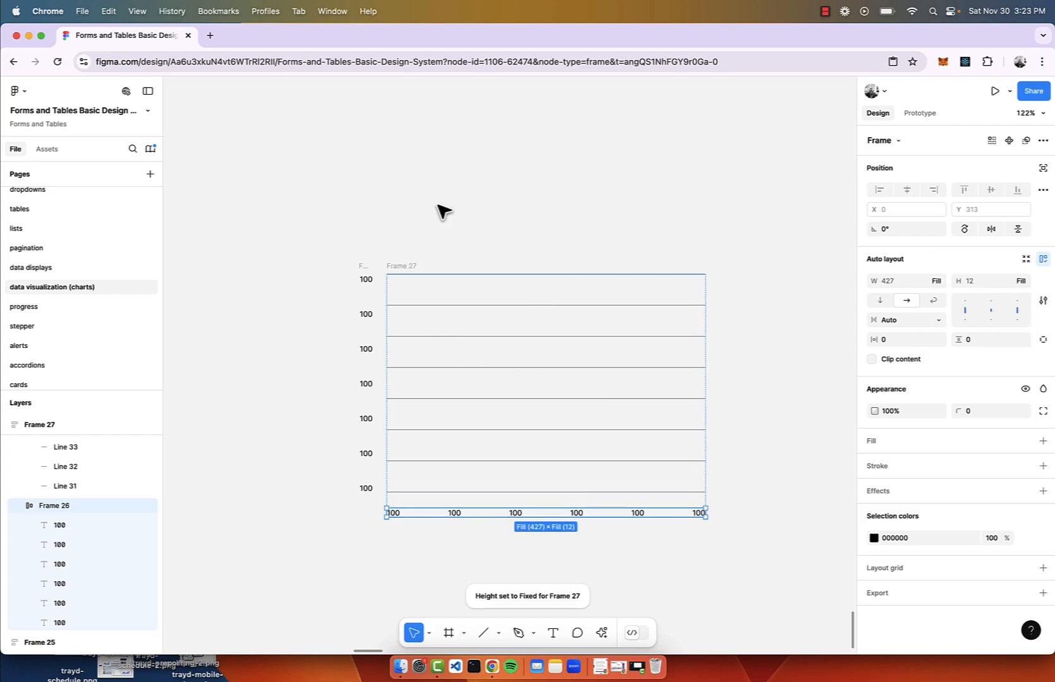
Step: Try stretching the combined chart frame upward by its top edge and undo the resize
left_click(405, 265)
left_click_drag(466, 278, 469, 209)
left_click(422, 490)
key("super+z")
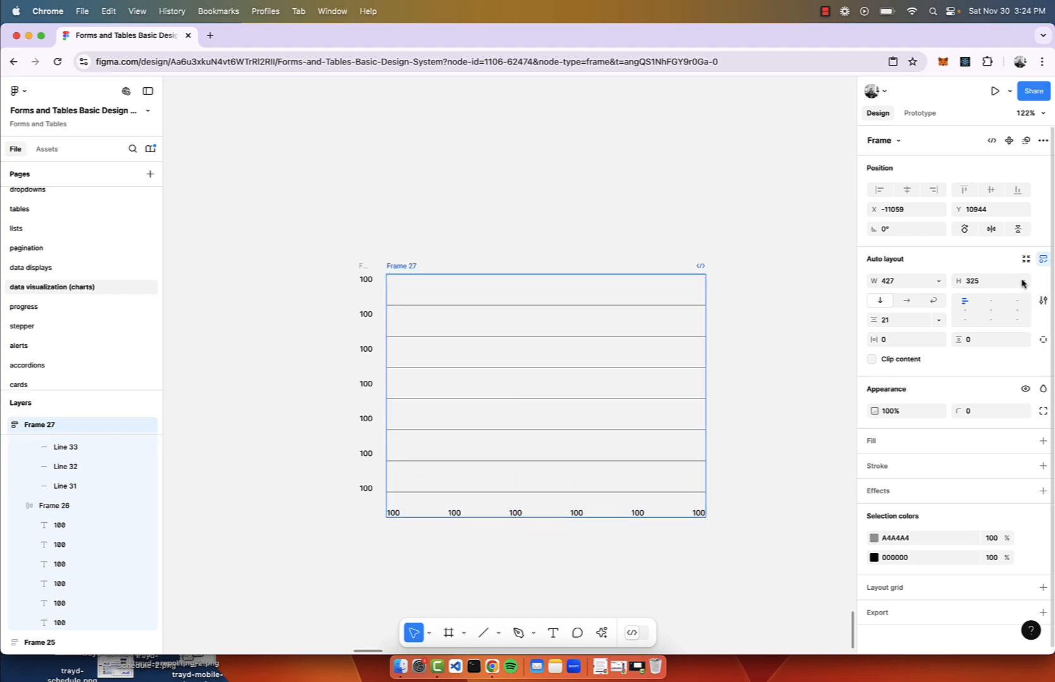
Step: Set the height of the x-axis label frame to Hug contents
left_click(581, 515)
left_click(1023, 281)
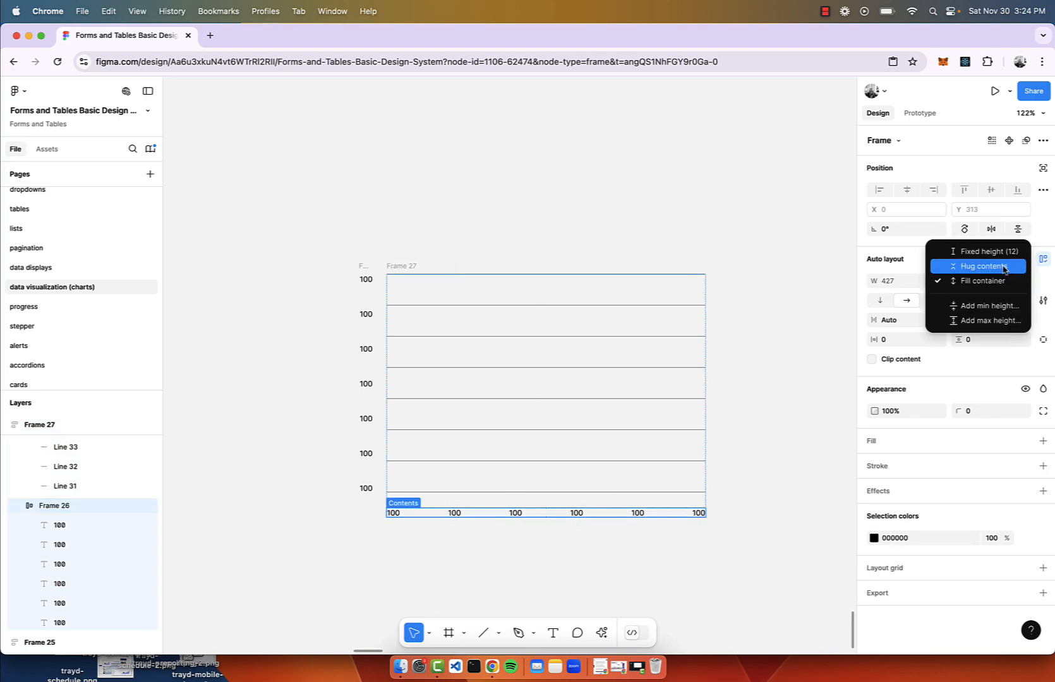
left_click(1003, 269)
left_click(480, 214)
Step: Test the combined chart frame by stretching its top edge upward, and undo that resize
left_click(454, 287)
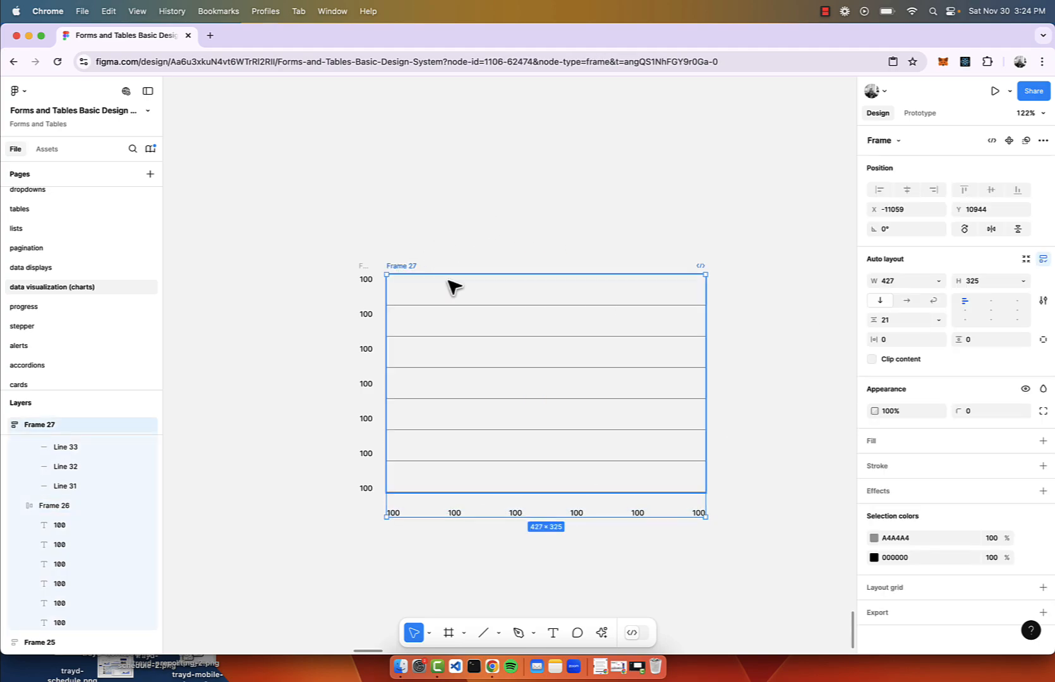
left_click_drag(450, 275, 457, 179)
key("super+z")
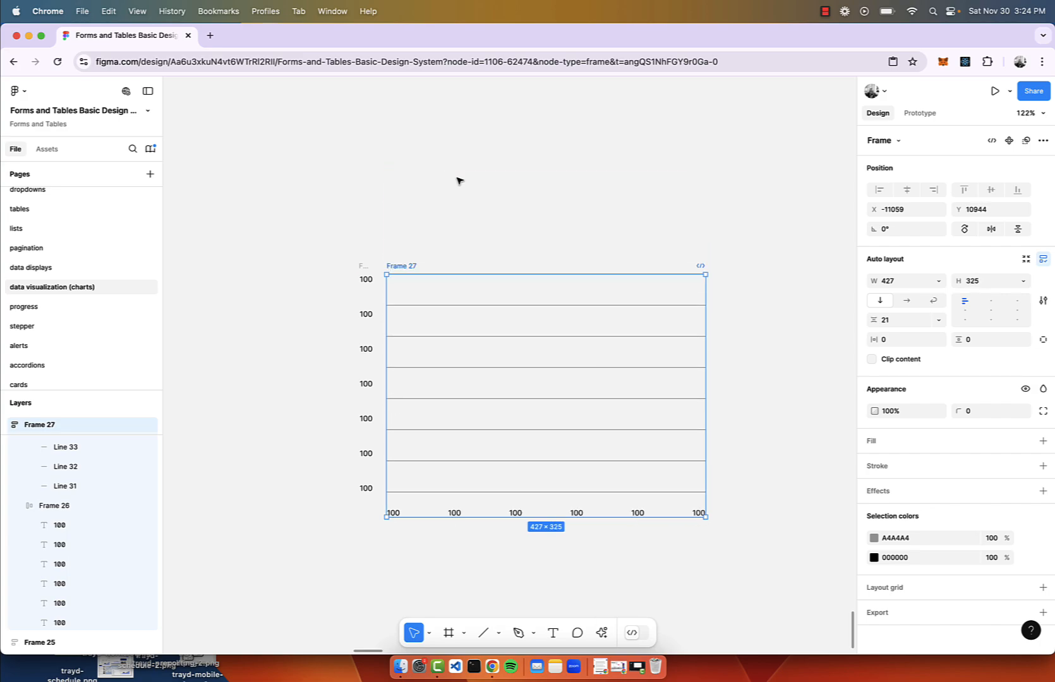
Step: Set the grid-line frame's height to Fill container and shrink the combined chart frame to about 317 px high
left_click(587, 333)
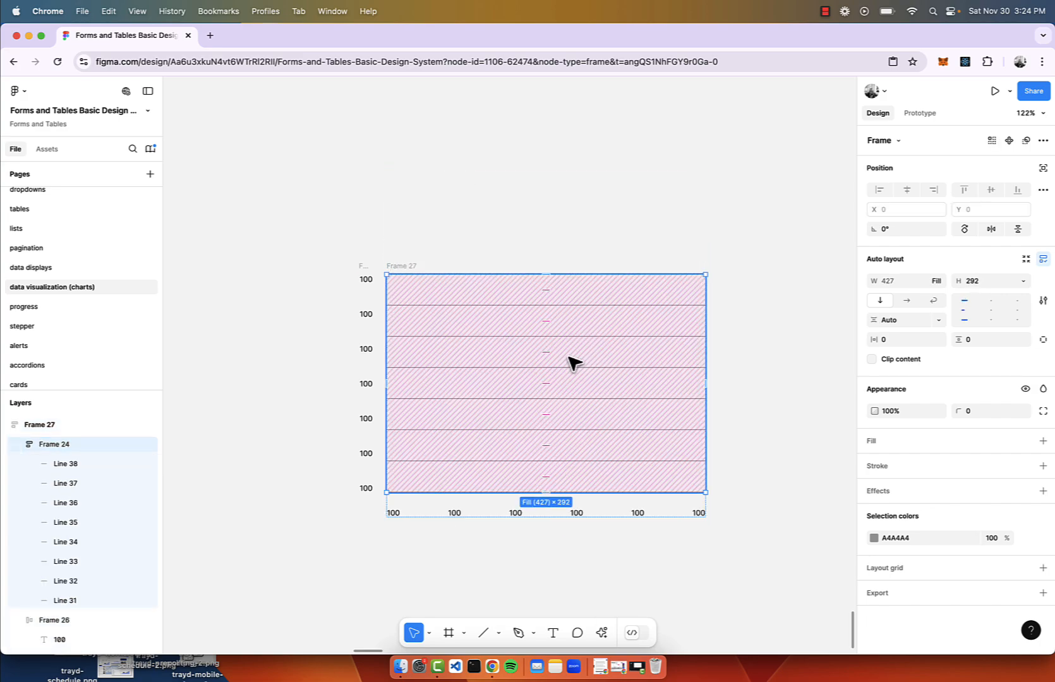
left_click(1023, 281)
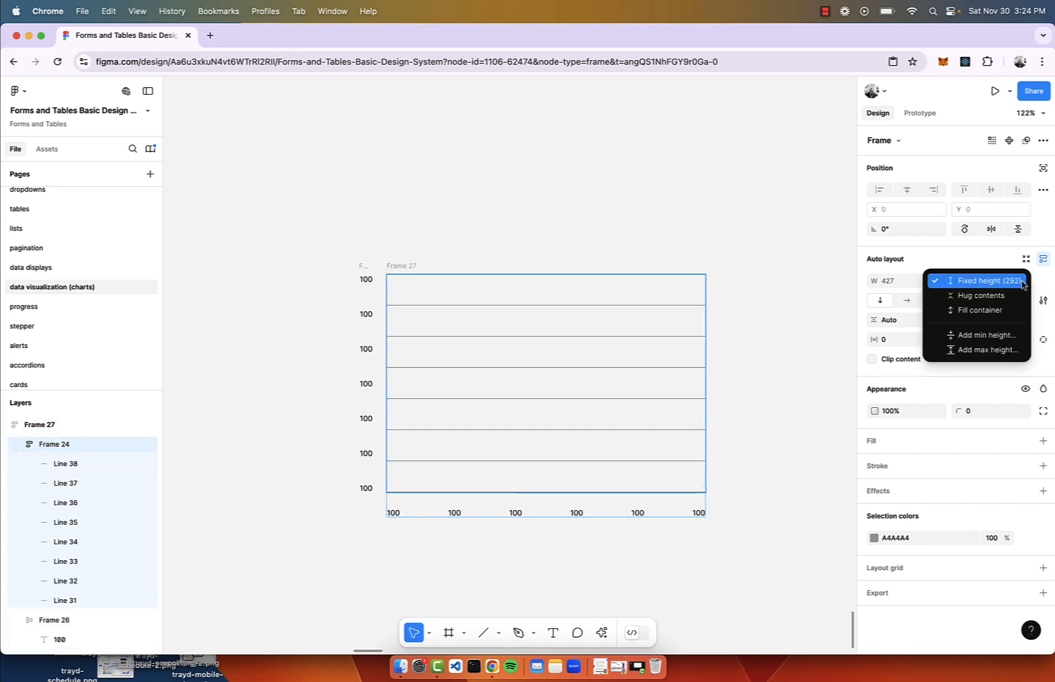
left_click(1002, 312)
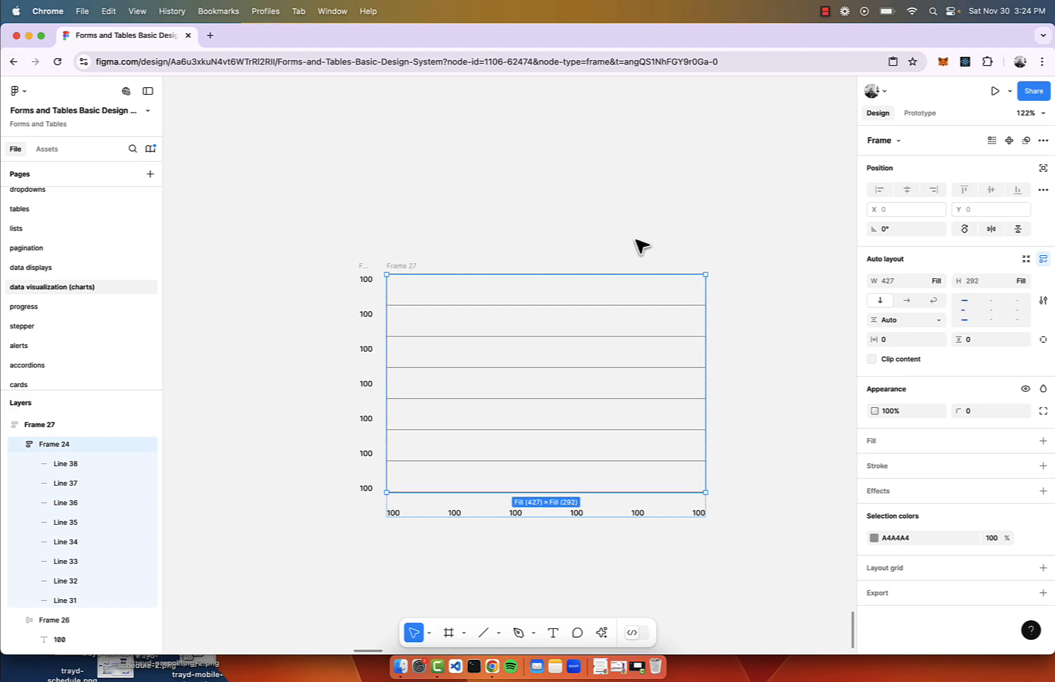
left_click(431, 259)
left_click(402, 272)
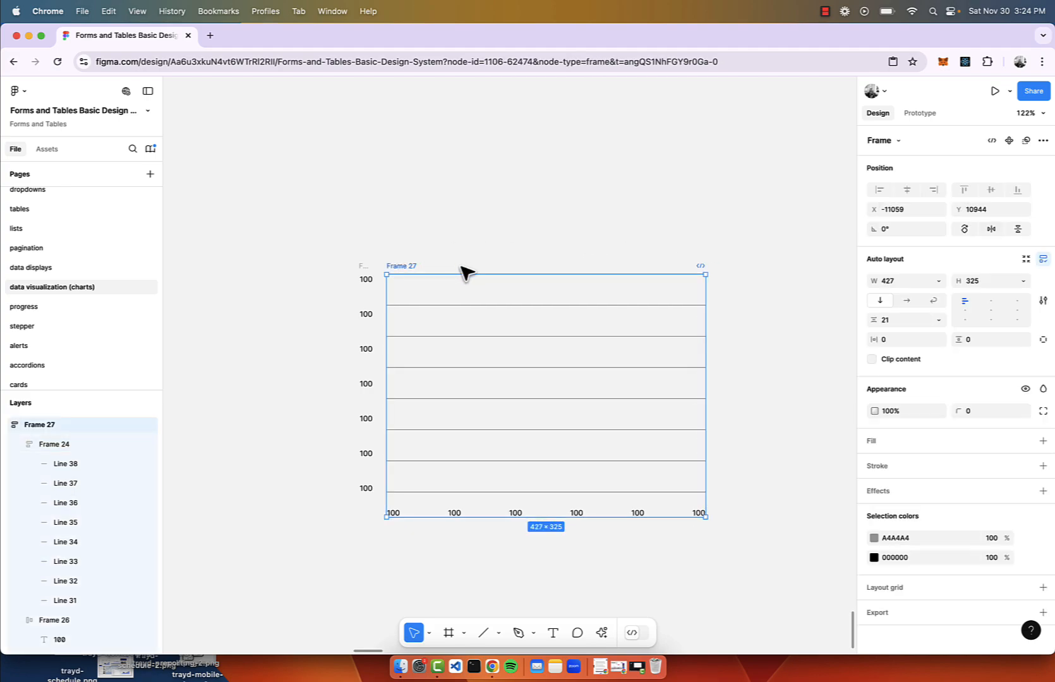
mouse_move(461, 273)
left_mouse_down()
mouse_move(462, 209)
mouse_move(481, 277)
left_mouse_up()
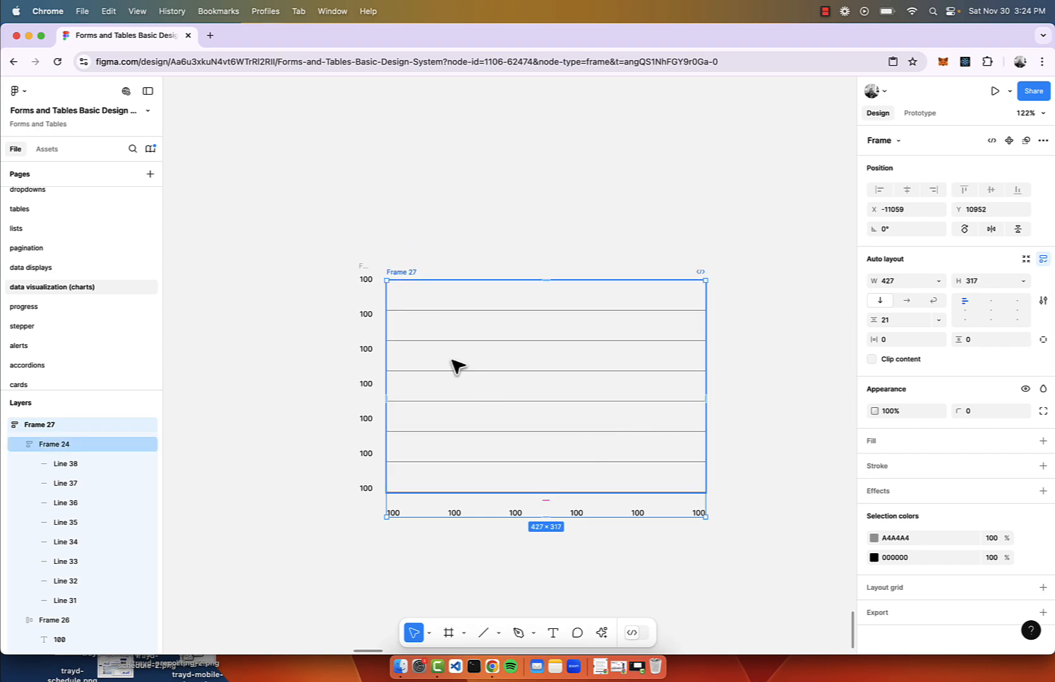
Step: Move the y-axis label frame farther to the left of the chart grid
scroll(567, 294, "up", 5, "ctrl")
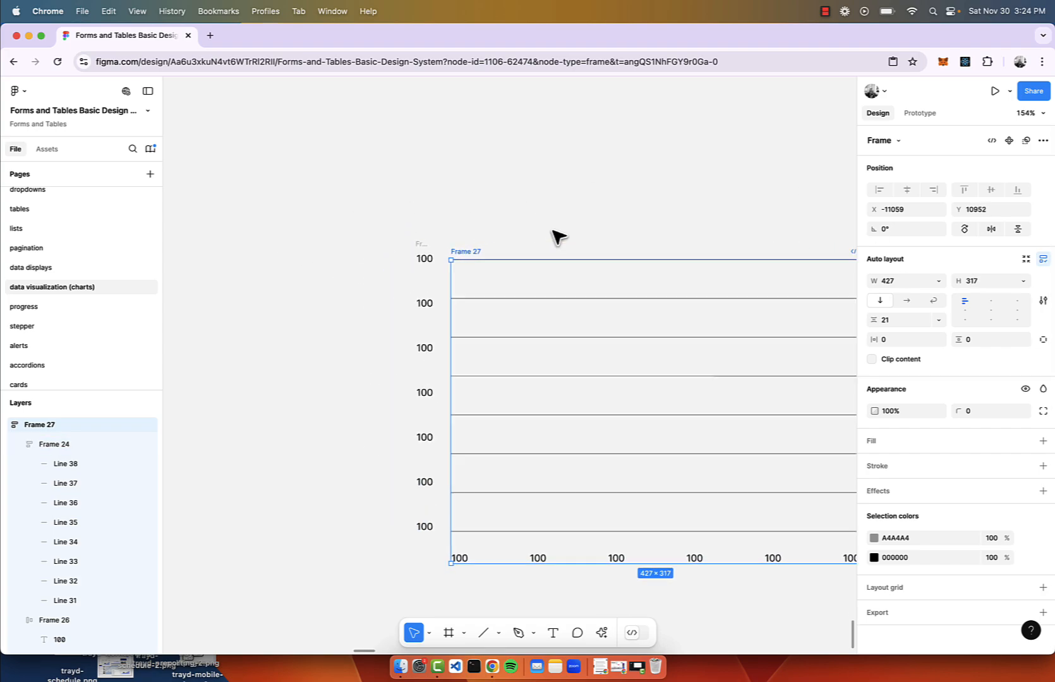
scroll(556, 237, "up", 2, "ctrl")
left_click_drag(407, 245, 325, 246)
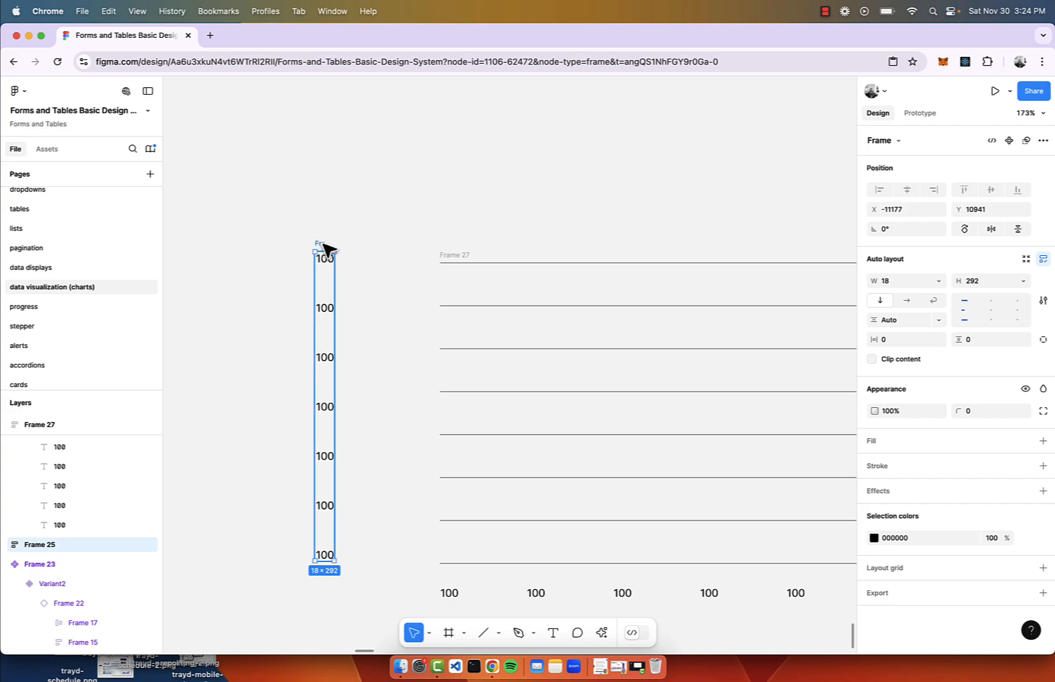
scroll(325, 246, "down", 6, "ctrl")
left_click(370, 364)
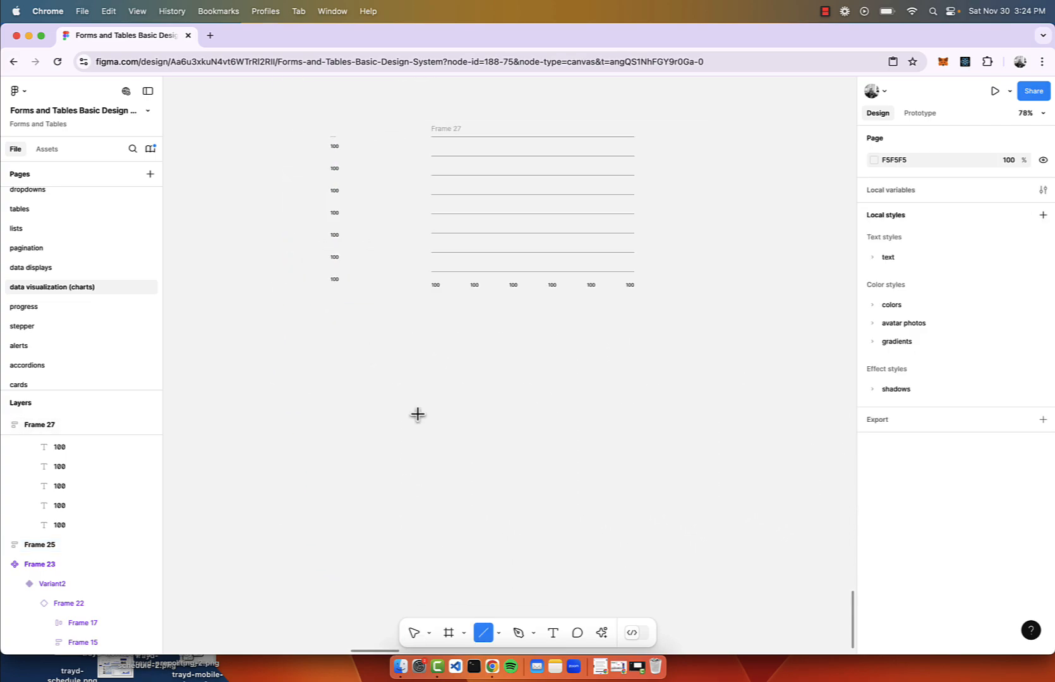
Step: Draw an open zigzag chart line of eight points with the Pen tool below the grid, about 393.5 by 90 px
key("p")
left_click(418, 423)
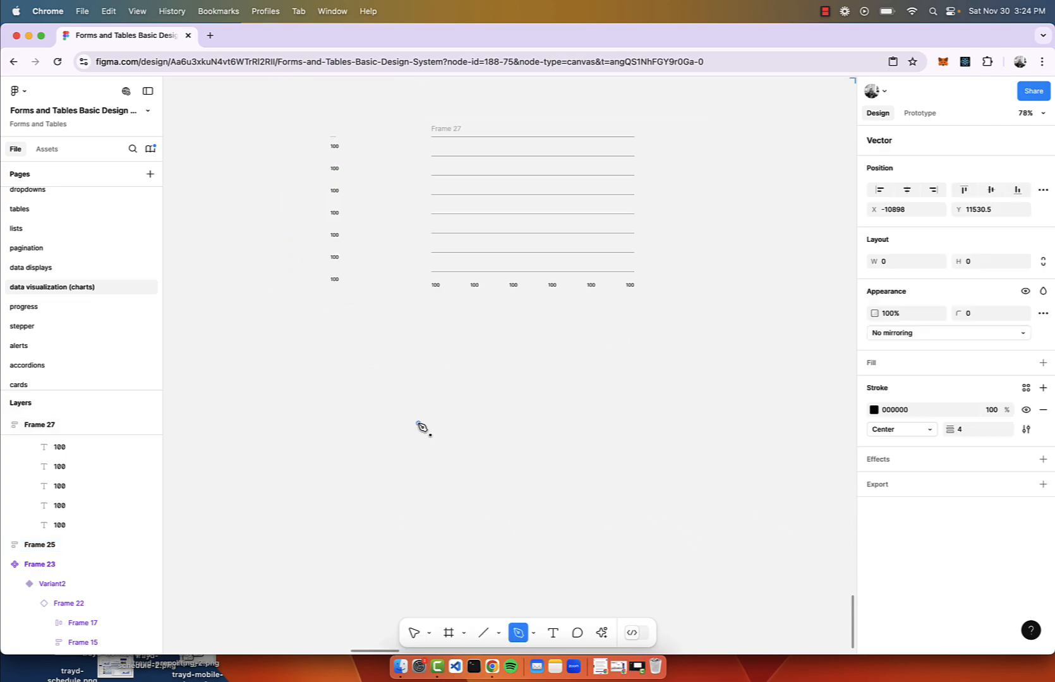
left_click(438, 403)
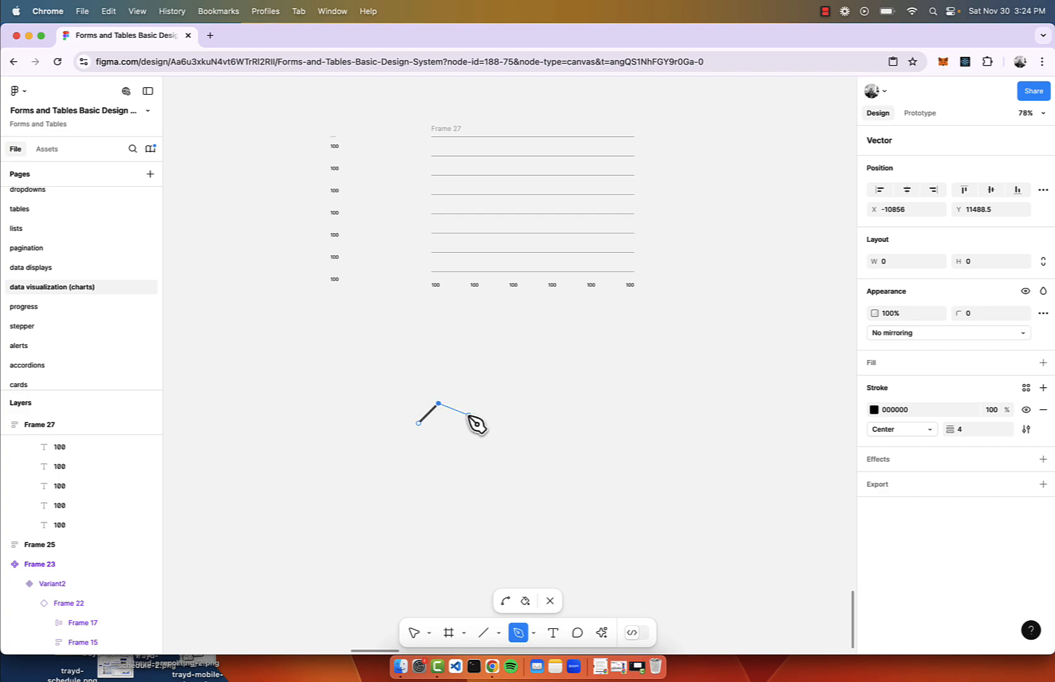
left_click(469, 415)
left_click(502, 393)
left_click(522, 415)
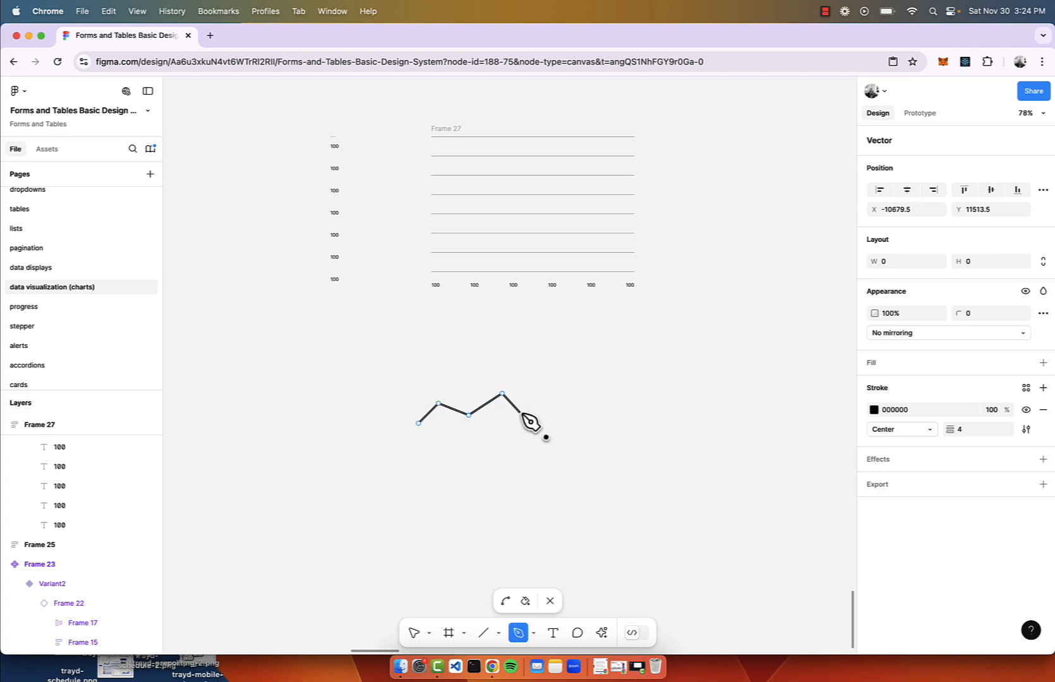
left_click(555, 393)
left_click(584, 406)
left_click(607, 379)
scroll(544, 377, "down", 5)
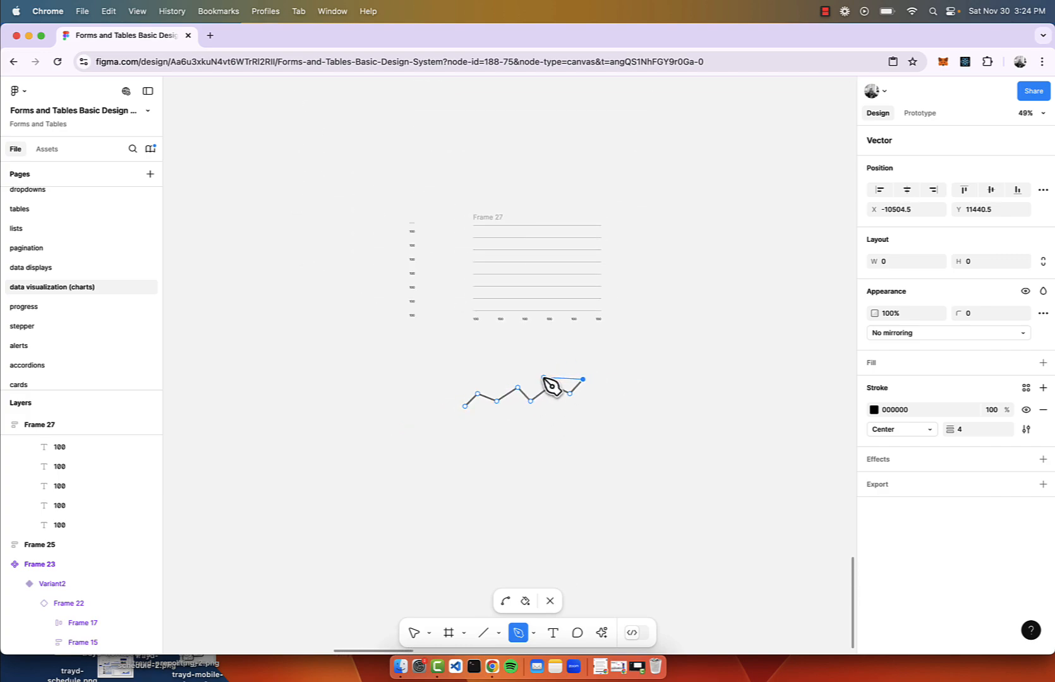
key("Escape")
Step: Distribute all points of the zigzag line with equal horizontal spacing and finish editing the vector
scroll(574, 390, "up", 4)
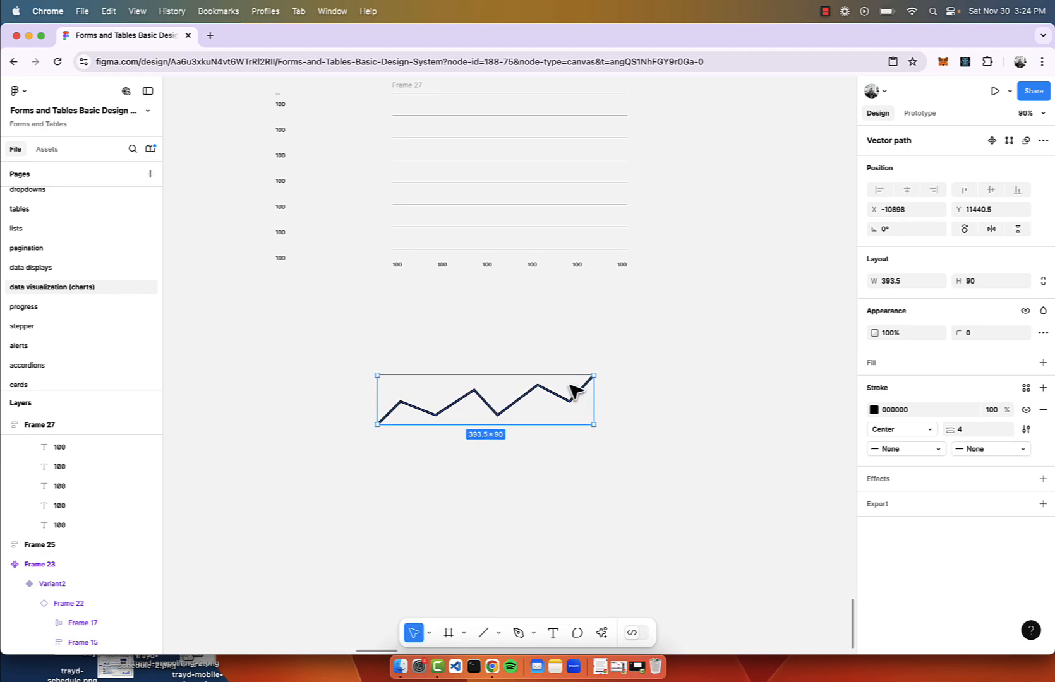
double_click(597, 375)
left_click_drag(614, 346, 344, 492)
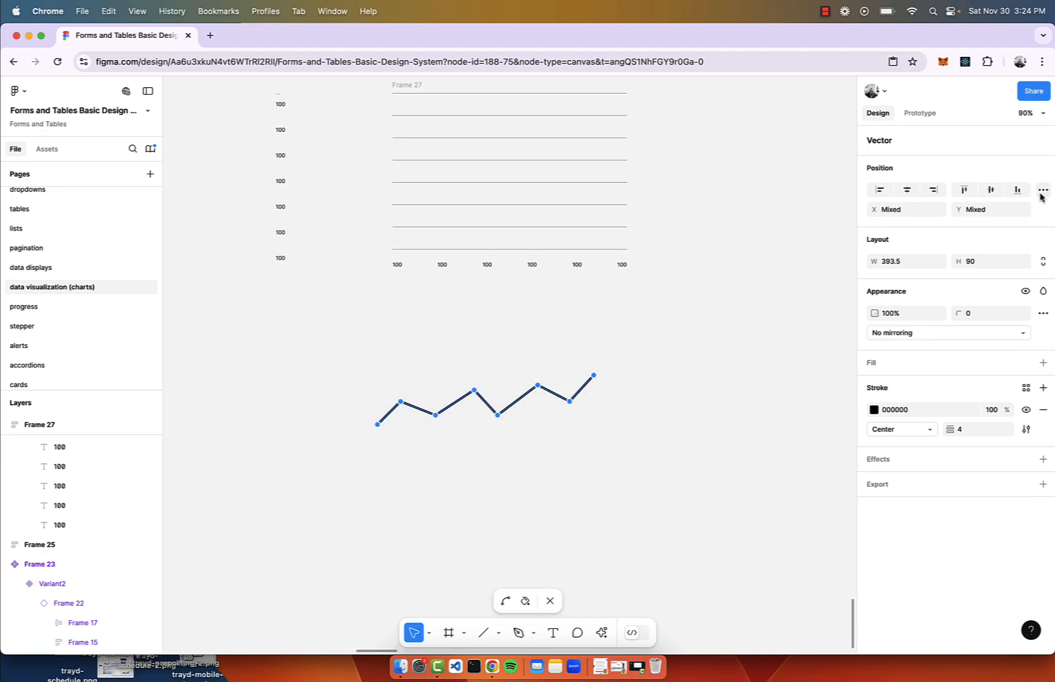
left_click(1043, 189)
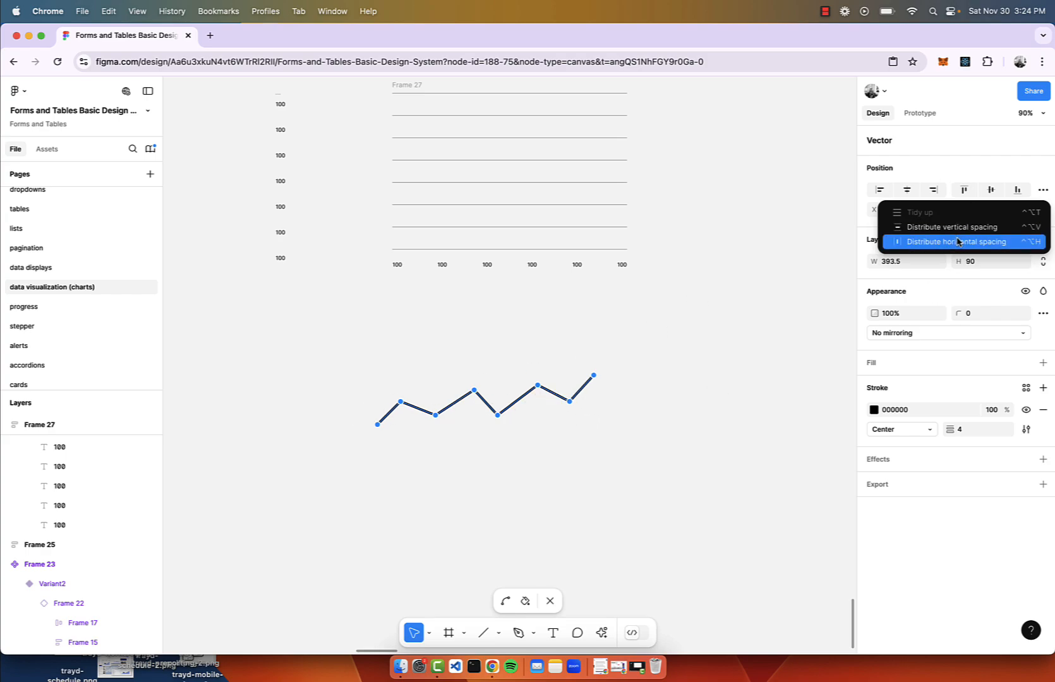
left_click(957, 242)
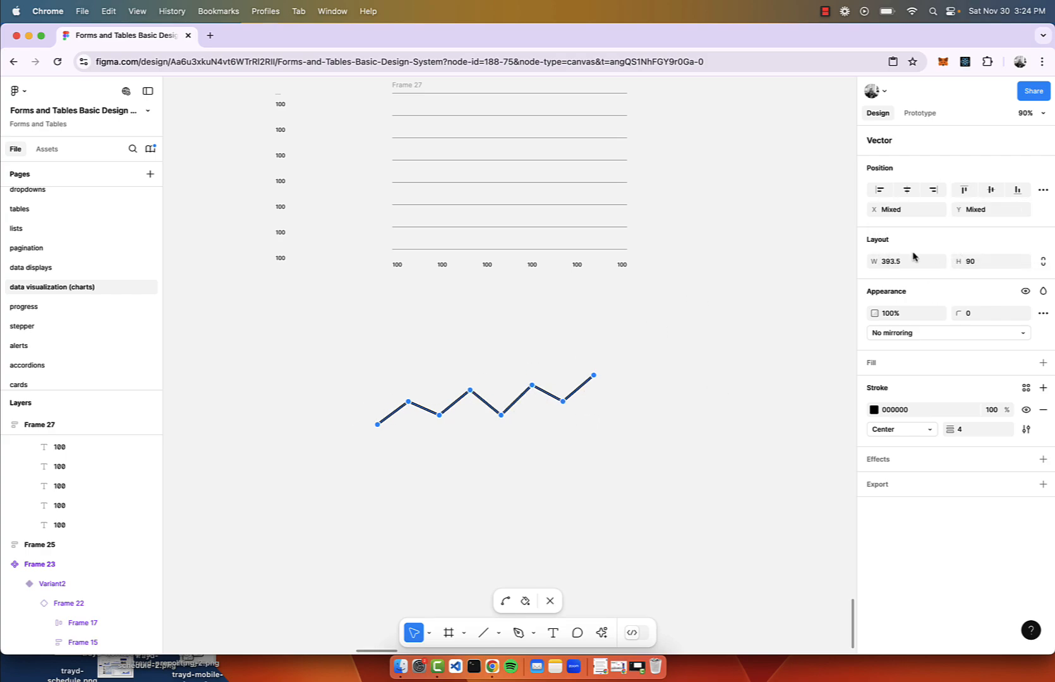
left_click(810, 312)
key("Escape")
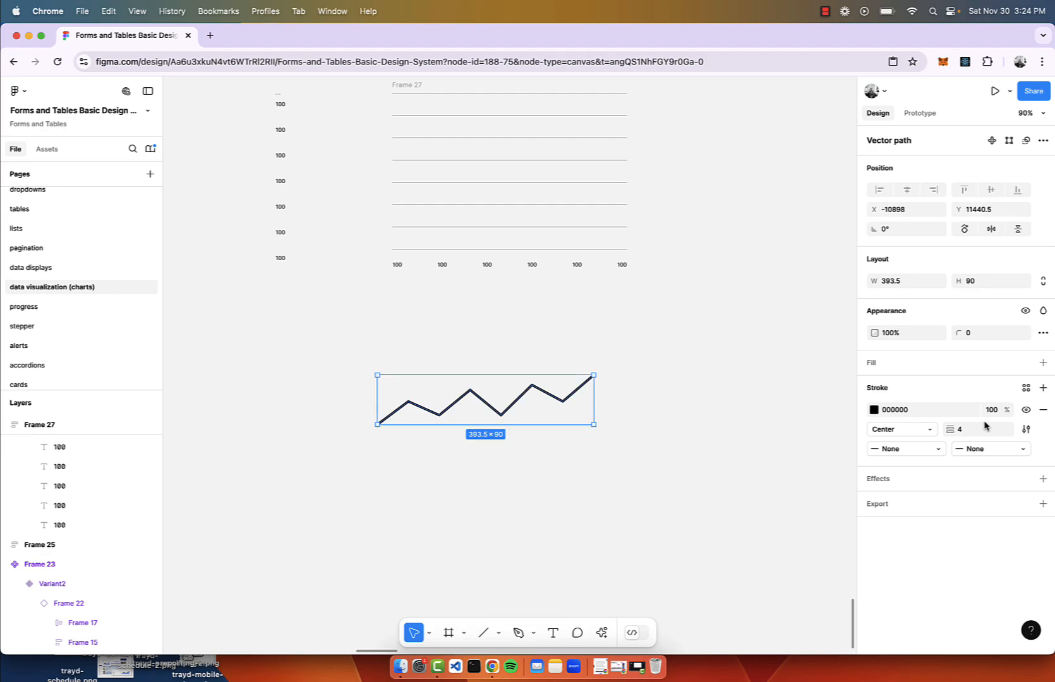
Step: Apply the Blue-3 color style to the zigzag line's stroke
left_click(1026, 388)
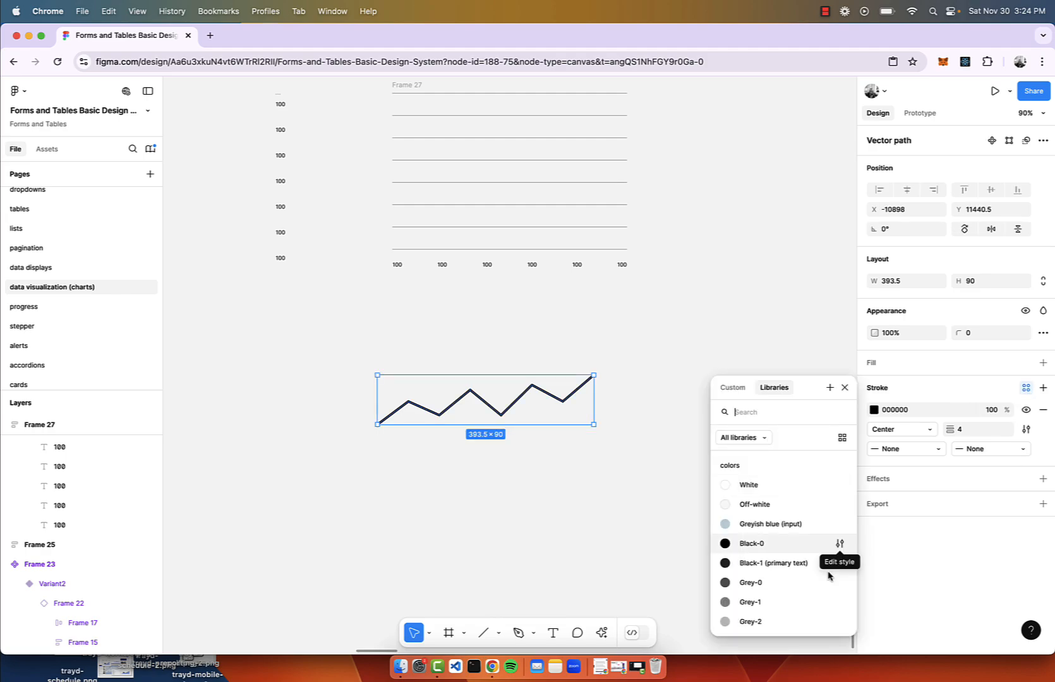
scroll(790, 583, "down", 5)
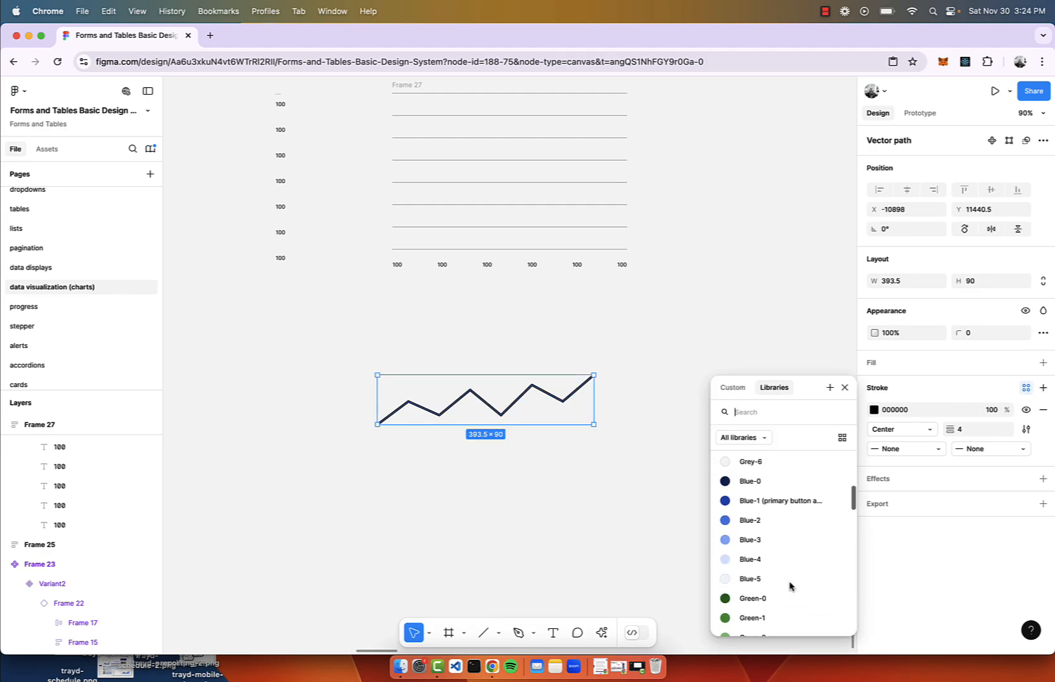
left_click(745, 540)
left_click(568, 360)
Step: Move the blue zigzag line into the grid-line frame
scroll(570, 360, "up", 2)
scroll(569, 360, "up", 3)
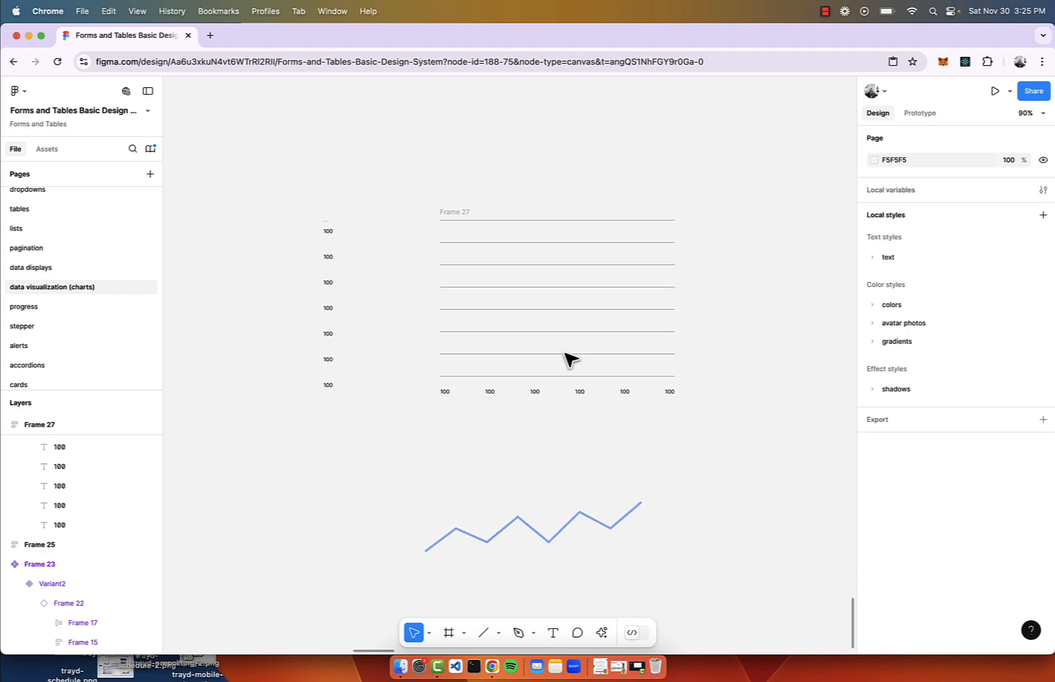
left_click_drag(556, 545, 582, 297)
Step: Try widening the combined chart frame by its right edge and undo the resize
left_click(454, 212)
left_click_drag(675, 286, 734, 293)
key("super+z")
left_click(771, 335)
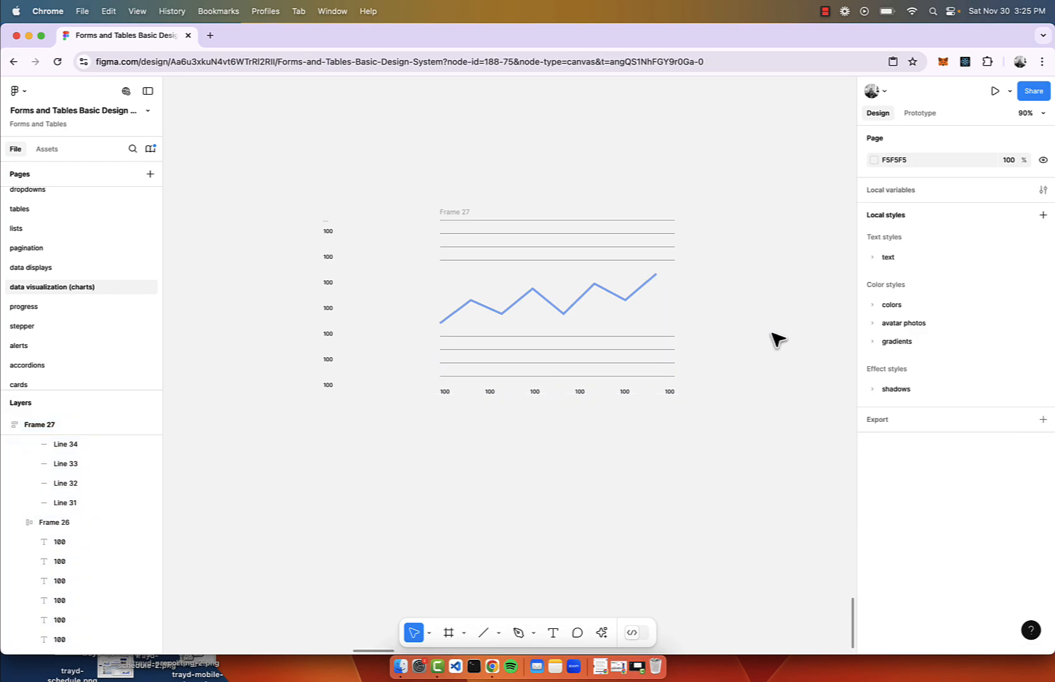
Step: Make the blue line ignore auto layout inside the grid-line frame so the grid lines keep even spacing
left_click(619, 304)
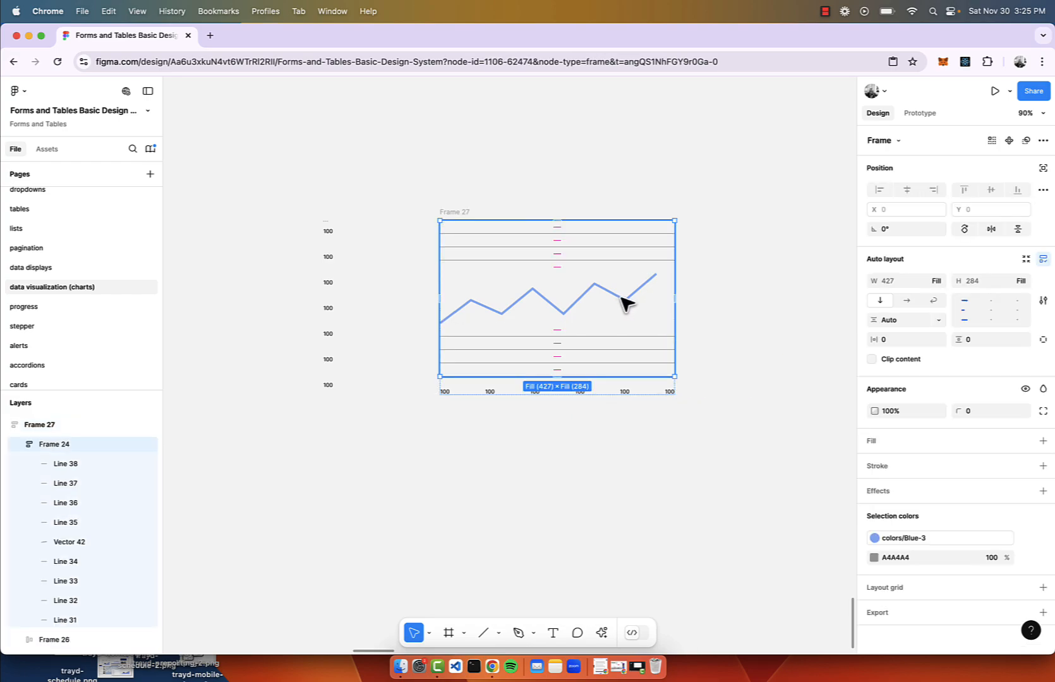
left_click(622, 303)
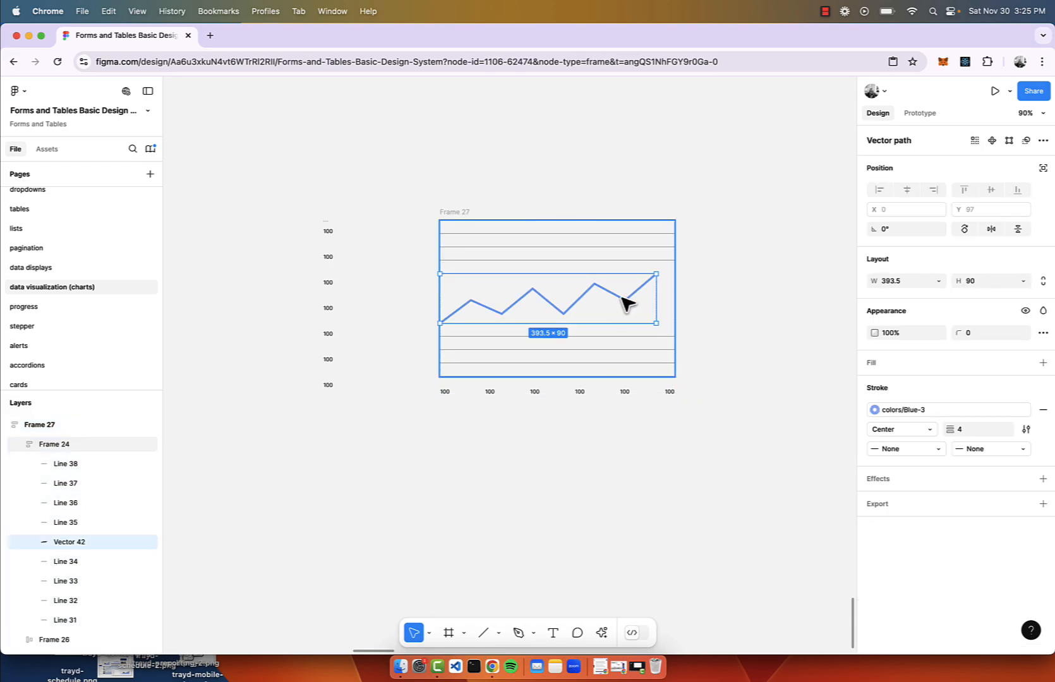
left_click(1043, 169)
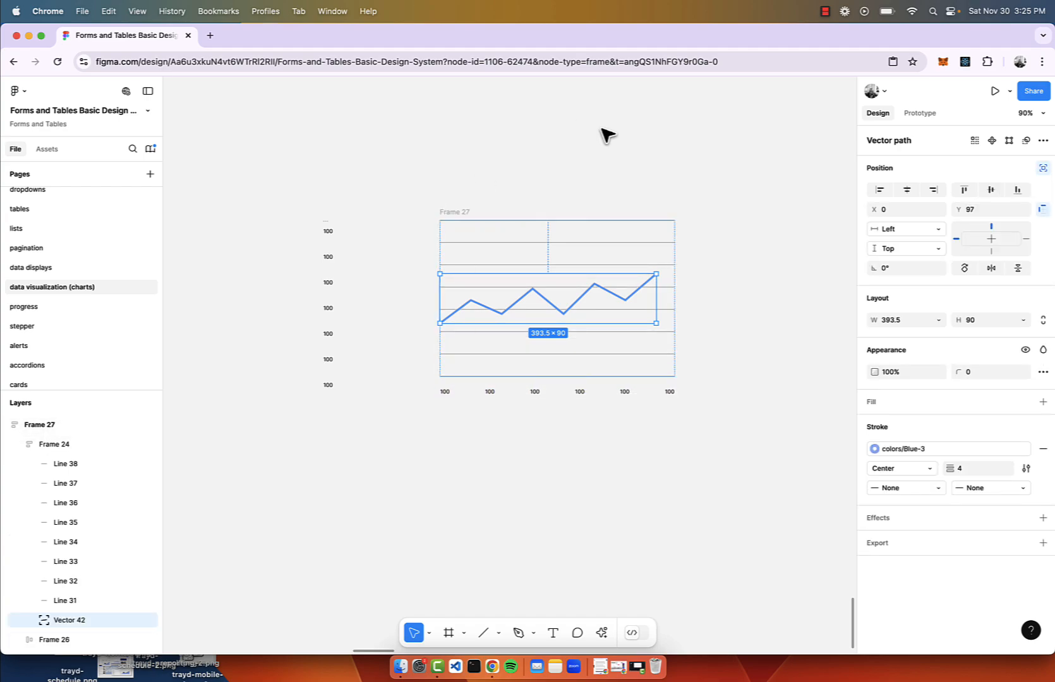
left_click(631, 171)
Step: Try widening the chart frame with the absolutely positioned line inside it and undo the resize
left_click(463, 211)
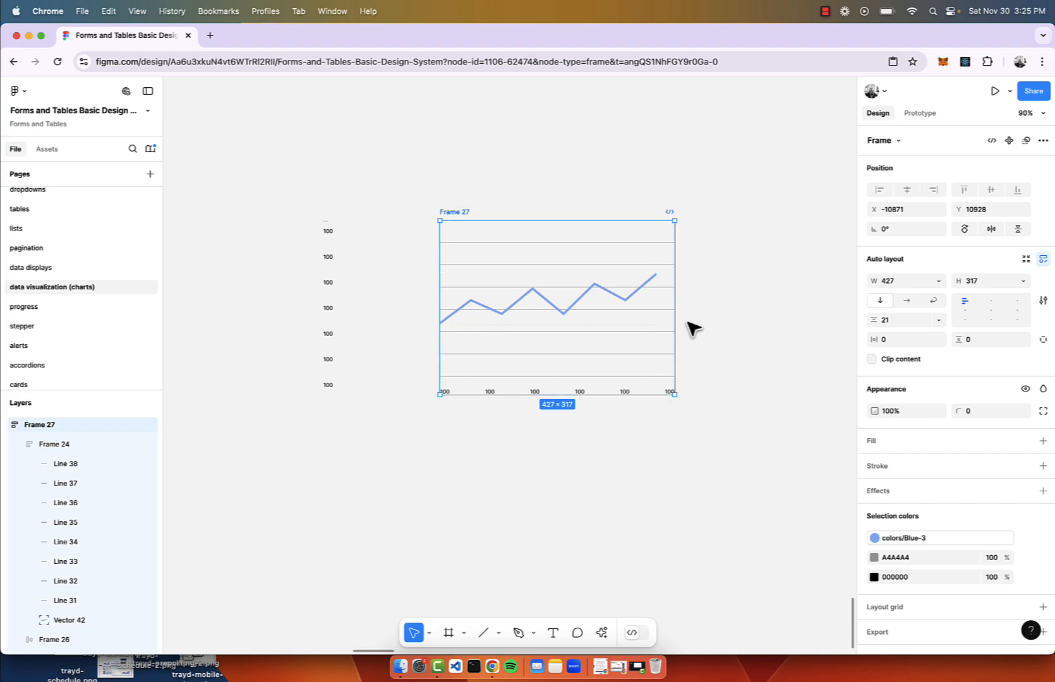
left_click_drag(678, 320, 713, 313)
key("super+z")
Step: Set the blue line's constraints to Left + Right horizontally and Top + Bottom vertically within the grid-line frame
left_click(624, 302)
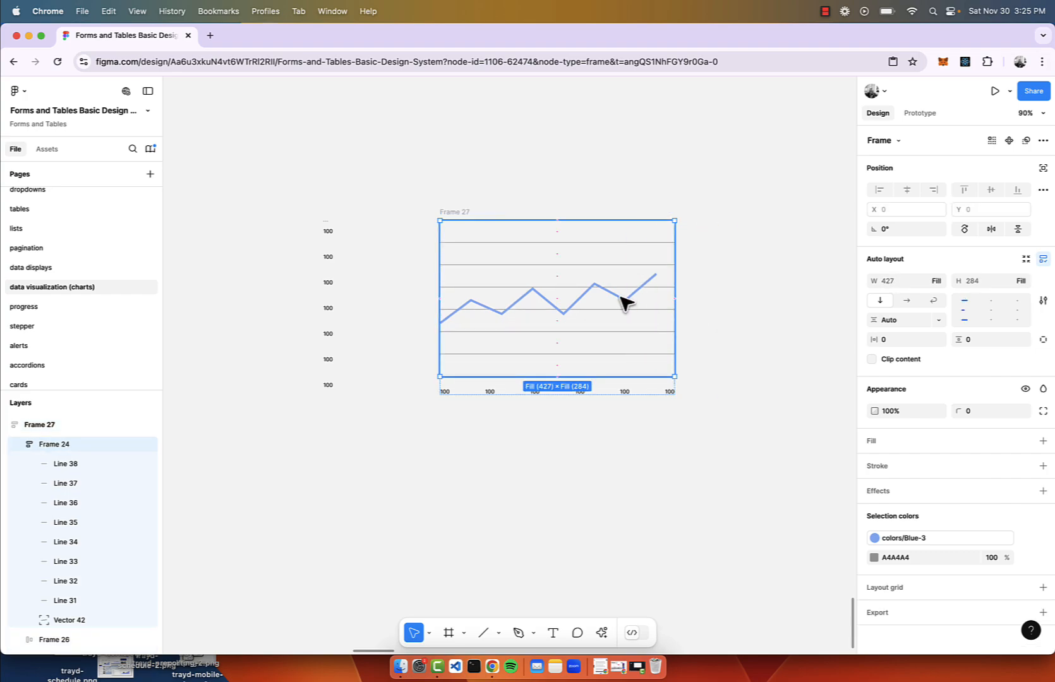
left_click(626, 303)
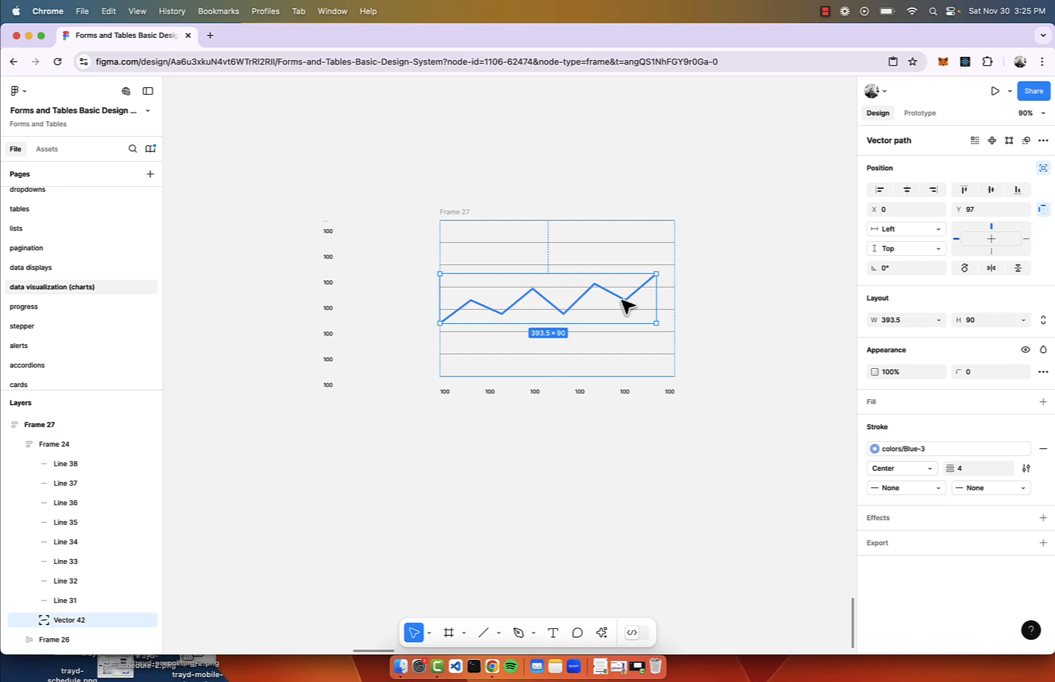
left_click(903, 229)
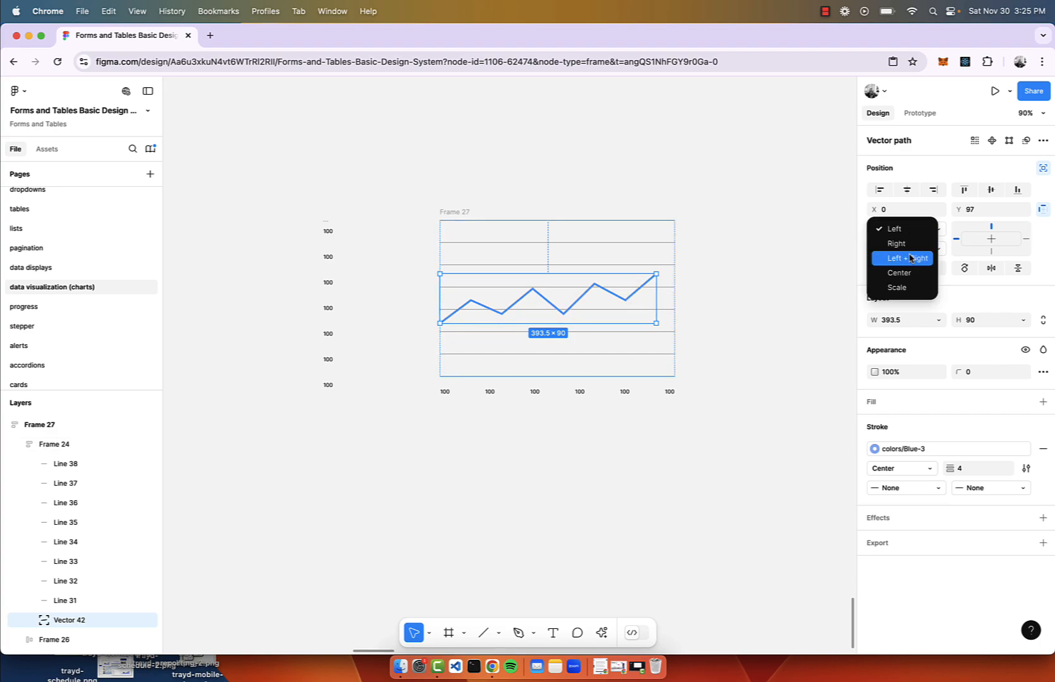
left_click(908, 259)
left_click(909, 249)
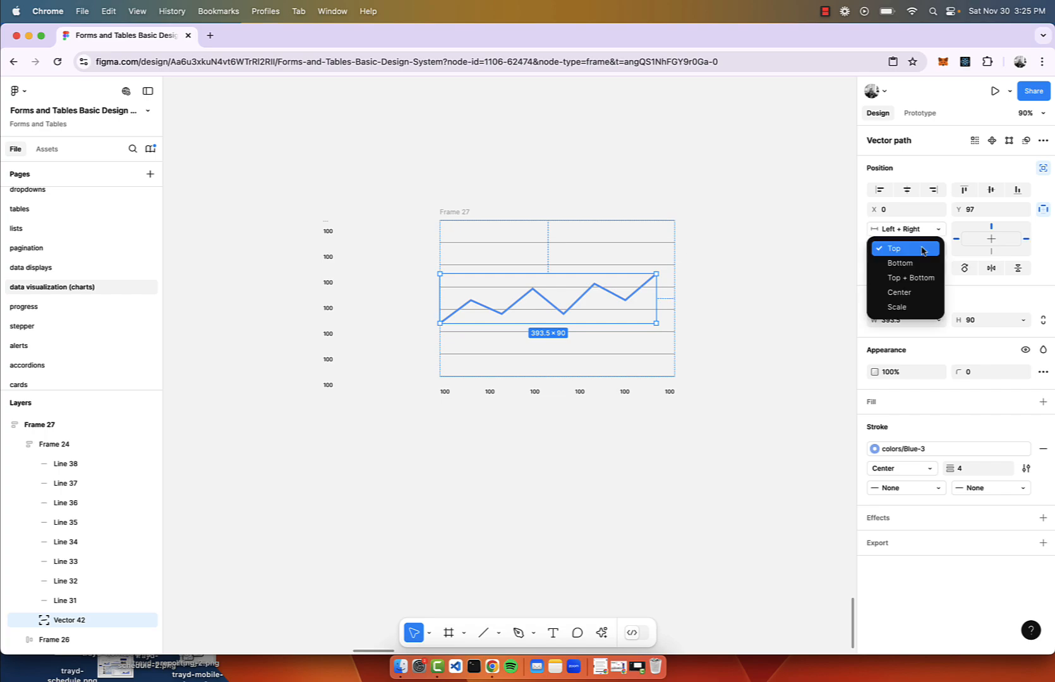
left_click(926, 282)
left_click(513, 169)
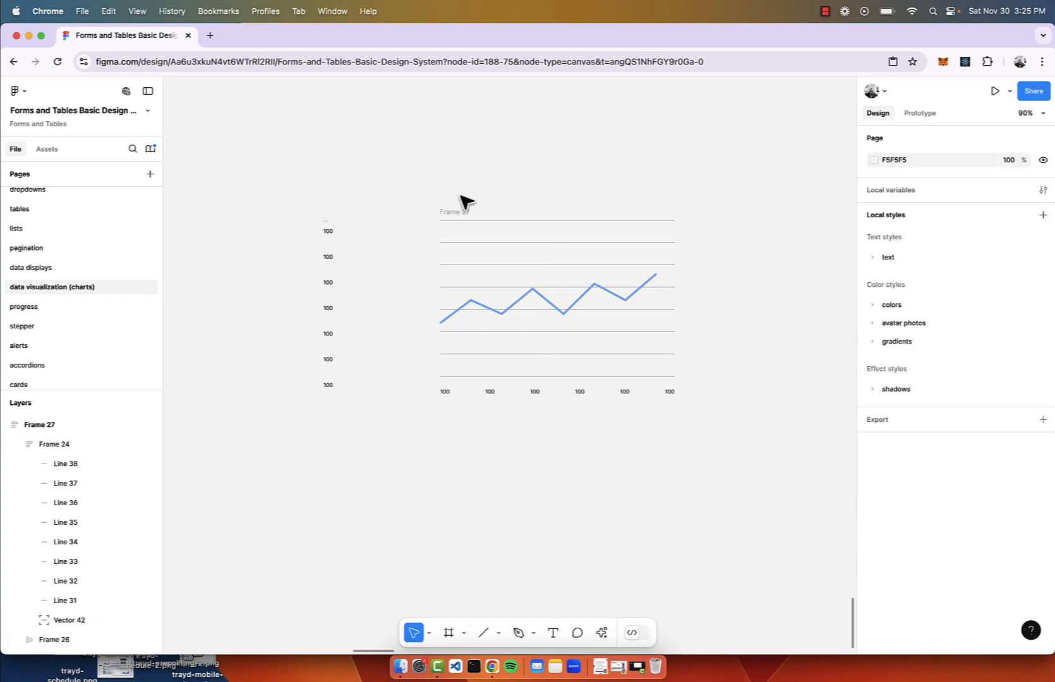
Step: Widen the chart frame to about 502 by its right edge
left_click(455, 213)
left_click_drag(675, 293, 715, 290)
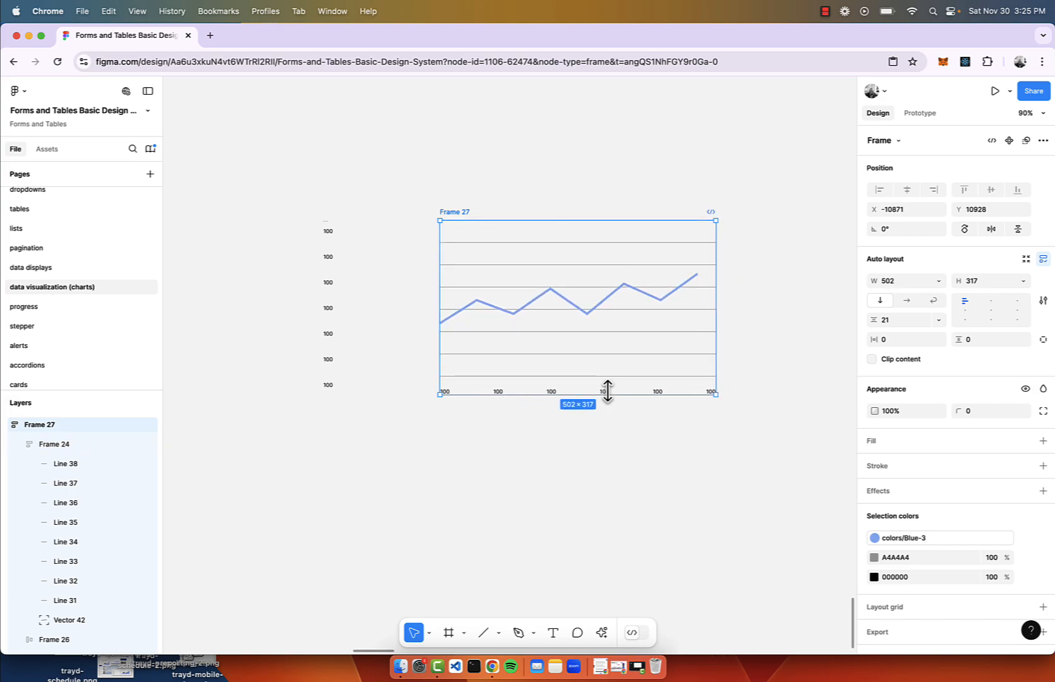
left_click_drag(608, 426, 612, 399)
scroll(718, 193, "up", 5)
left_click(749, 242)
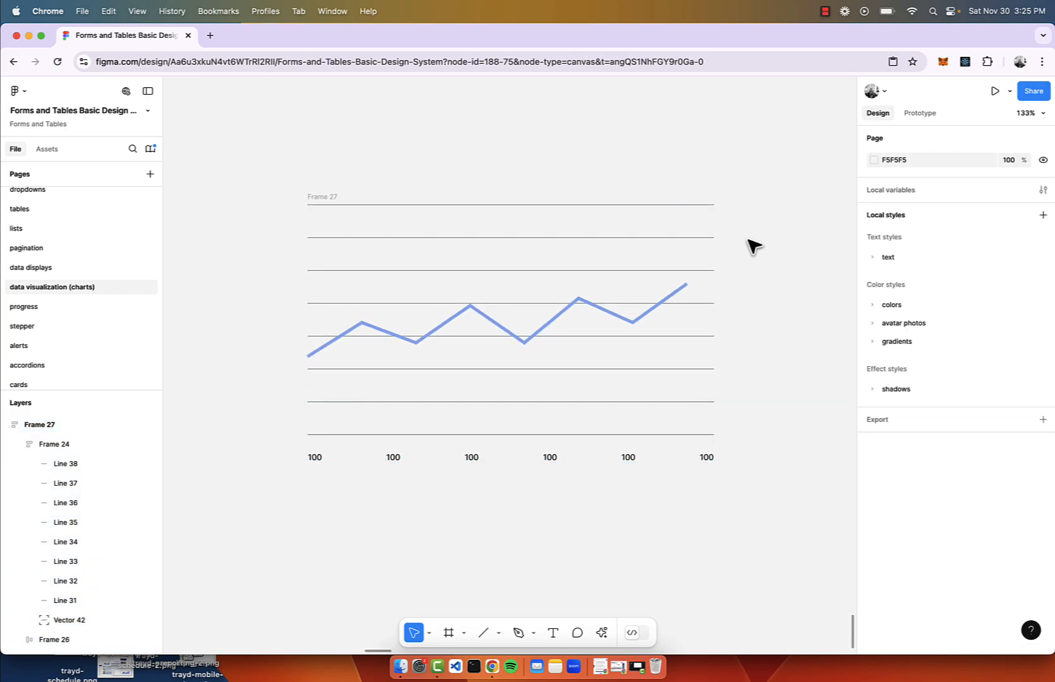
Step: Stretch the blue line to 502 wide so it ends at the grid lines' right end
left_click(673, 298)
scroll(701, 316, "up", 3)
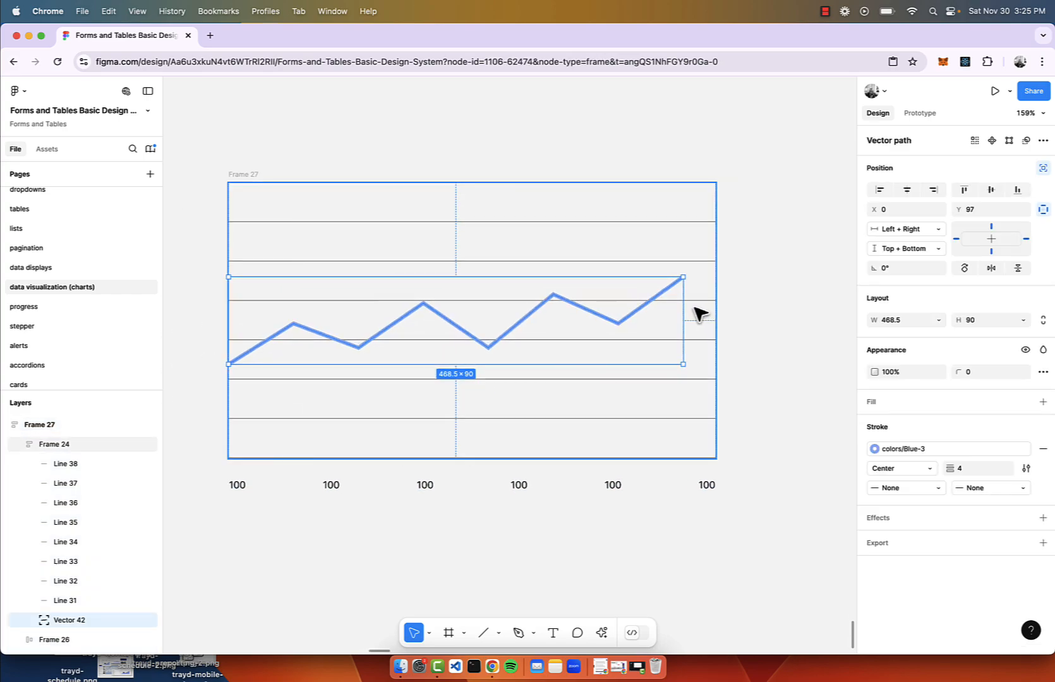
left_click_drag(684, 287, 714, 284)
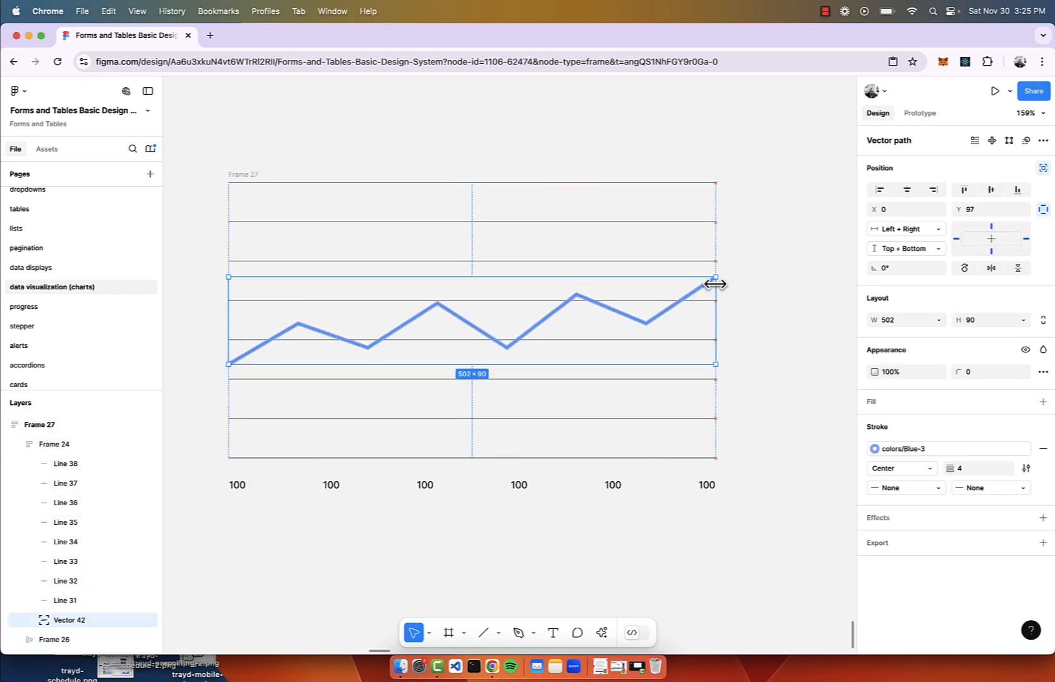
scroll(353, 370, "left", 2)
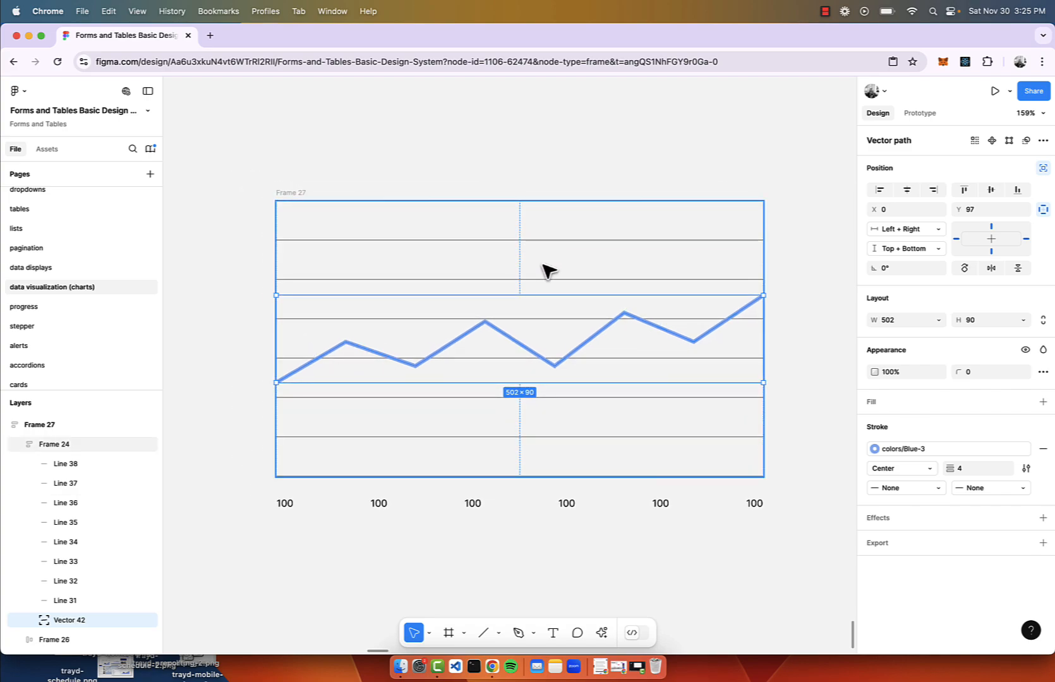
scroll(547, 271, "down", 4)
scroll(547, 271, "left", 3)
left_click(565, 157)
Step: Heighten the chart frame to about 358 by its upper edge
left_click(514, 232)
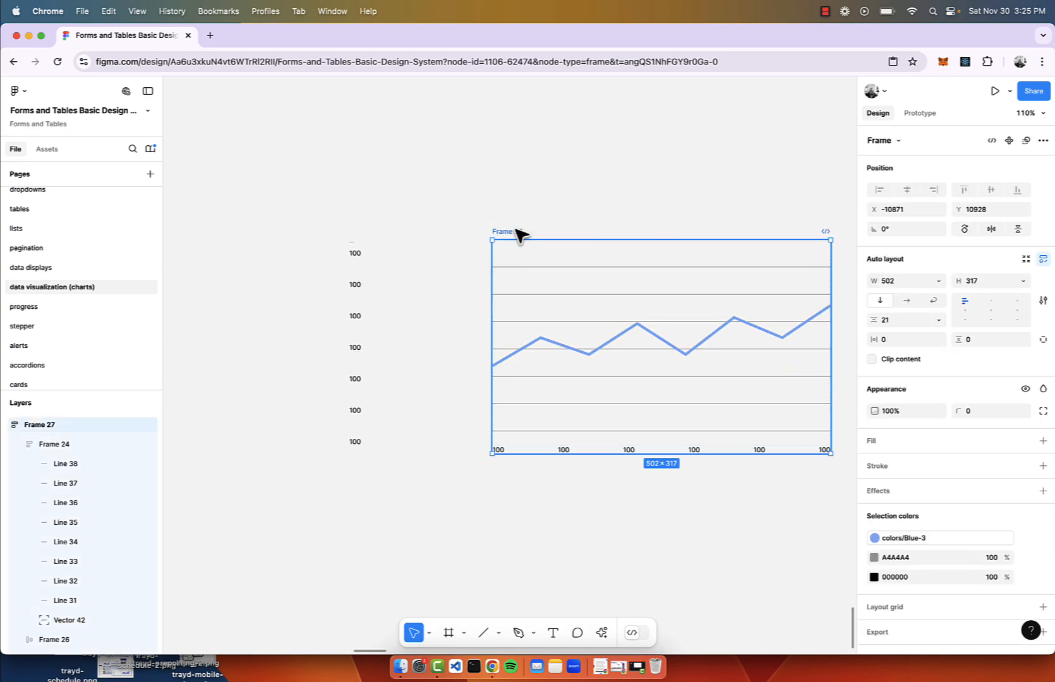
left_click_drag(514, 238, 515, 206)
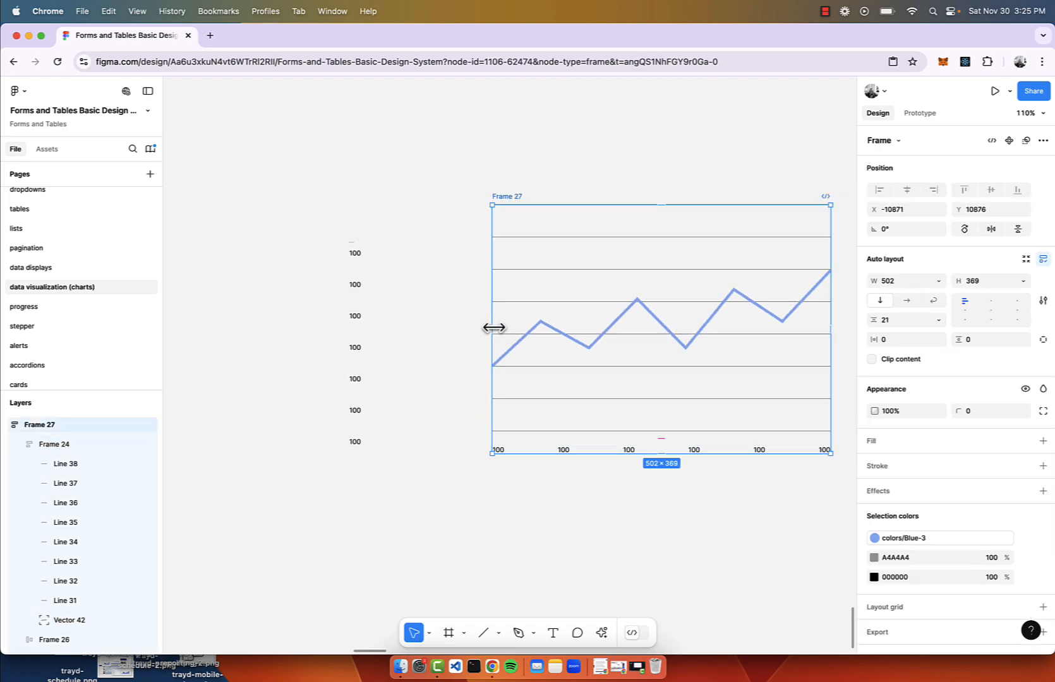
mouse_move(492, 330)
left_mouse_down()
mouse_move(452, 332)
mouse_move(485, 335)
left_mouse_up()
scroll(586, 357, "right", 4)
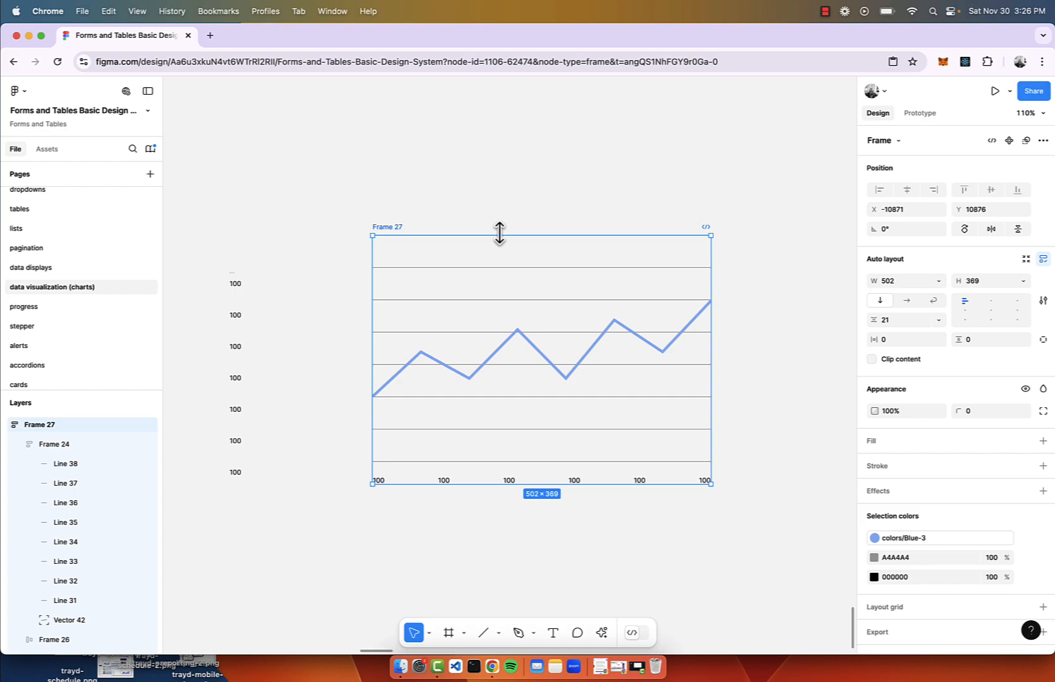
left_click_drag(499, 233, 502, 243)
scroll(579, 373, "left", 2)
scroll(578, 372, "up", 2)
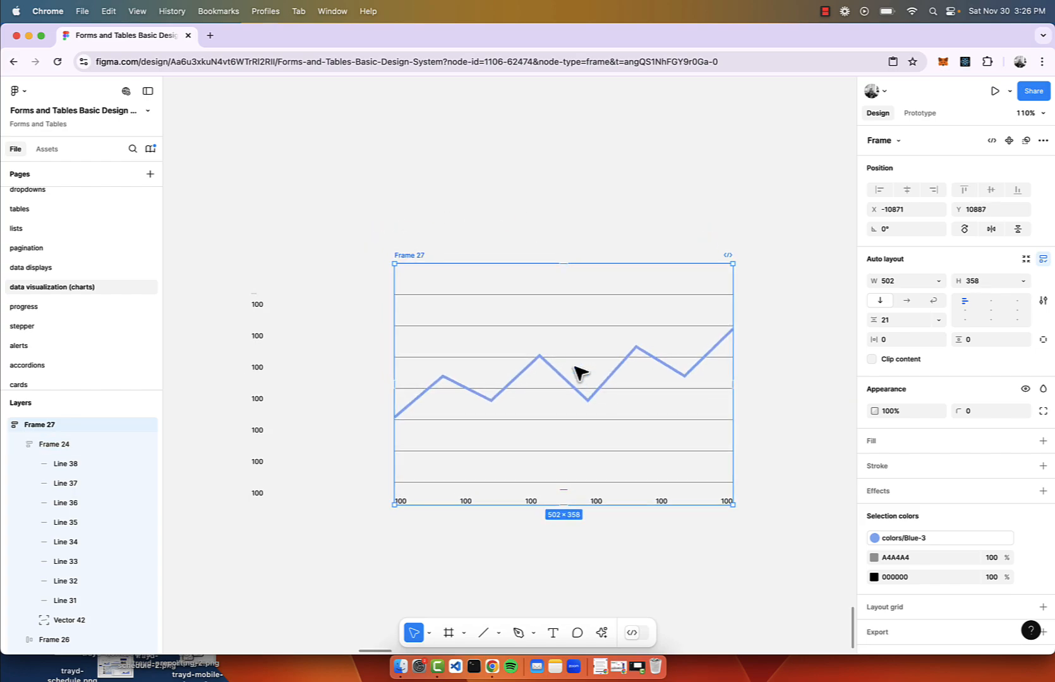
Step: Move the vertical axis labels close to the chart's left side and wrap both frames in a horizontal auto layout frame
left_click_drag(249, 302, 342, 282)
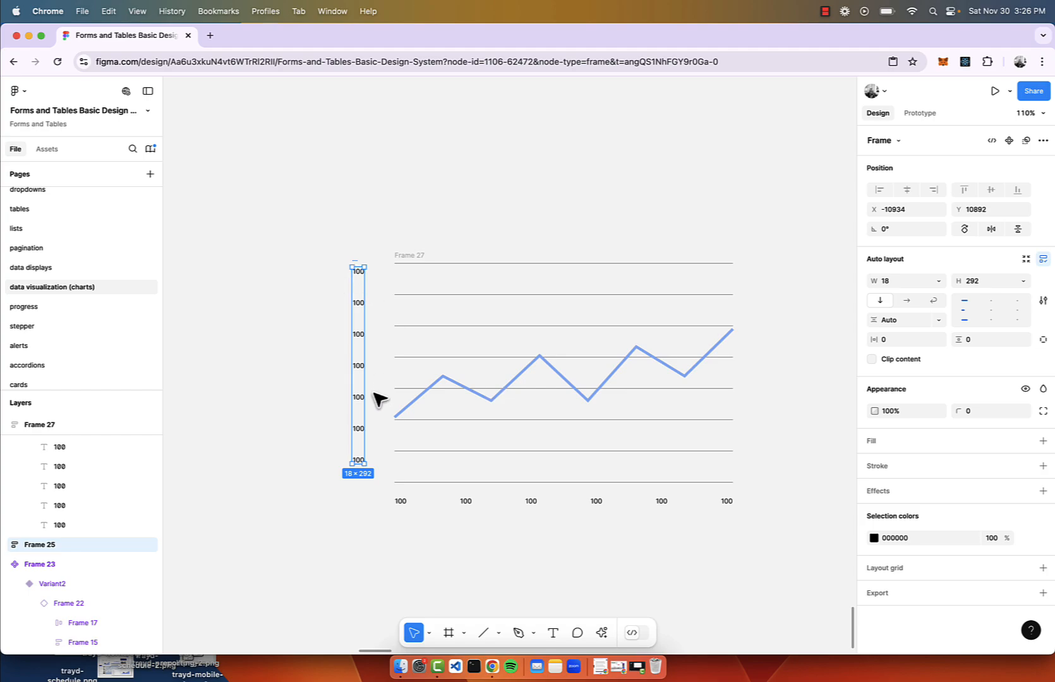
scroll(365, 333, "up", 3)
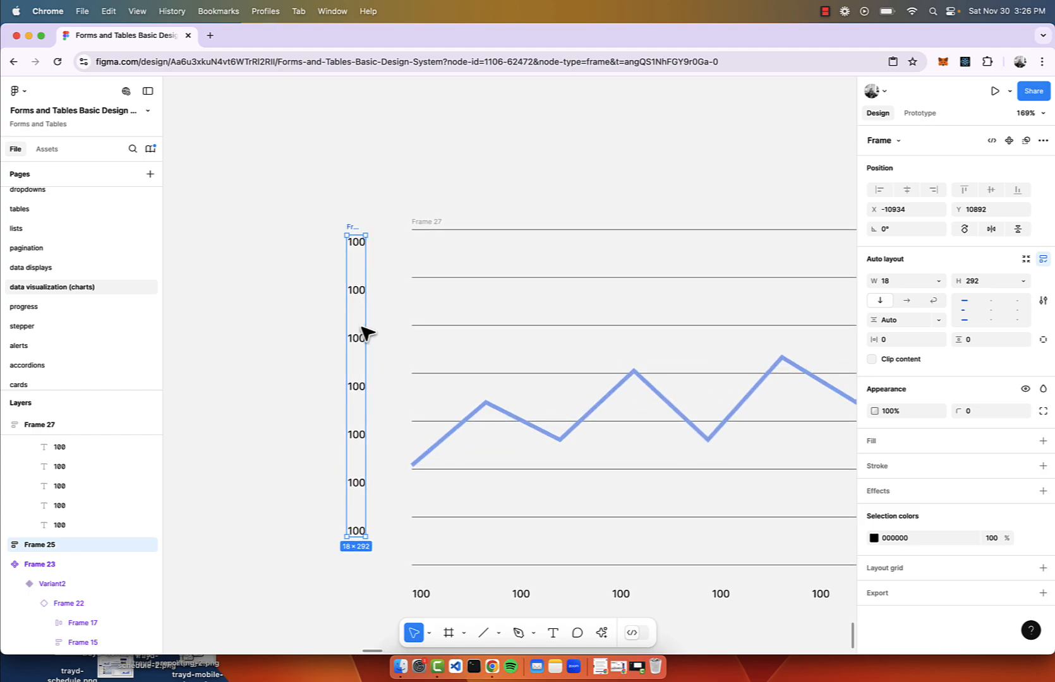
left_click(434, 229, "shift")
scroll(433, 229, "down", 3)
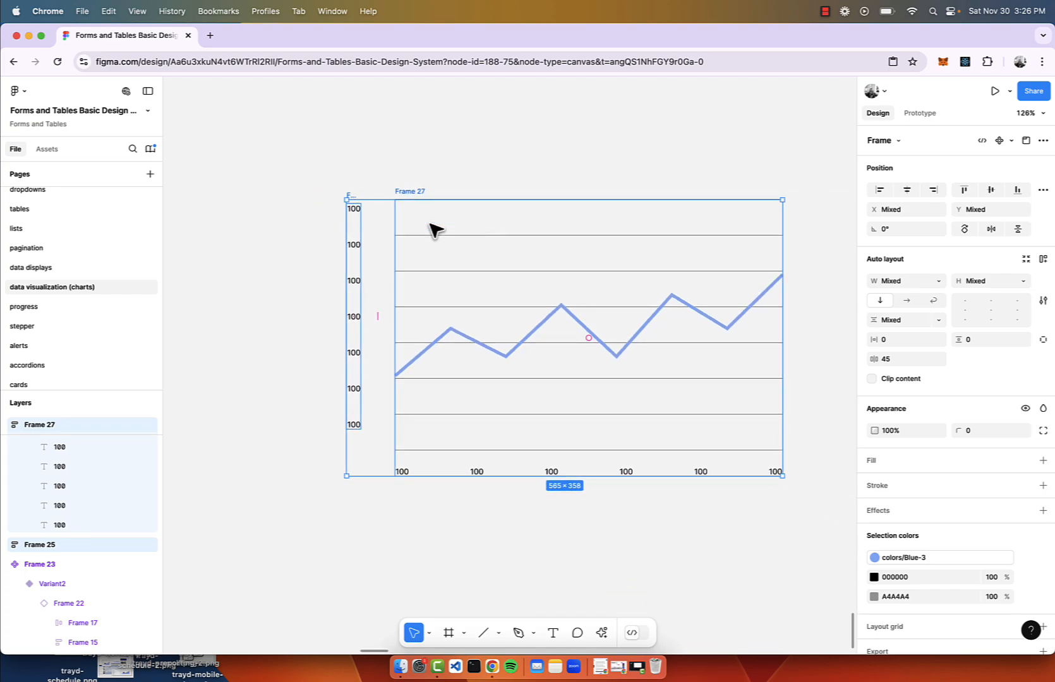
key("shift+a")
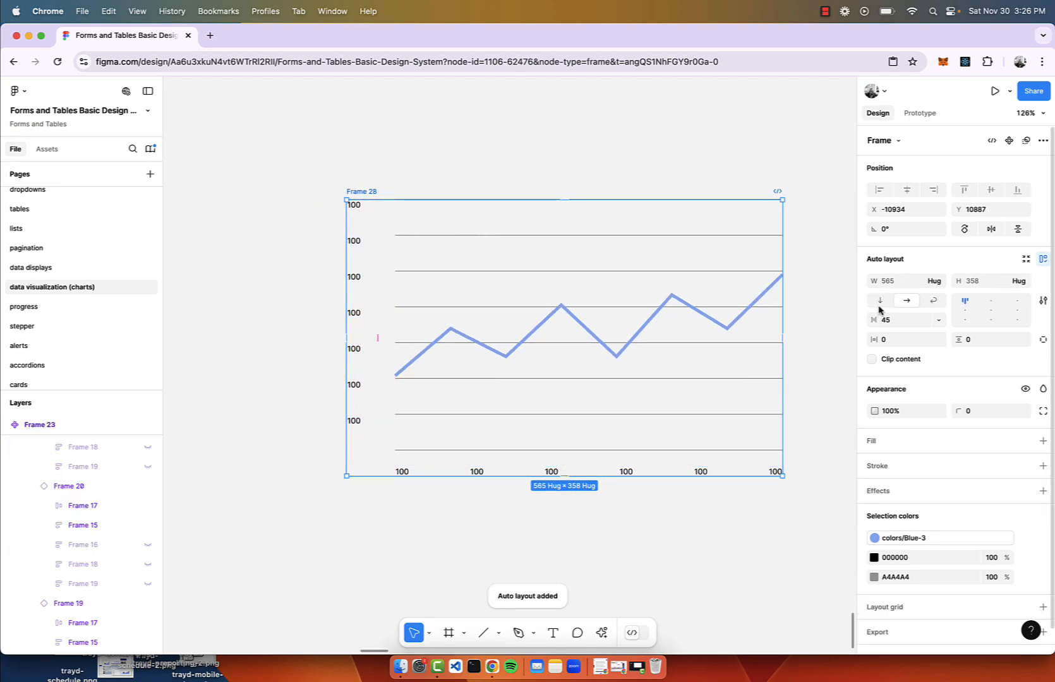
Step: Set the gap between the vertical axis labels and the chart to 8
left_click(893, 322)
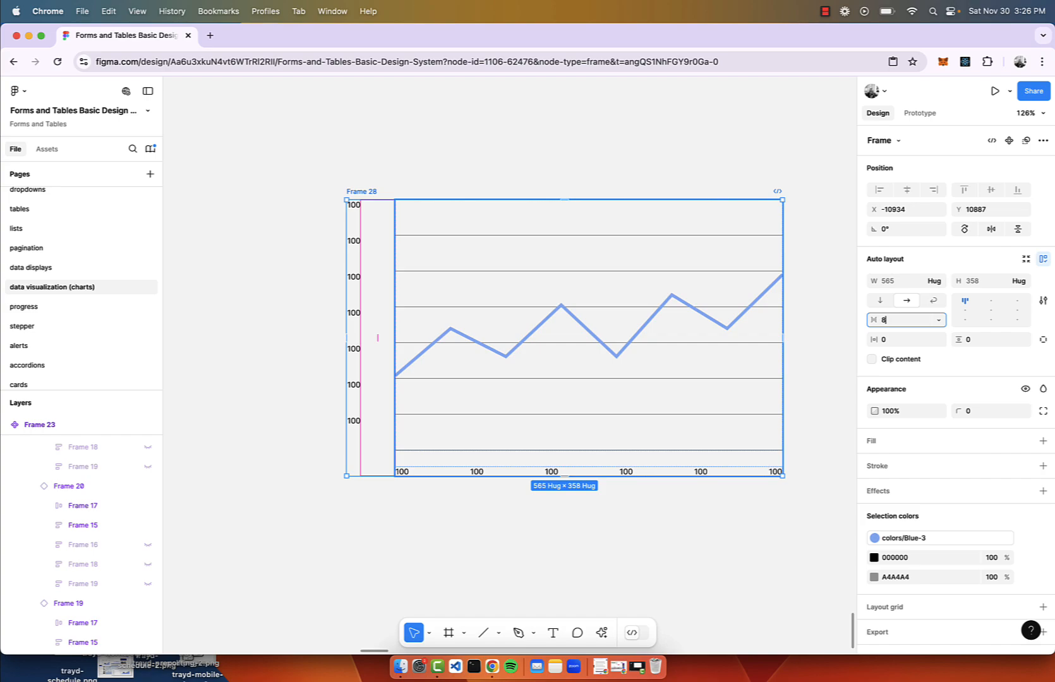
type("8")
key("Return")
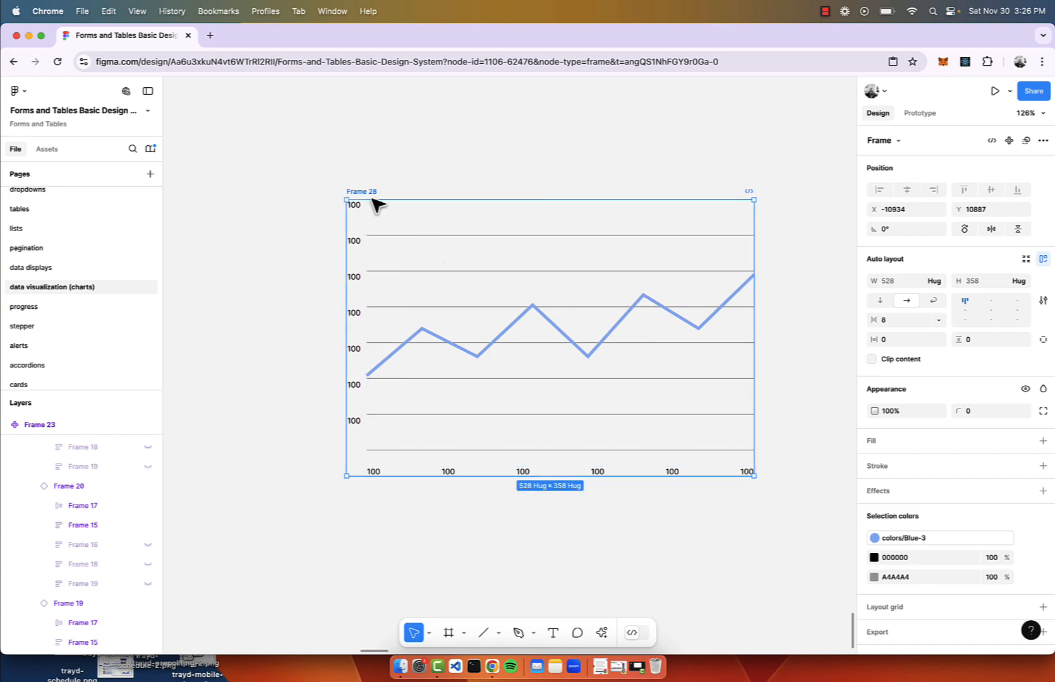
Step: Set the vertical axis label frame's height to Fill container
scroll(413, 377, "up", 5)
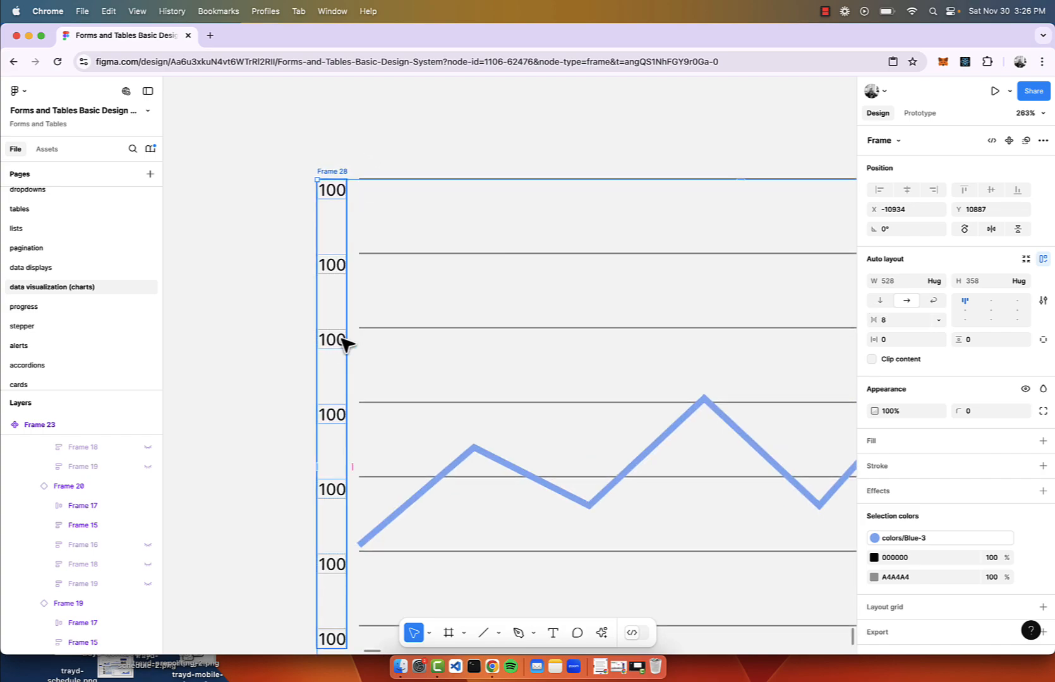
scroll(468, 314, "down", 4)
scroll(474, 309, "down", 5)
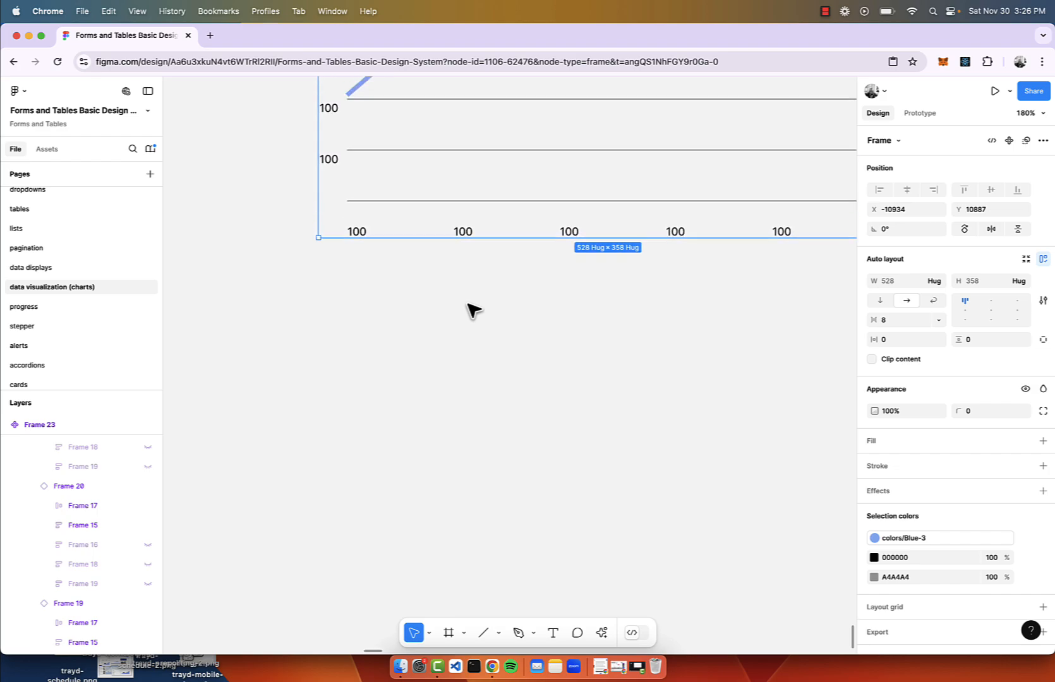
scroll(473, 308, "up", 5)
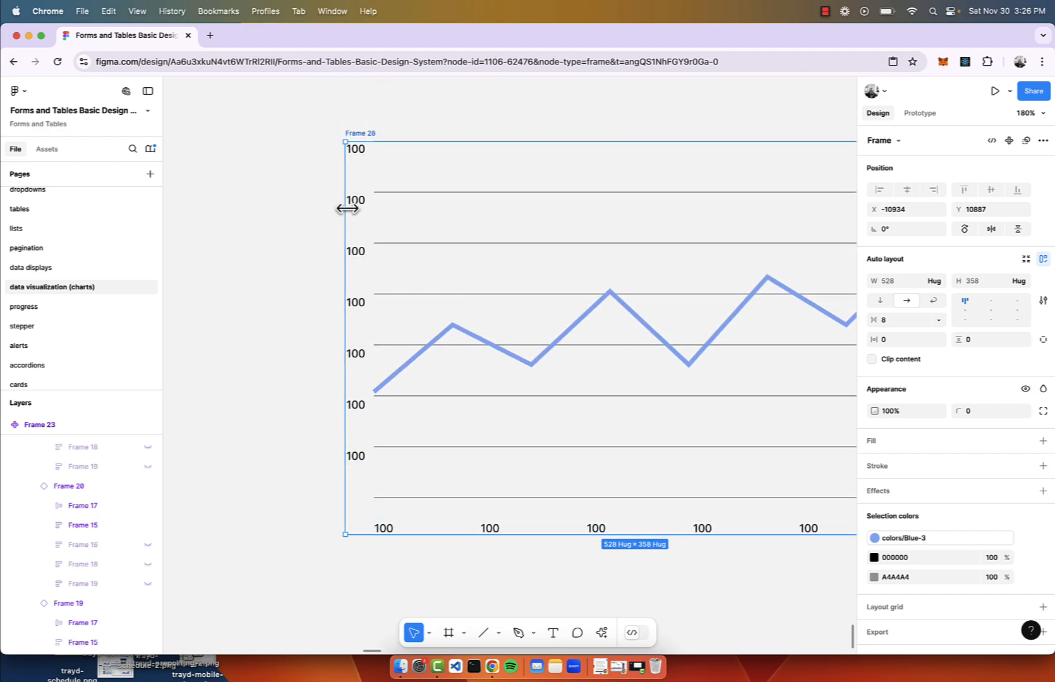
double_click(359, 225)
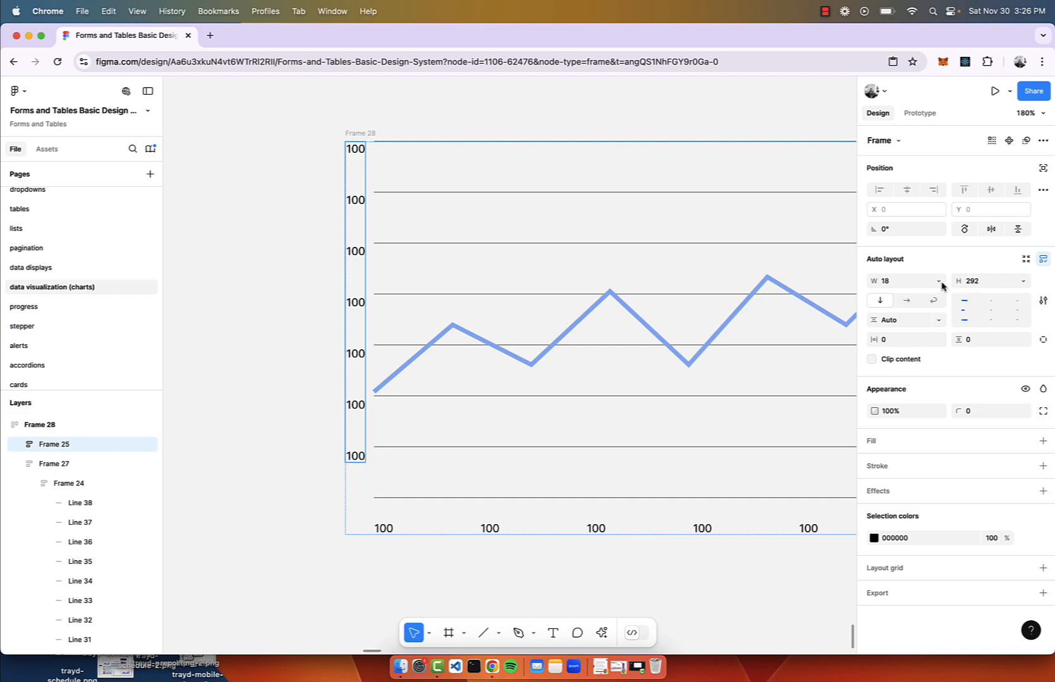
left_click(1023, 281)
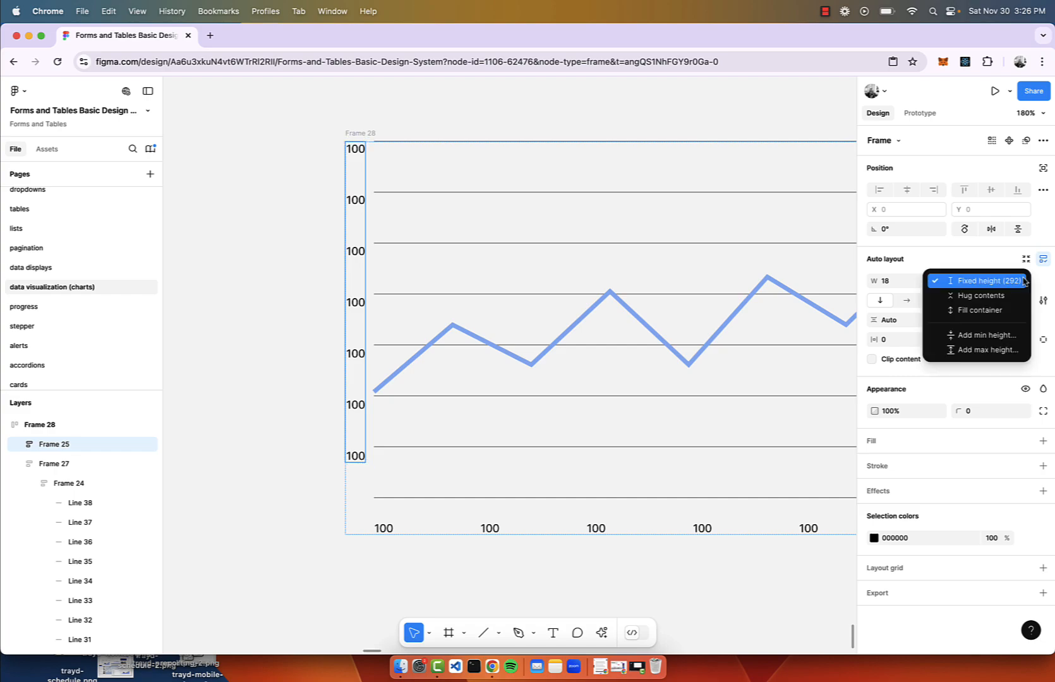
left_click(1008, 316)
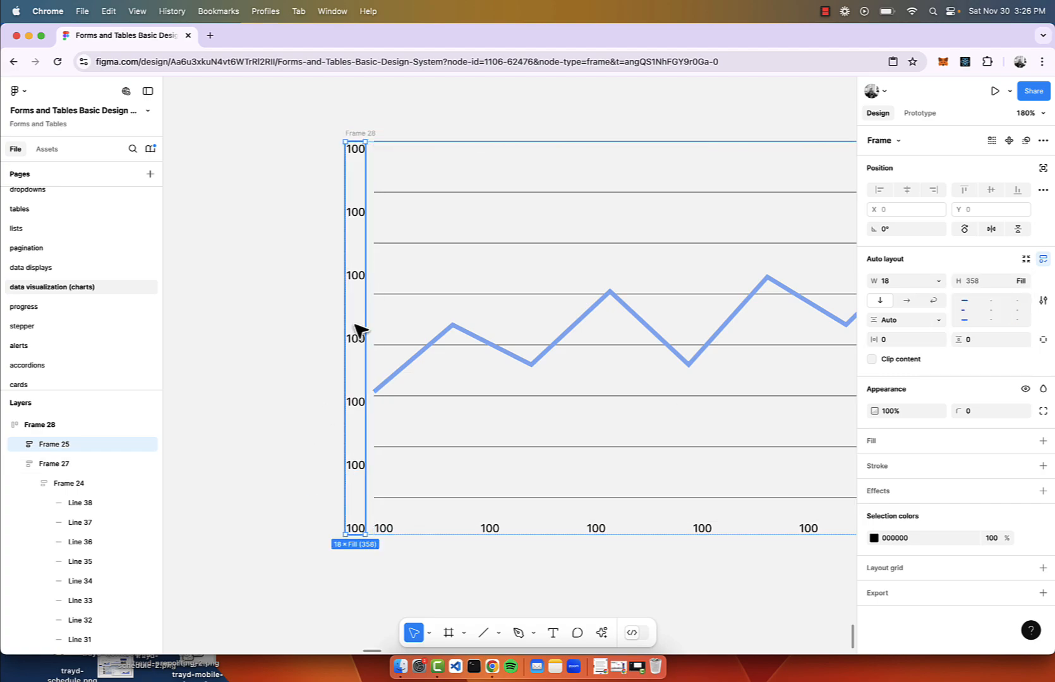
left_click(1042, 341)
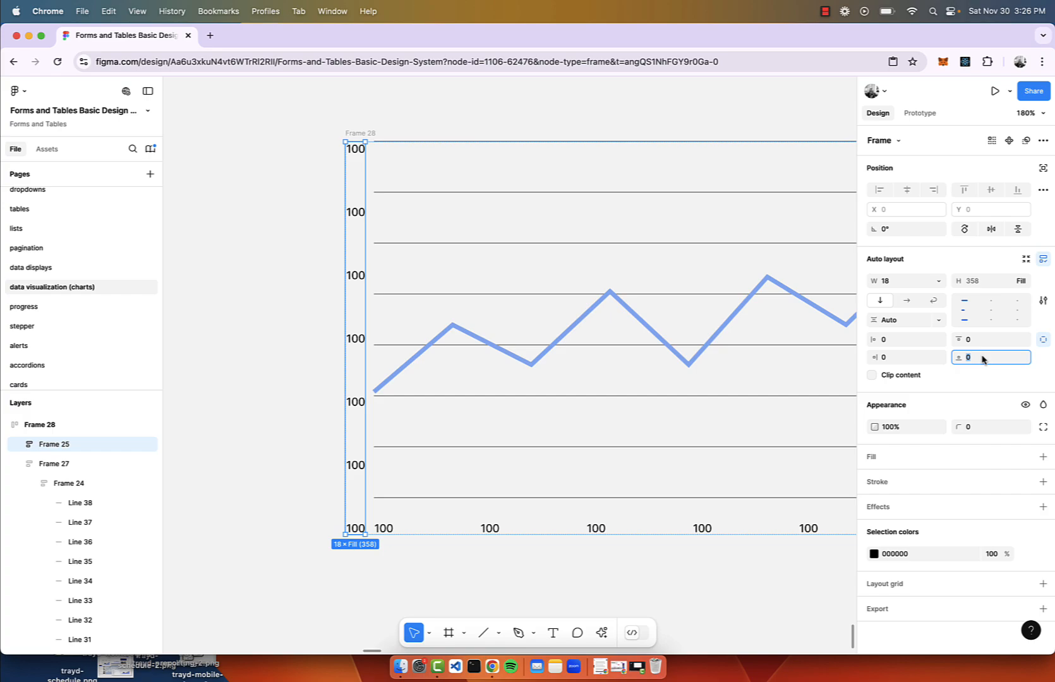
left_click(389, 119)
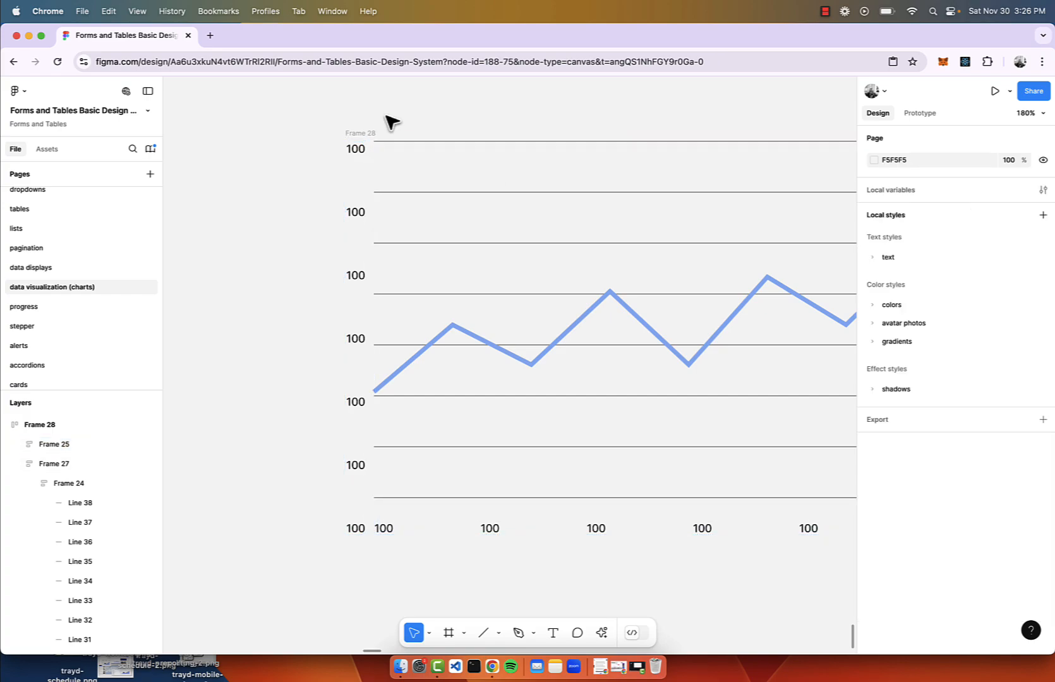
Step: Give the grid-line frame inside the chart a vertical padding of 10
left_click(417, 188)
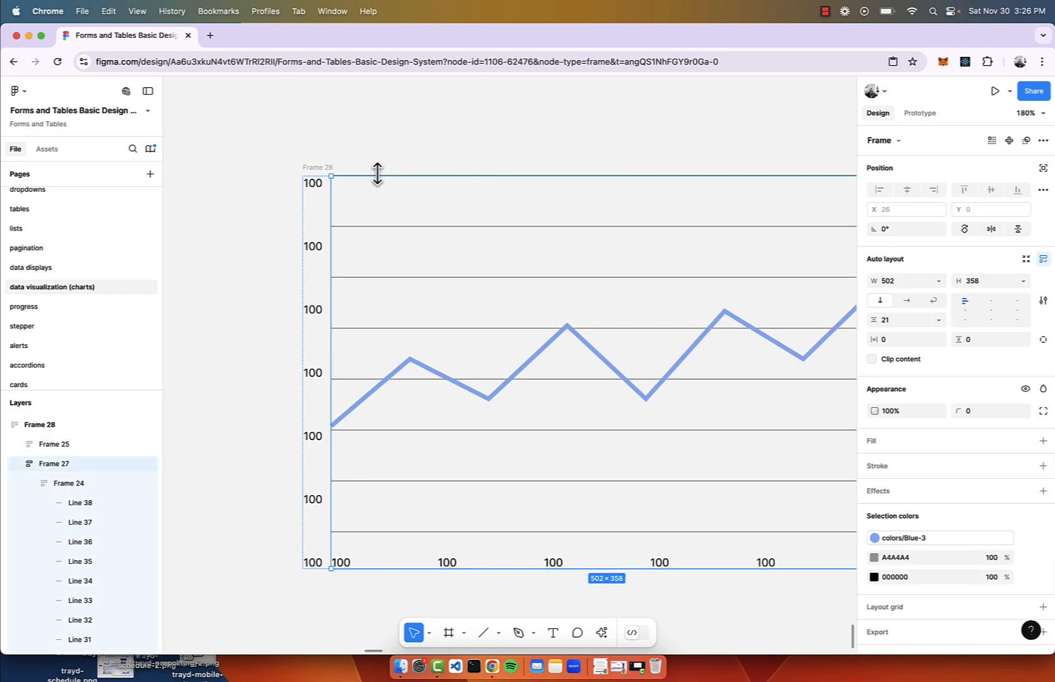
scroll(377, 170, "up", 3)
scroll(382, 280, "down", 3)
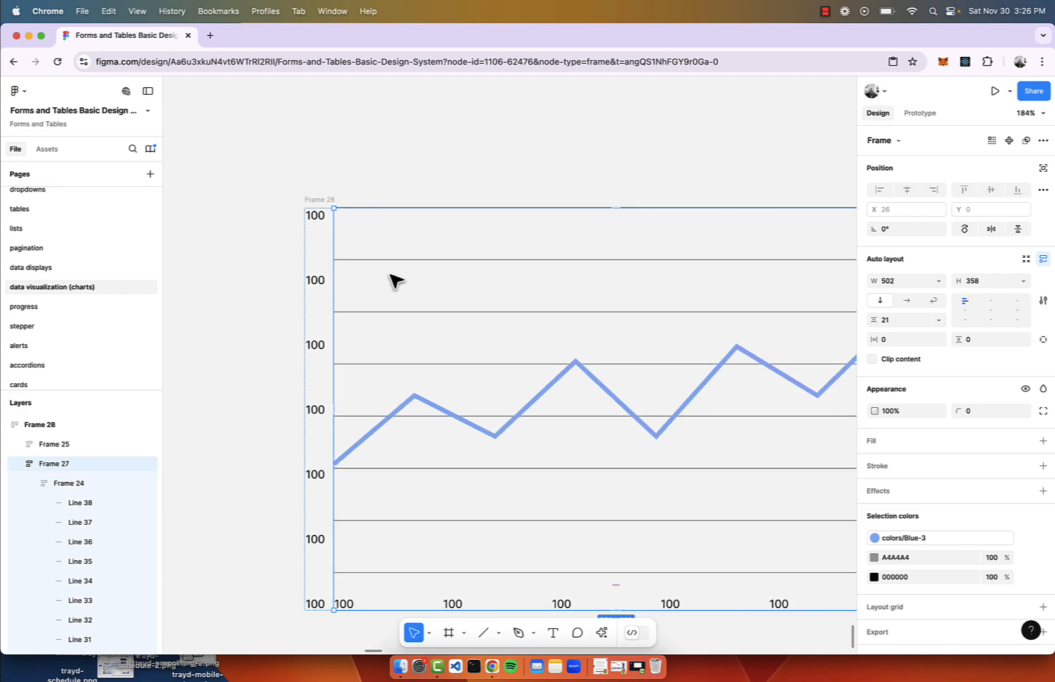
left_click(451, 256)
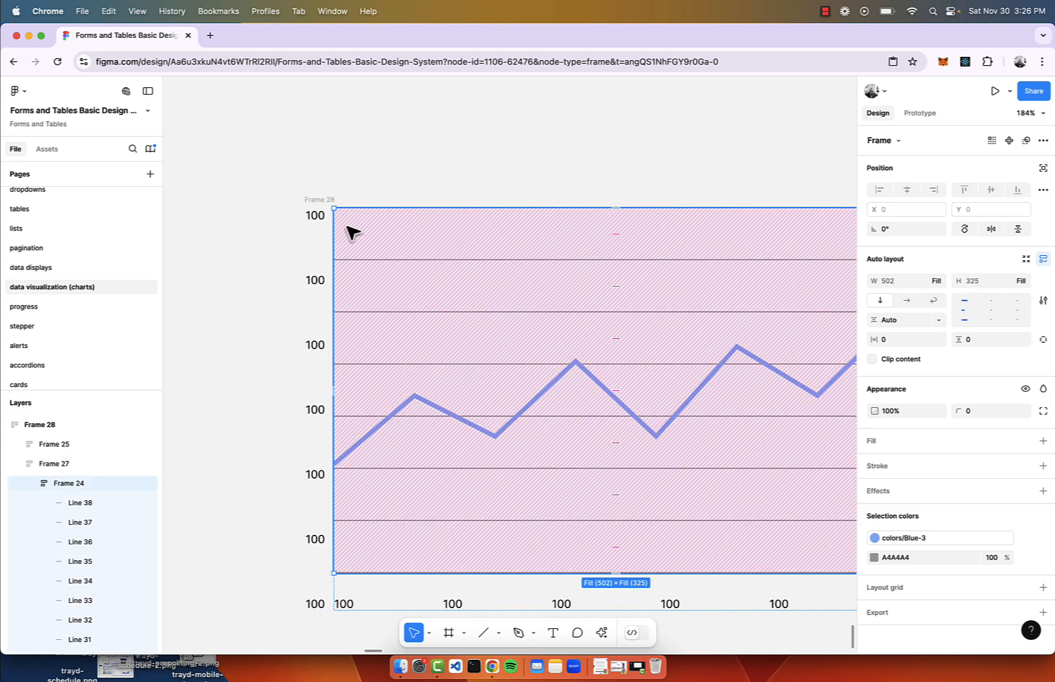
scroll(352, 233, "up", 3)
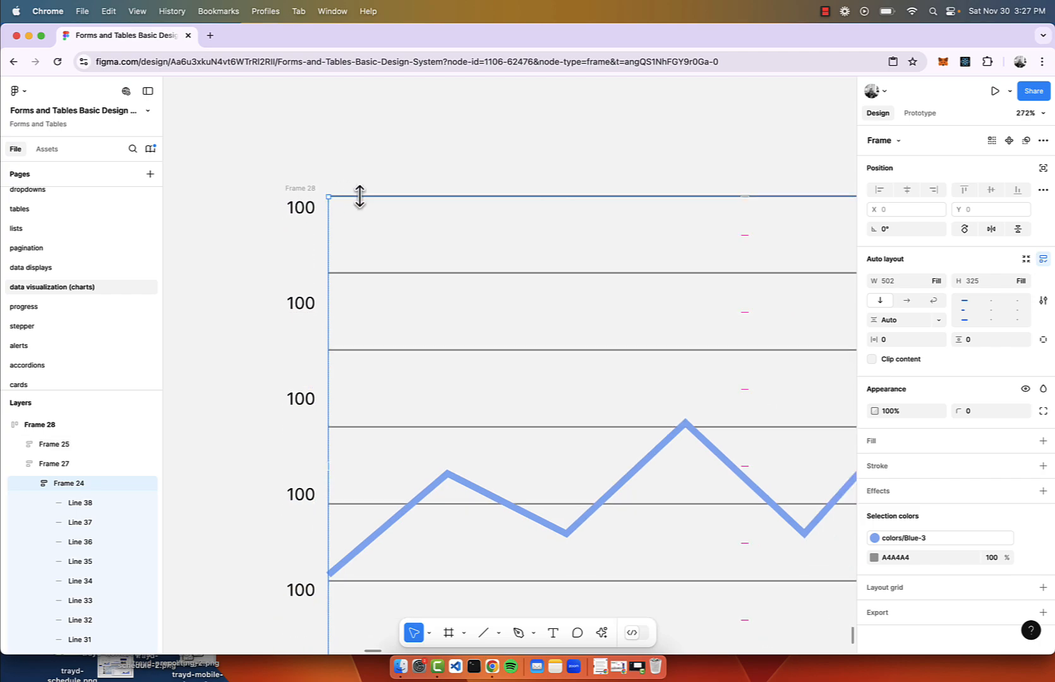
scroll(358, 197, "down", 5)
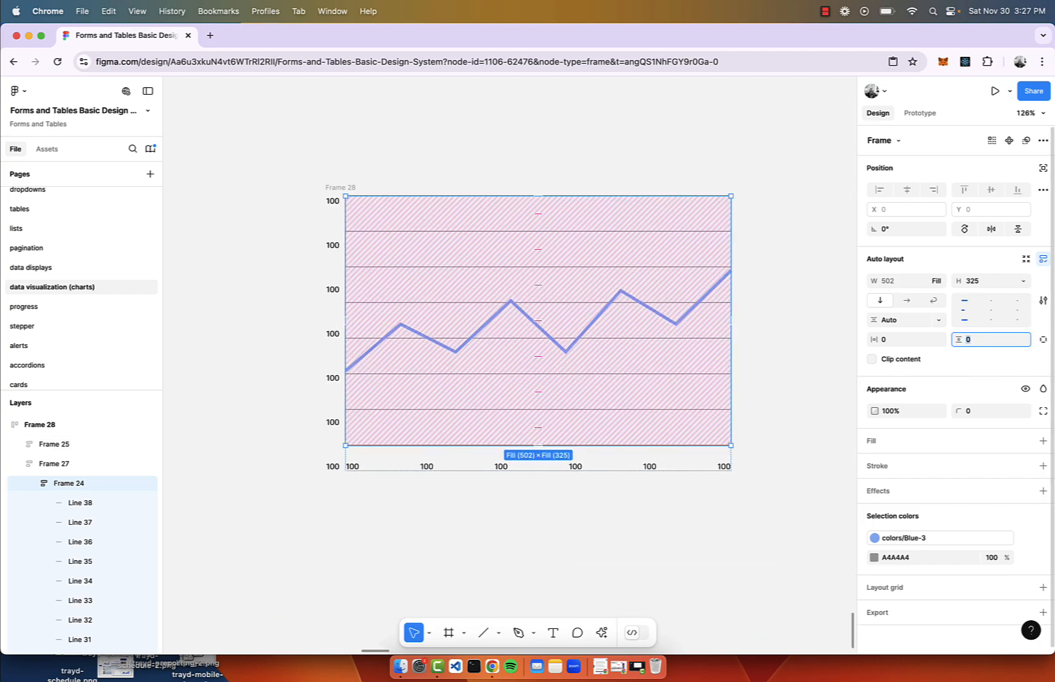
type("10")
key("Return")
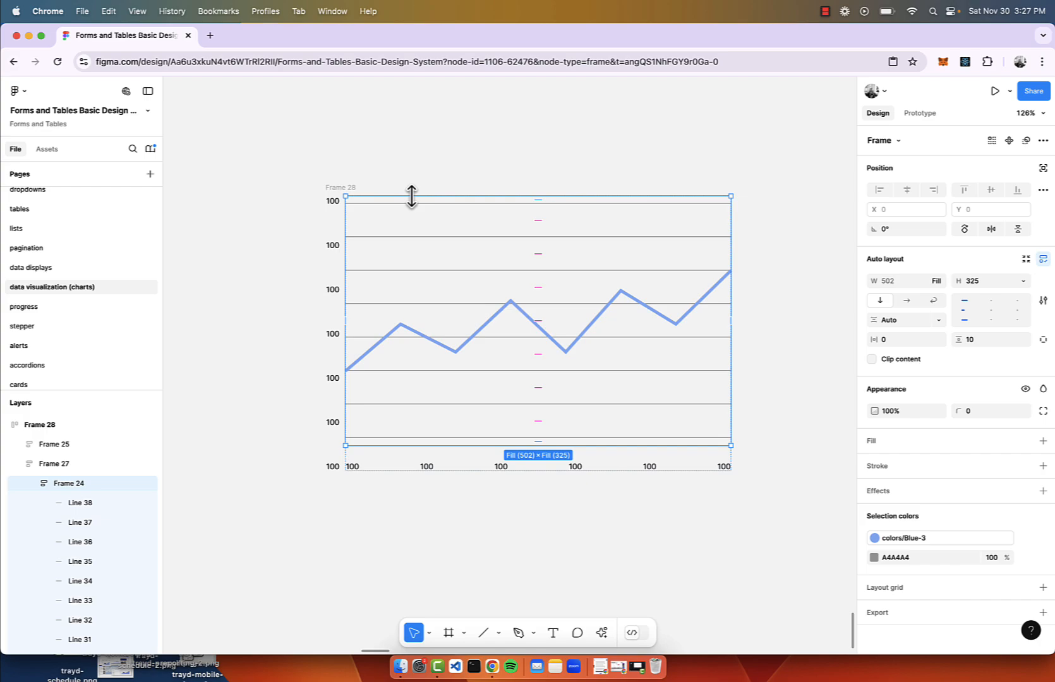
scroll(480, 366, "up", 3)
left_click(450, 575)
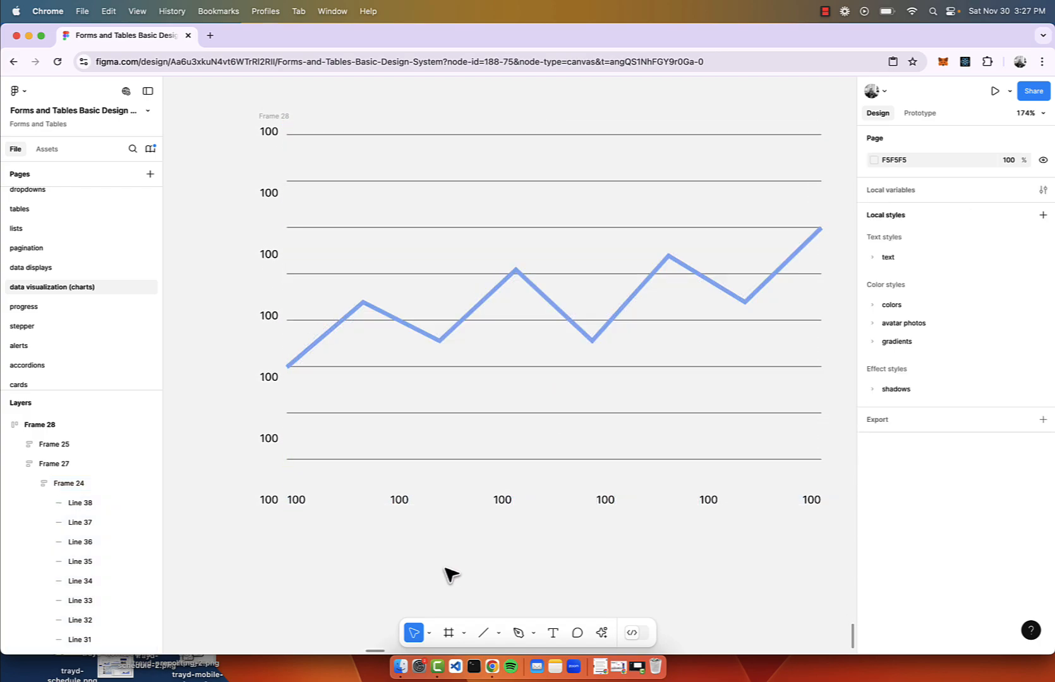
Step: Set the gap between the grid lines and the horizontal axis labels to 8
left_click(426, 489)
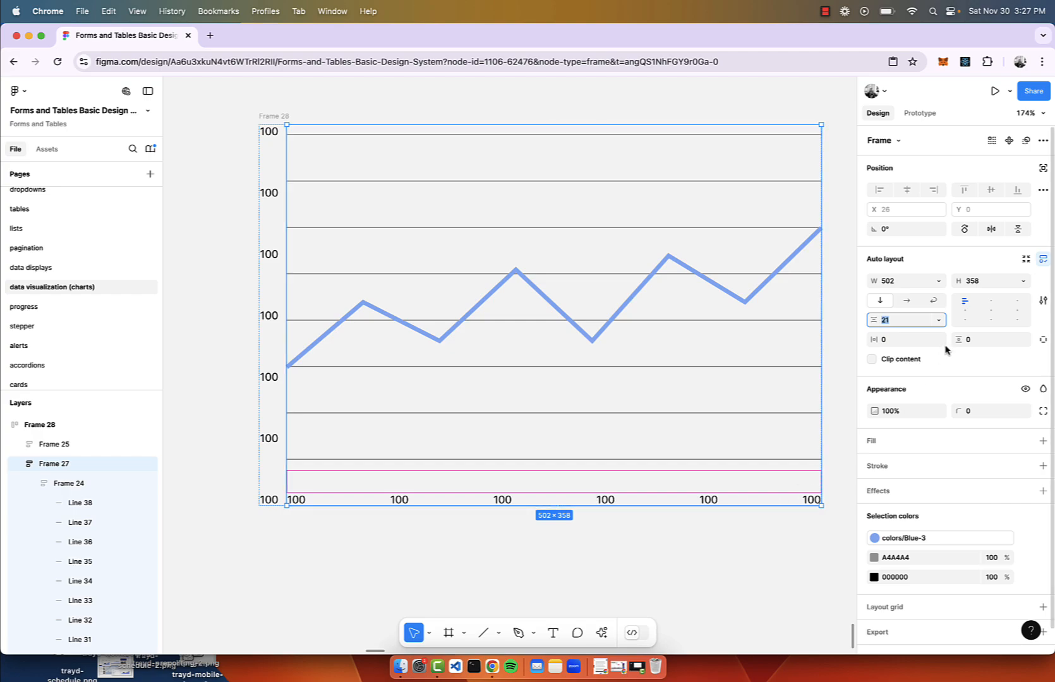
type("8")
key("Return")
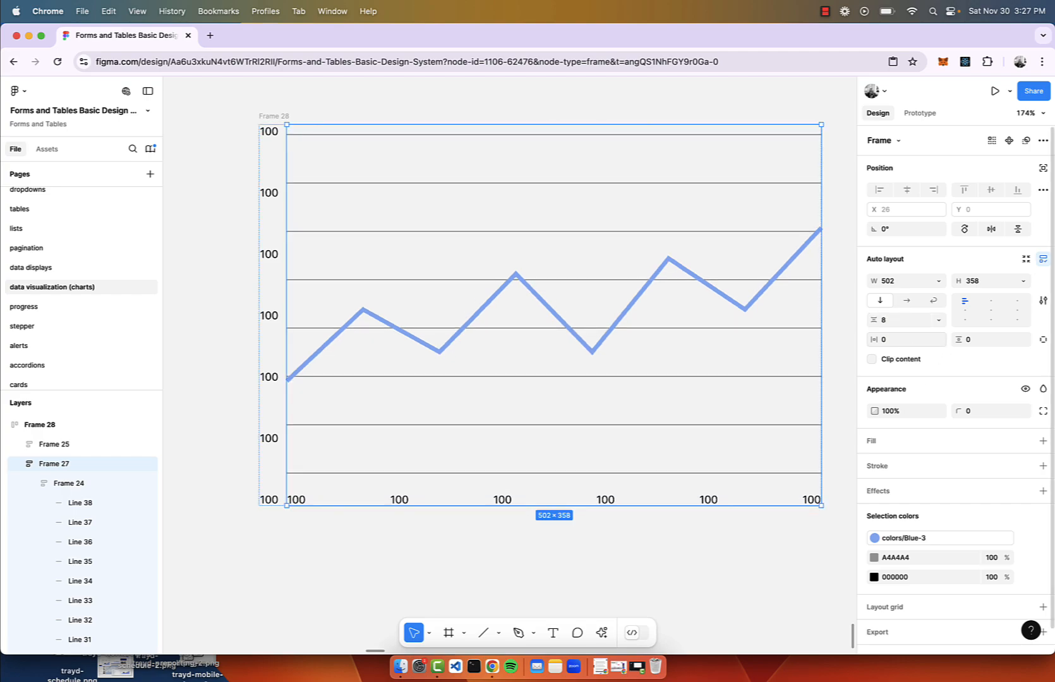
Step: Give the vertical axis label frame a top padding of 3 to align its first label with the top grid line
scroll(379, 334, "left", 5)
scroll(379, 335, "up", 2)
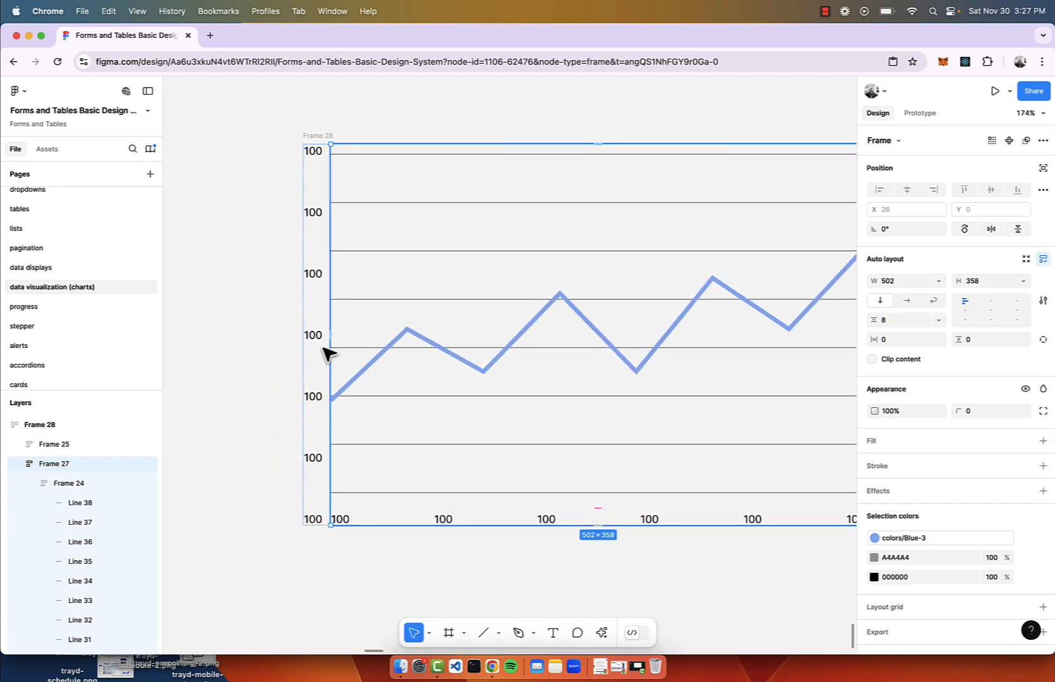
left_click(313, 429)
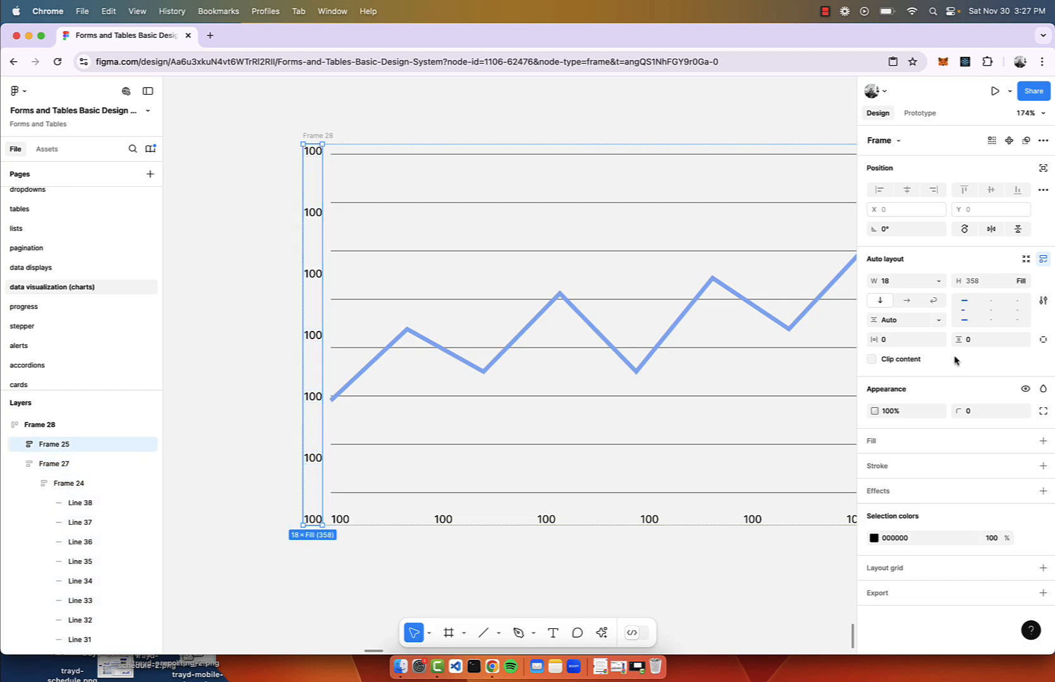
left_click(1044, 341)
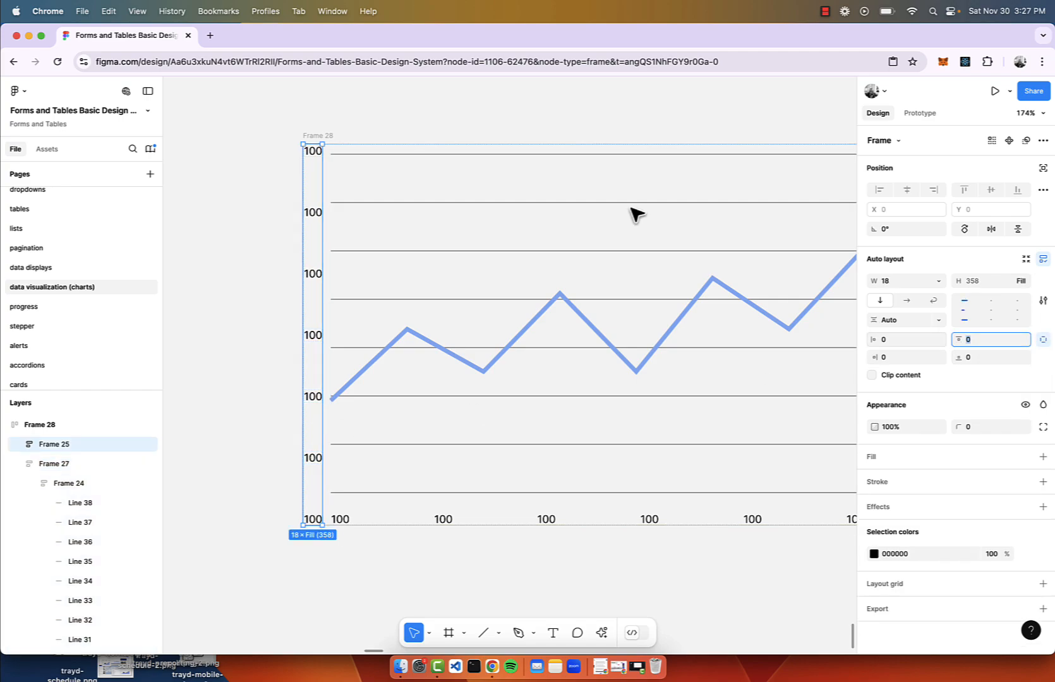
scroll(328, 149, "up", 5)
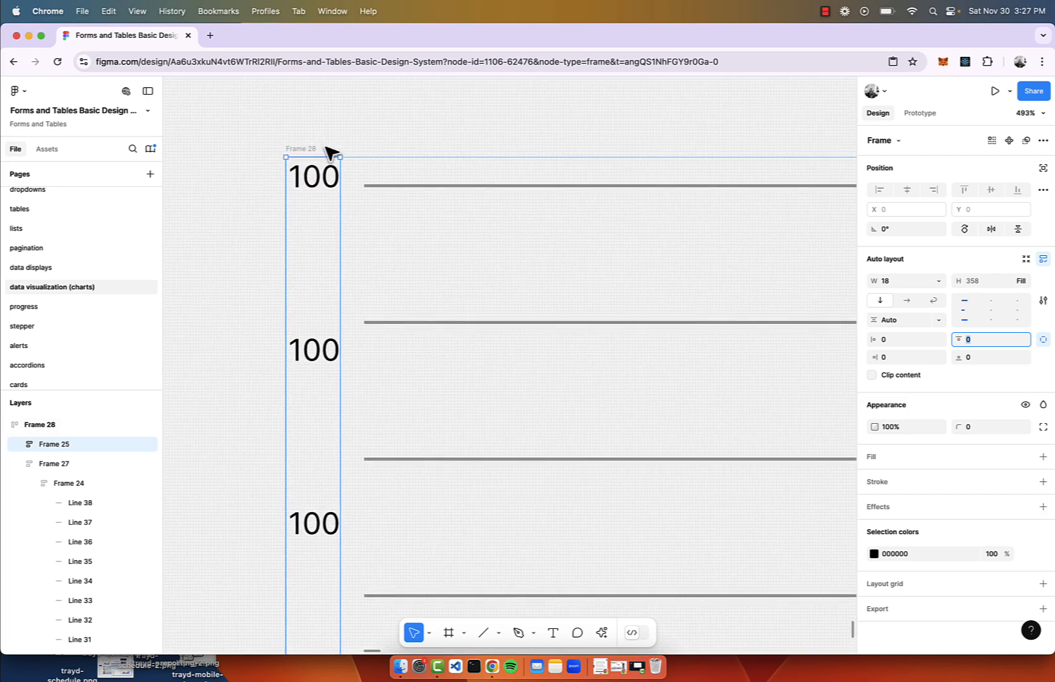
key("Up")
key("Up")
key("Up")
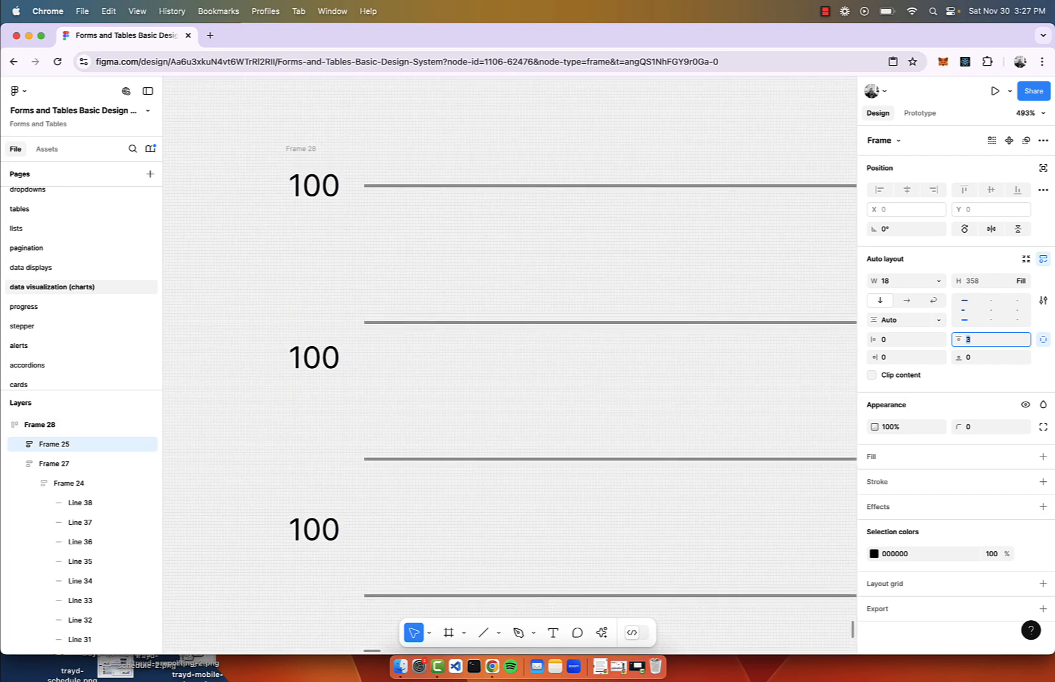
Step: Give the vertical axis label frame a bottom padding of 24 to align its last label with the lowest grid line
scroll(325, 143, "down", 5)
scroll(326, 143, "down", 1)
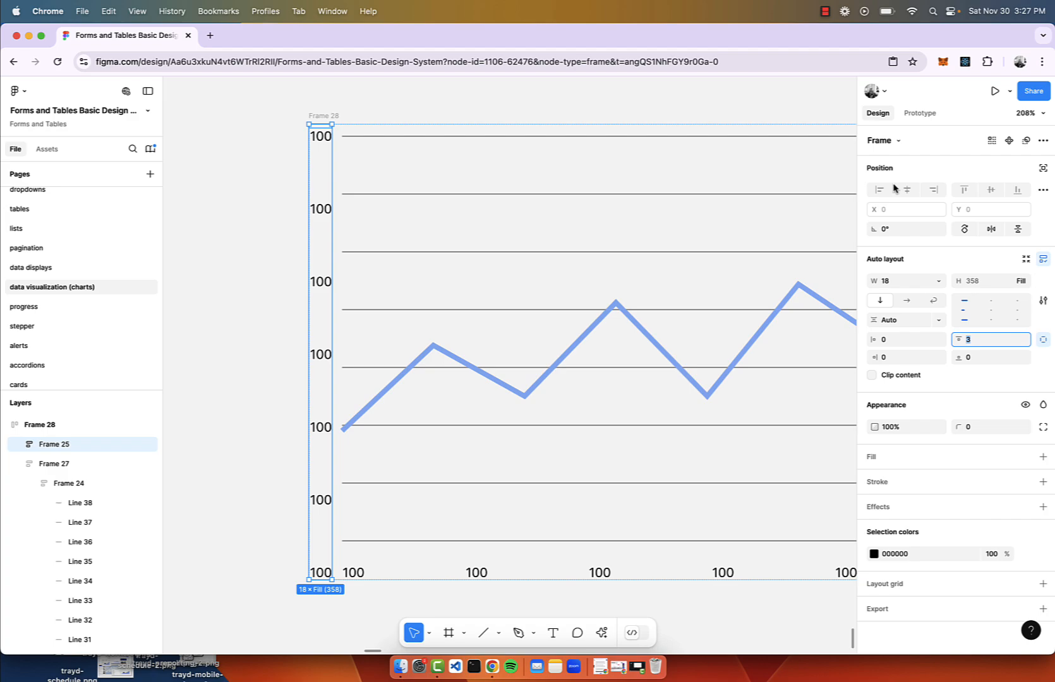
left_click(980, 360)
key("Up")
key("Up")
key("Up")
key("Up")
key("Up")
key("Up")
key("Up")
key("Up")
key("Up")
key("Up")
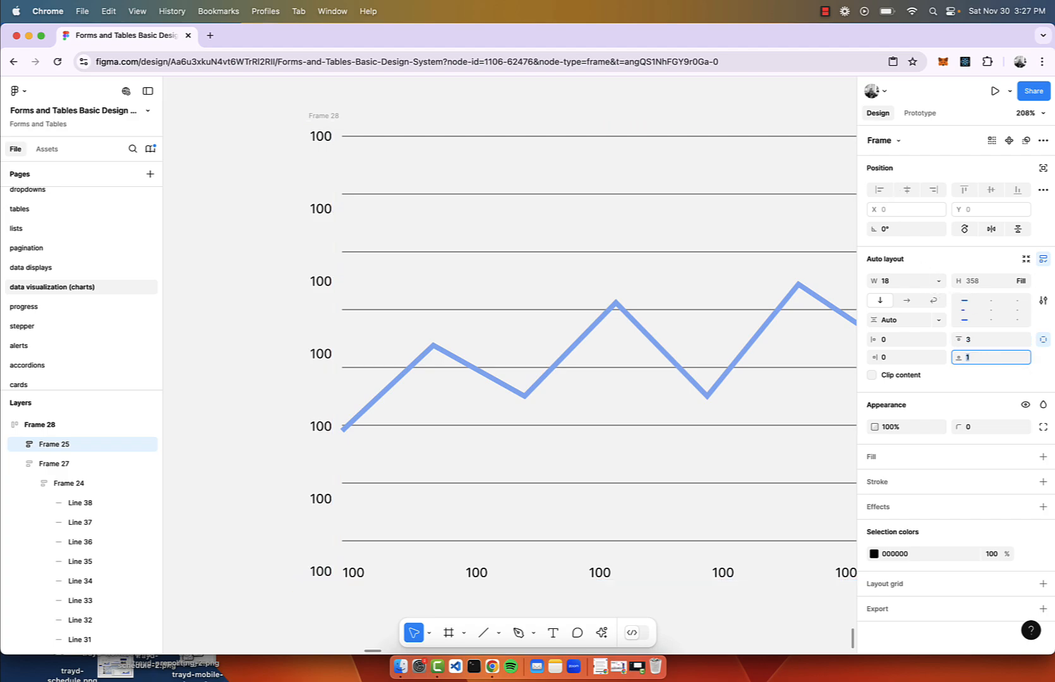
key("Up")
key("Up")
key("Up")
key("Up")
key("Up")
key("Up")
key("Up")
key("Up")
key("Up")
key("Up")
key("Up")
key("Up")
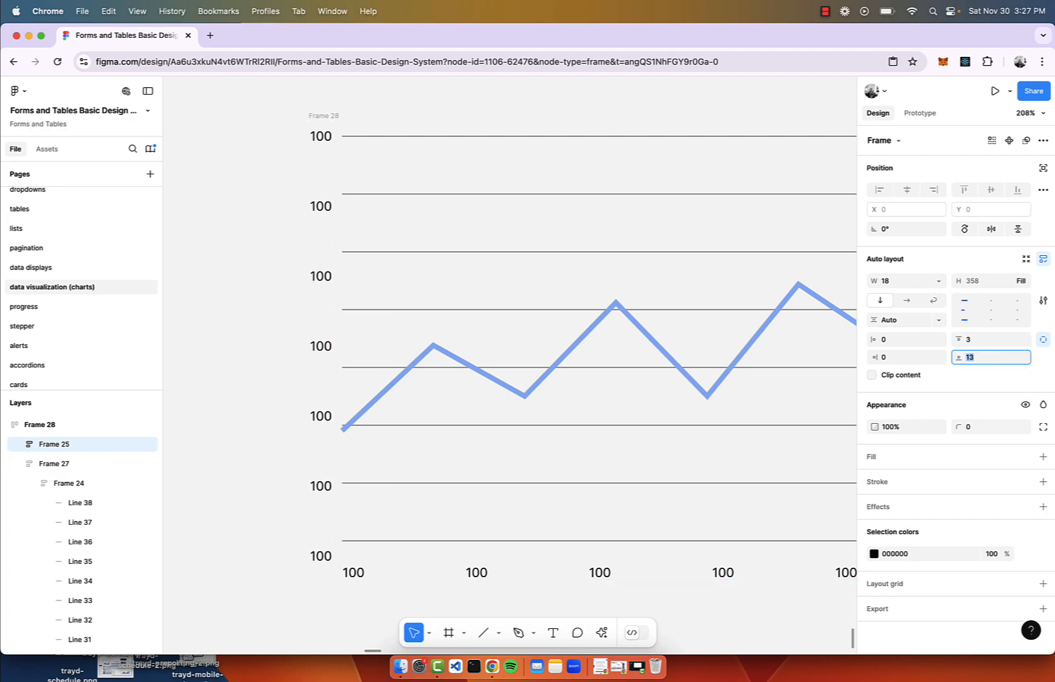
key("Up")
key("Up")
key("Up")
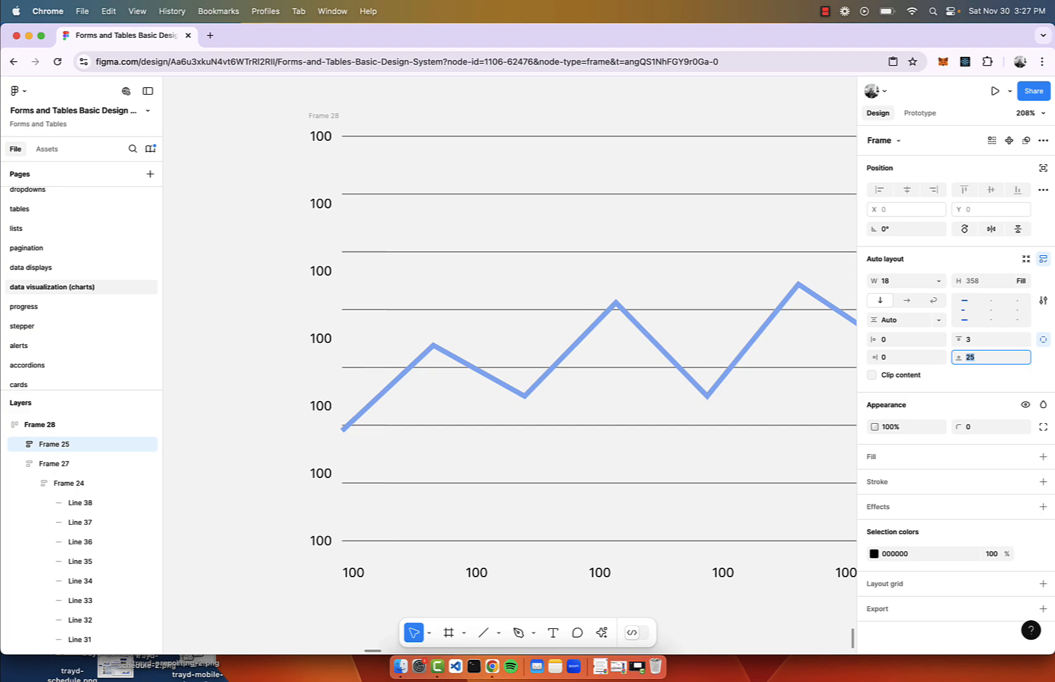
scroll(351, 547, "up", 2)
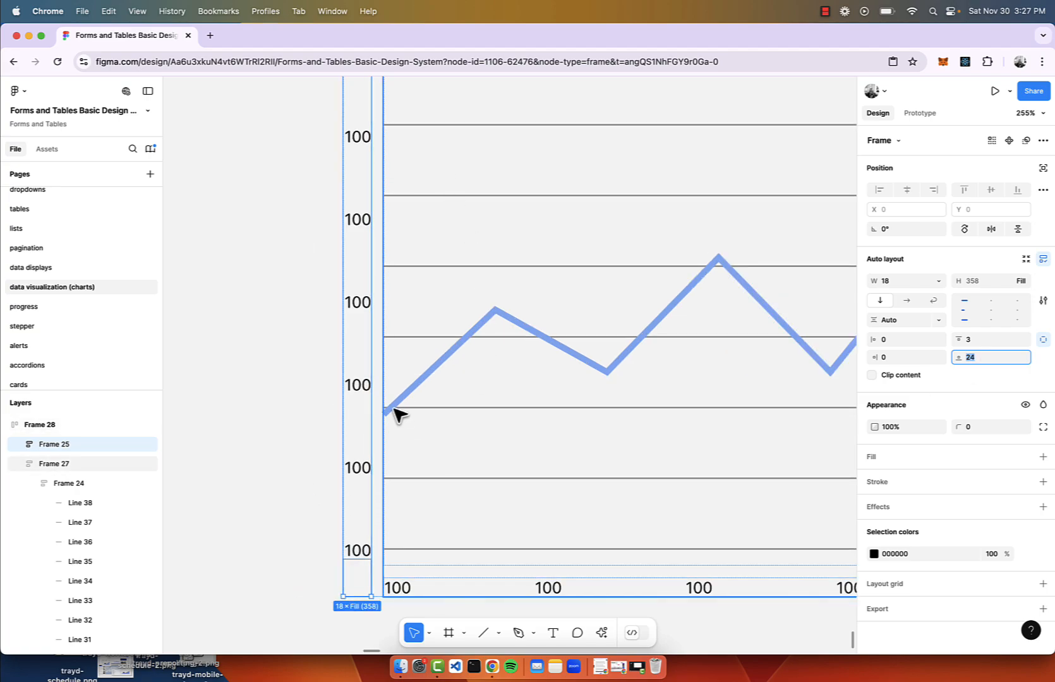
scroll(398, 414, "down", 3)
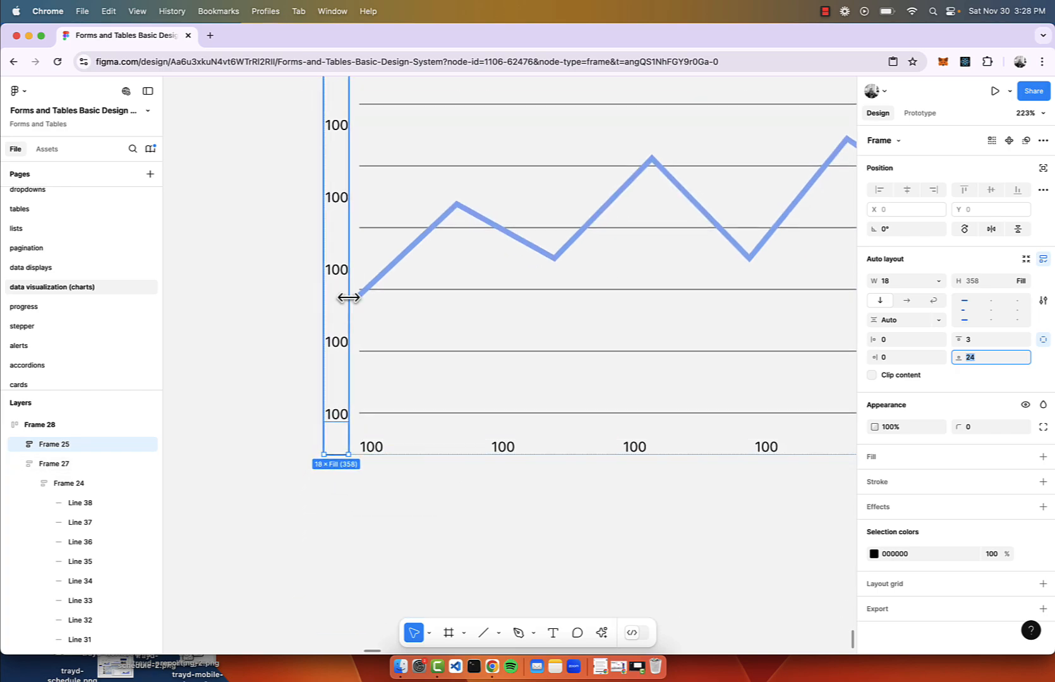
scroll(348, 298, "up", 3)
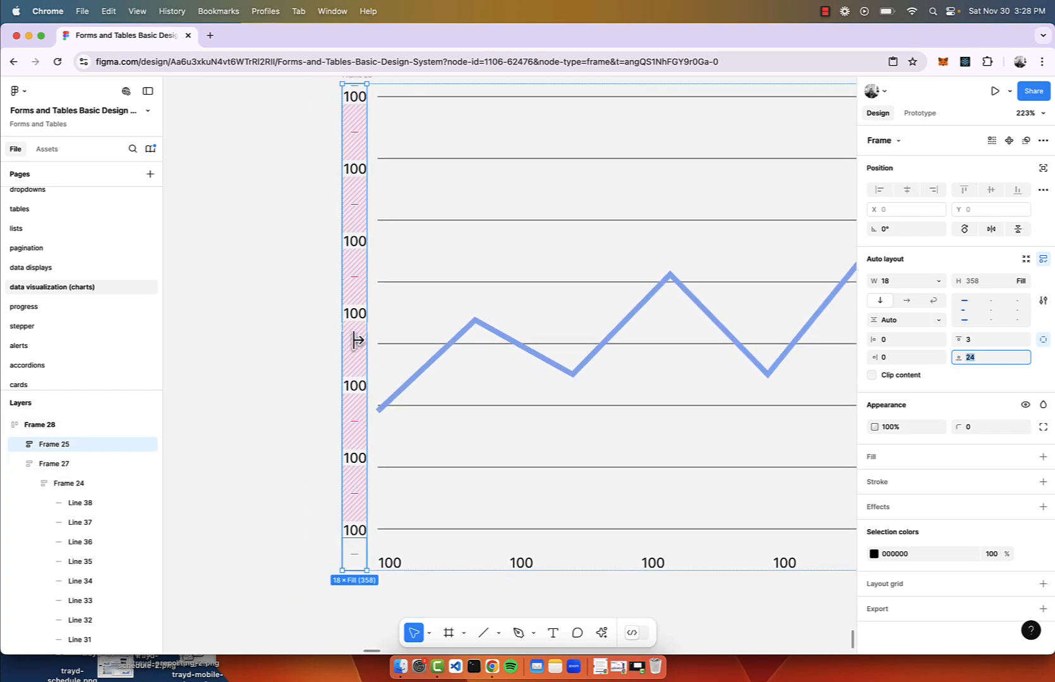
Step: Duplicate the second vertical axis label to get eight labels, one for each grid line
left_click(358, 174)
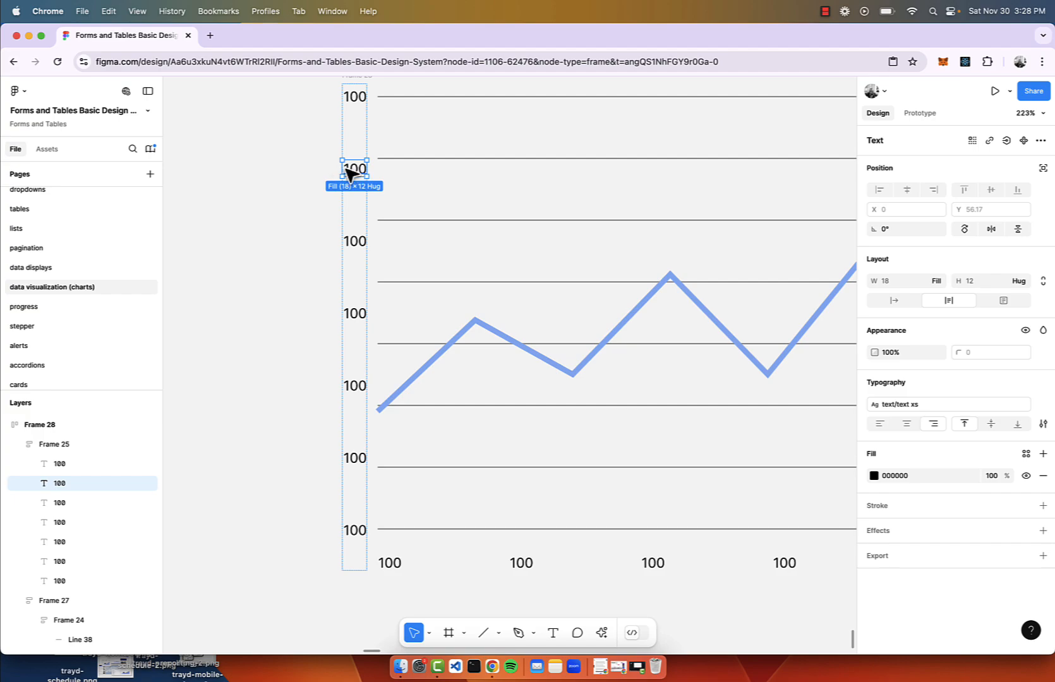
scroll(330, 271, "down", 3)
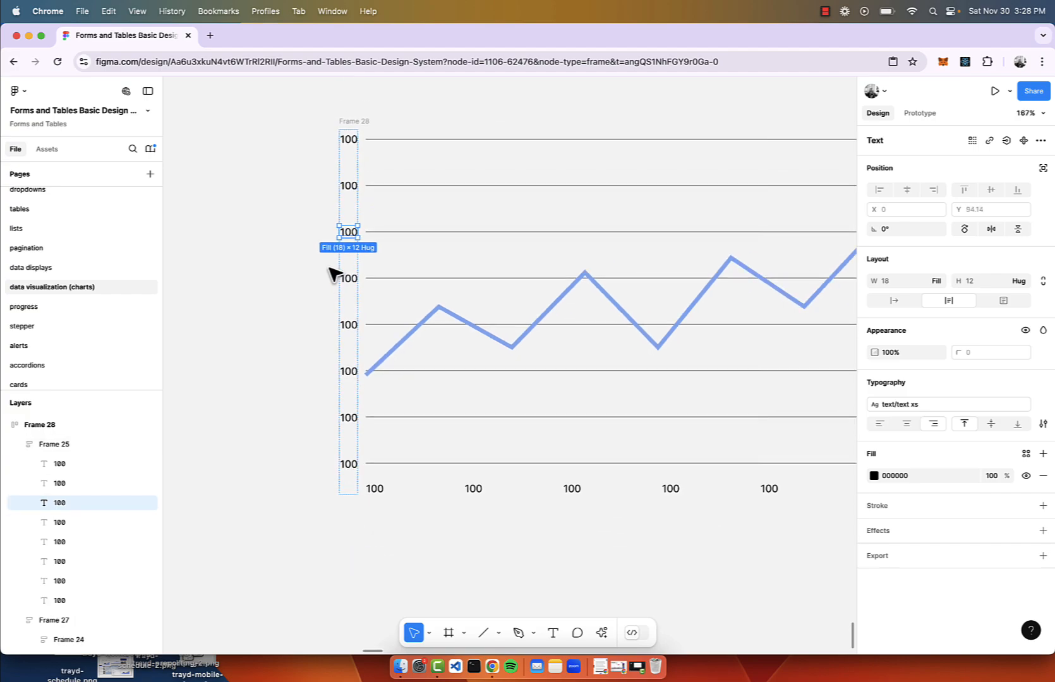
left_click(301, 219)
scroll(378, 424, "up", 5)
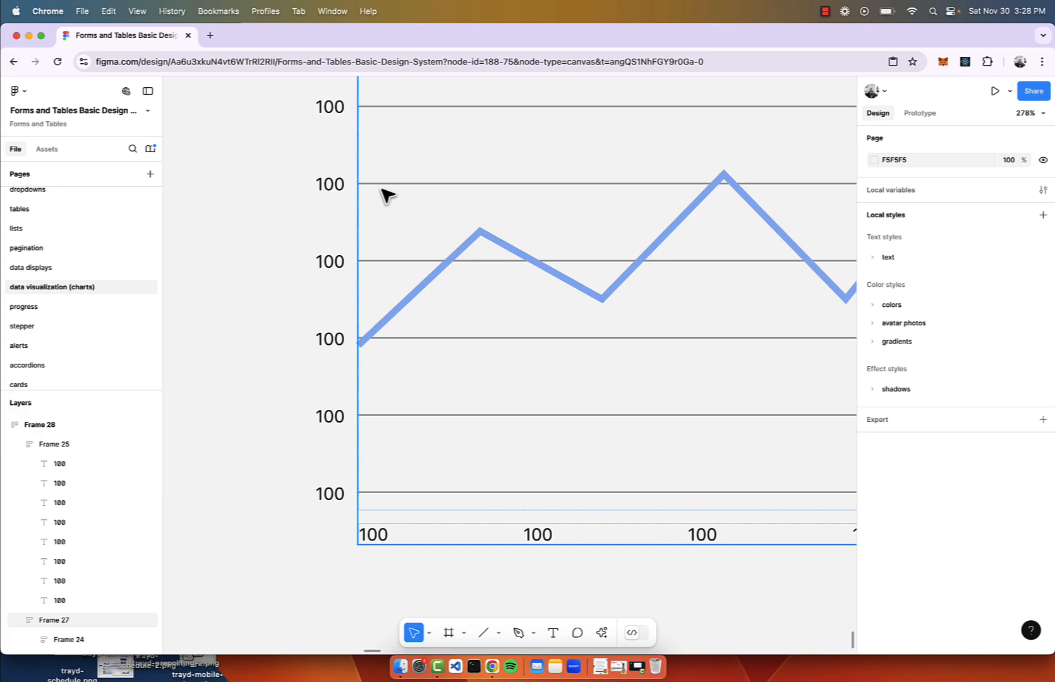
scroll(384, 195, "up", 4)
scroll(379, 248, "down", 5)
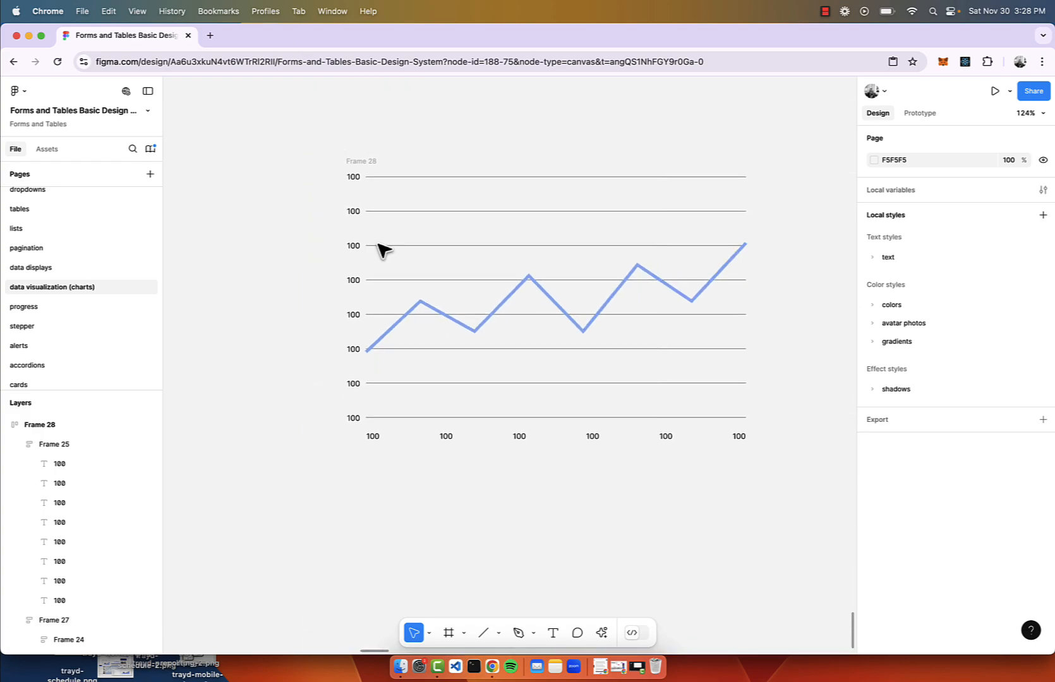
Step: Widen the outer chart frame to 700 and set the inner chart frame's width to Fill container
left_click(356, 162)
left_click_drag(346, 242, 146, 262)
mouse_move(797, 283)
left_mouse_down()
mouse_move(766, 282)
mouse_move(793, 283)
left_mouse_up()
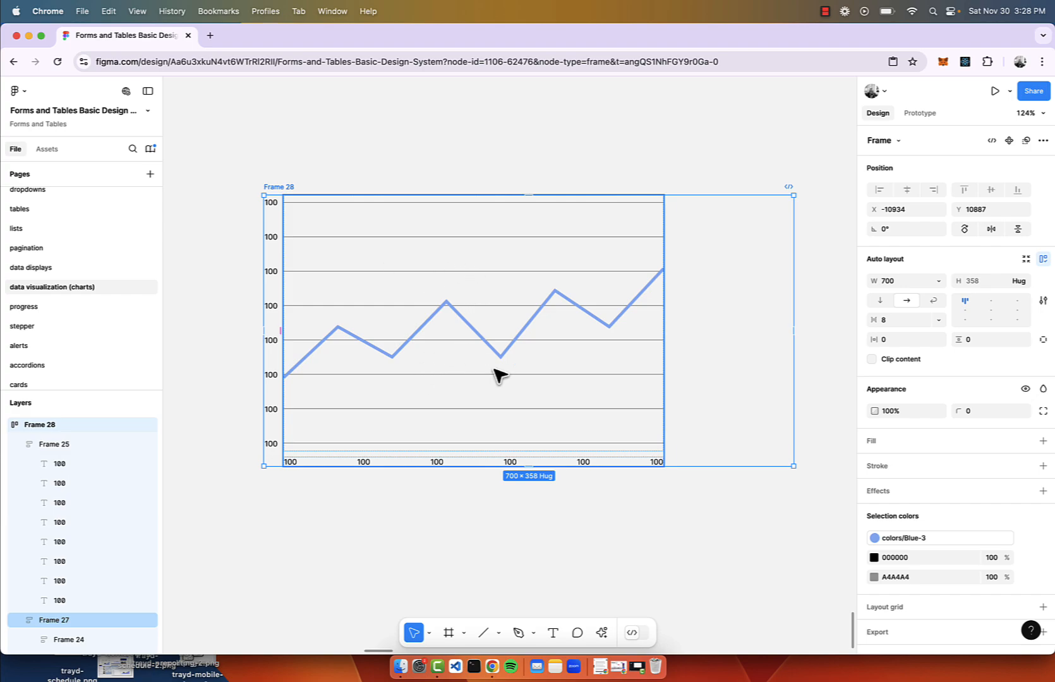
left_click(403, 260)
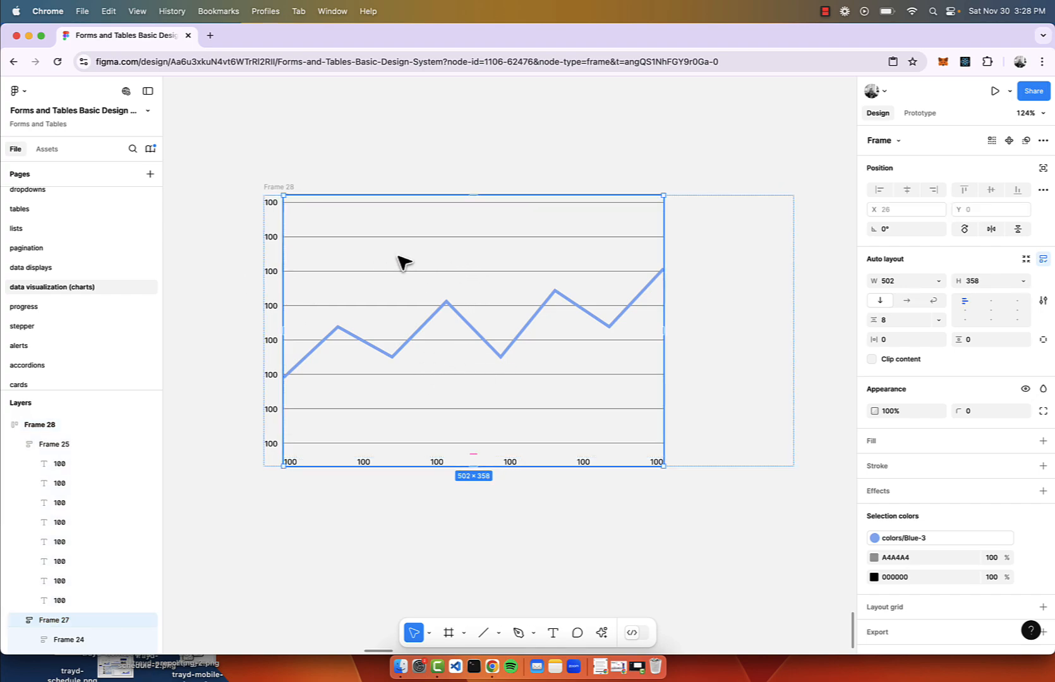
left_click(937, 283)
left_click(905, 308)
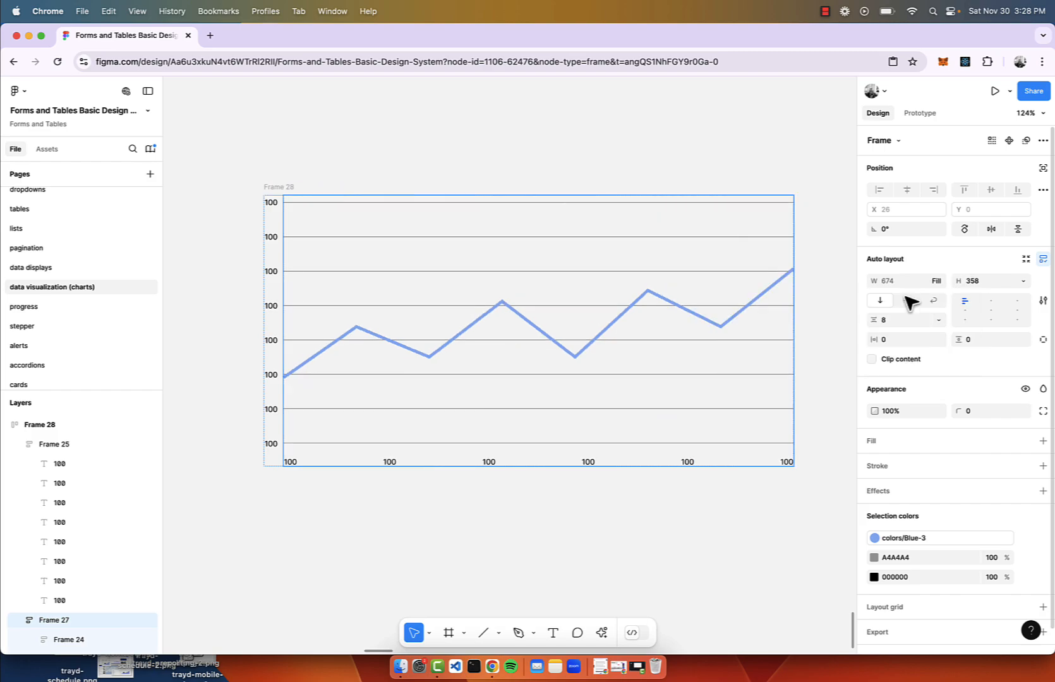
Step: Narrow the outer chart frame to about 565 to test the horizontal scaling
left_click(551, 126)
scroll(550, 127, "down", 3)
left_click(359, 166)
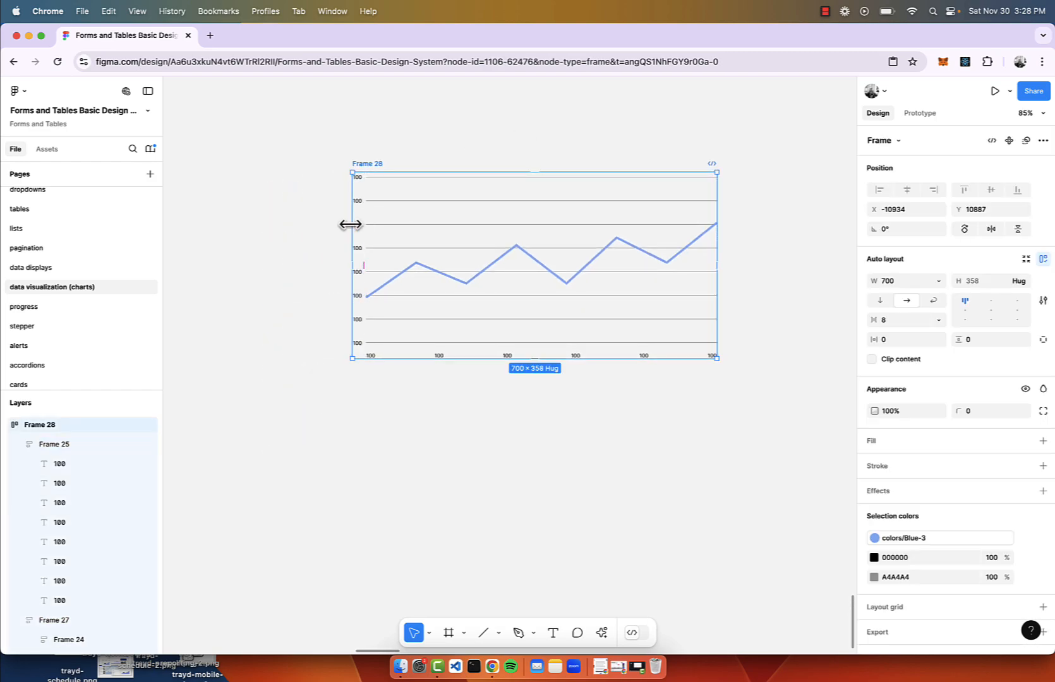
left_click_drag(349, 223, 412, 236)
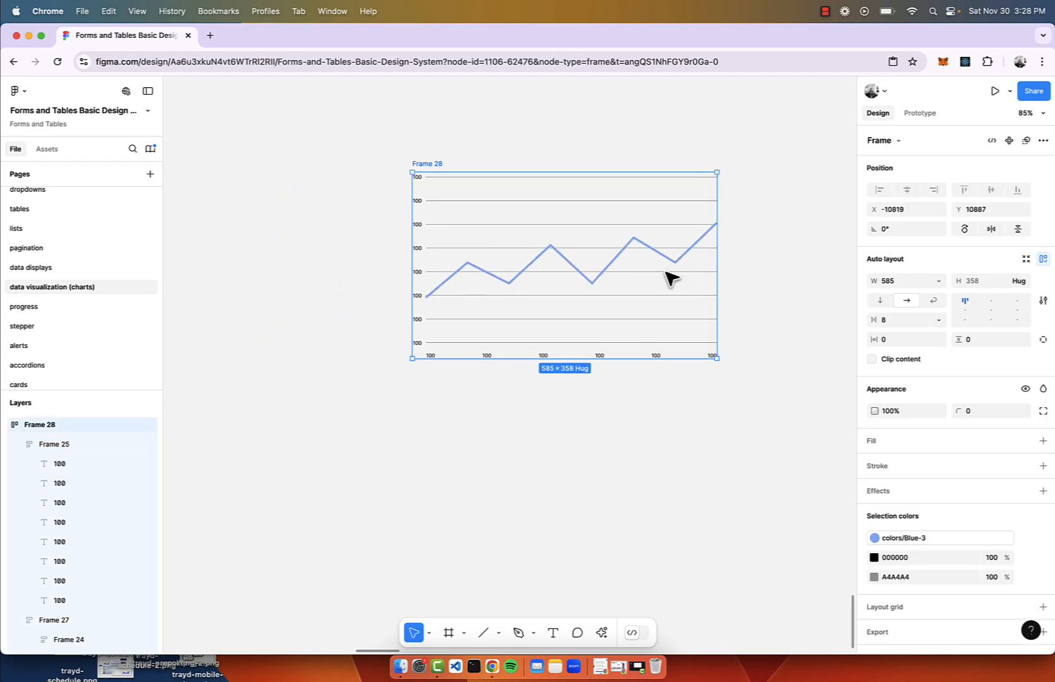
scroll(669, 278, "up", 5)
left_click_drag(753, 262, 757, 293)
scroll(805, 292, "down", 3)
scroll(819, 295, "up", 3)
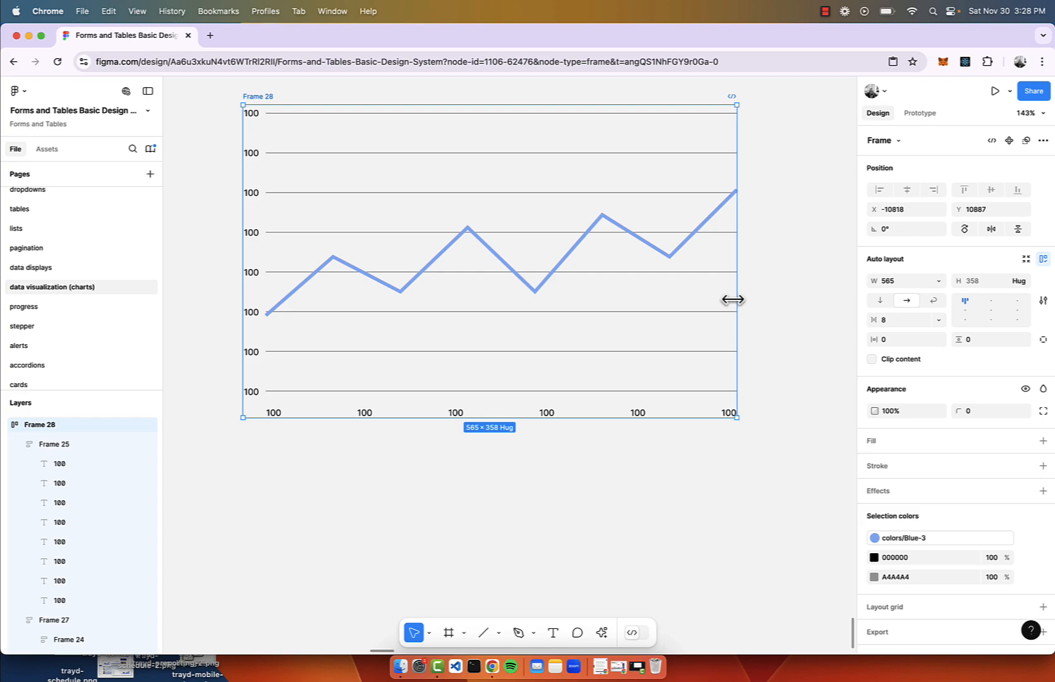
Step: Stretch the outer chart frame's height to about 459 and set the inner chart frame's height to Fill container
scroll(732, 299, "down", 4)
left_click_drag(677, 378, 679, 434)
left_click(664, 348)
left_click(1023, 281)
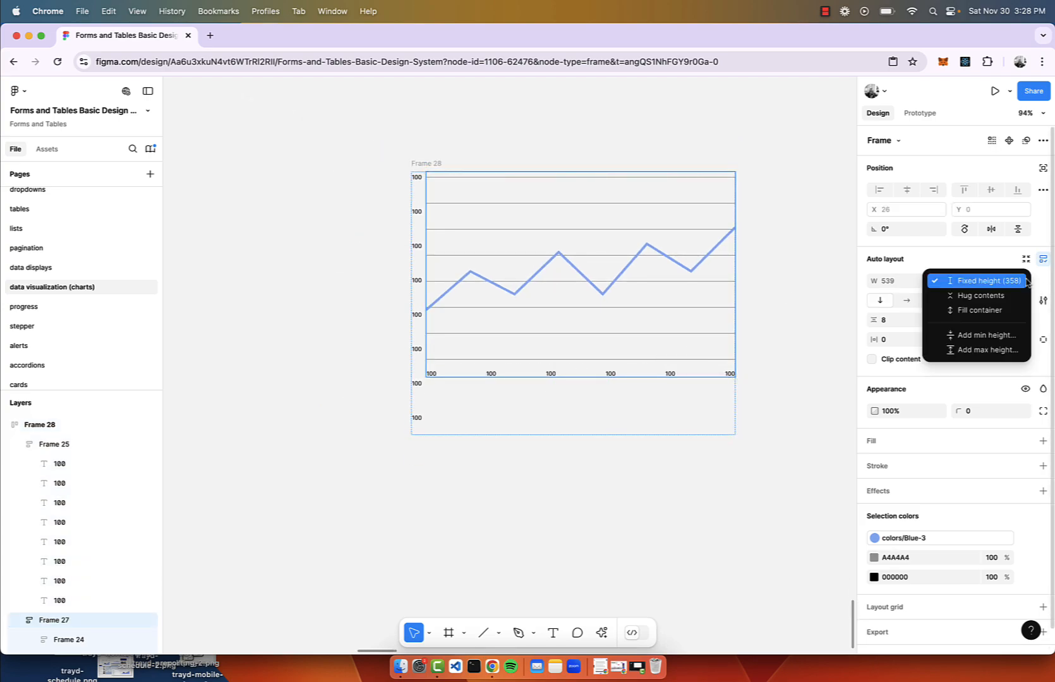
left_click(1003, 310)
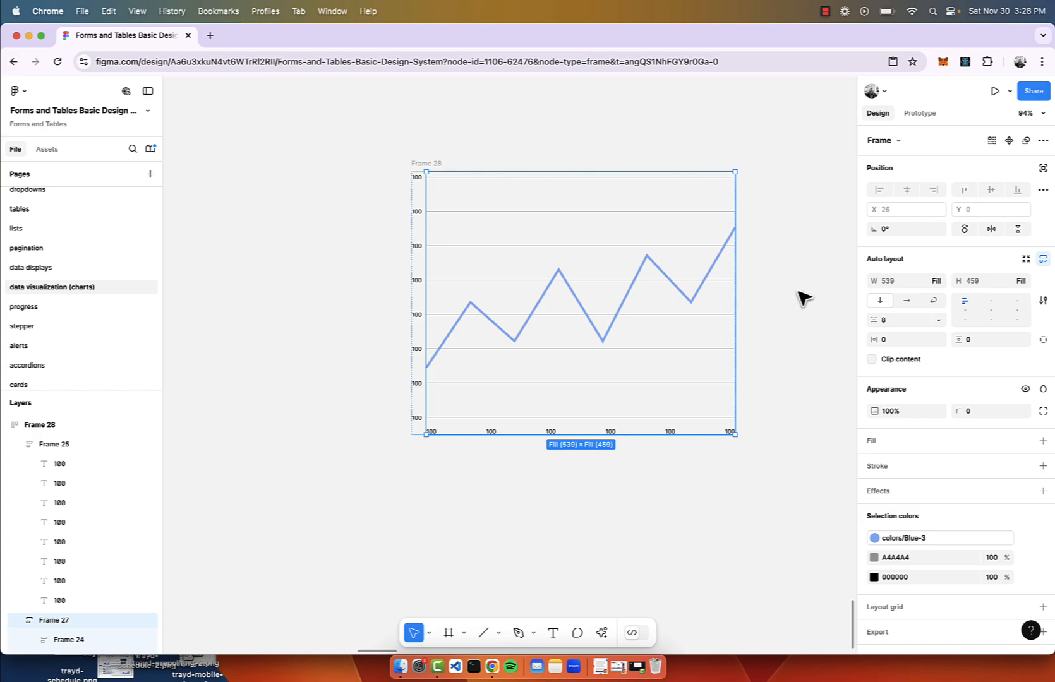
Step: Resize the outer chart frame to about 593 × 396 to test scaling in both directions
left_click(433, 151)
left_click(430, 163)
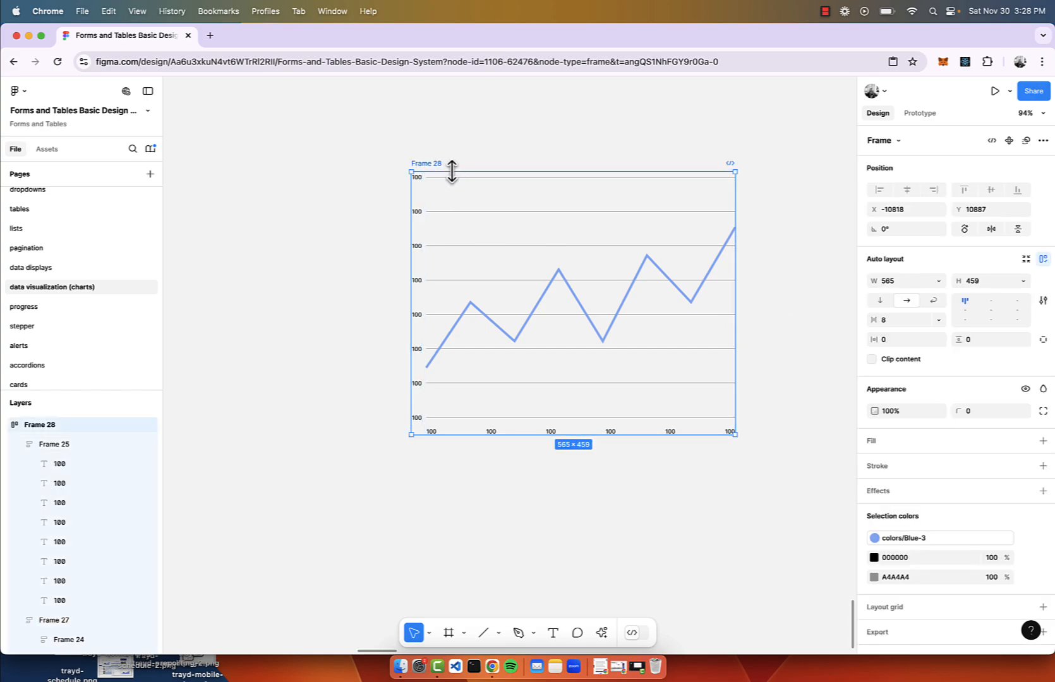
left_click_drag(452, 170, 466, 207)
scroll(466, 207, "up", 3)
scroll(436, 205, "right", 3)
scroll(436, 204, "down", 2)
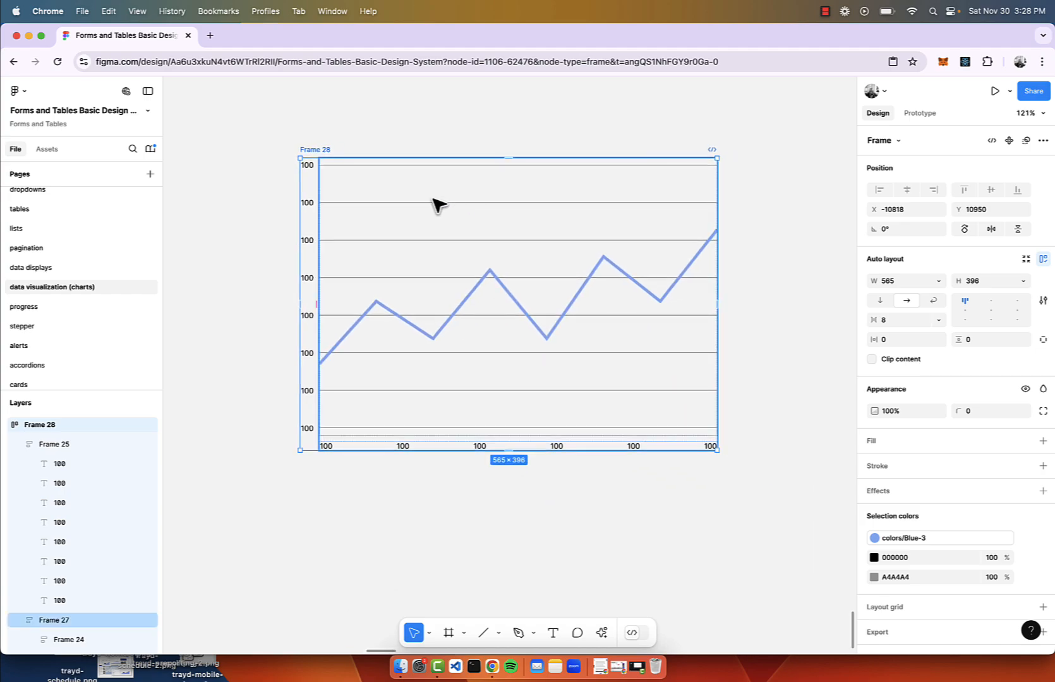
left_click_drag(301, 333, 278, 332)
scroll(284, 436, "up", 5)
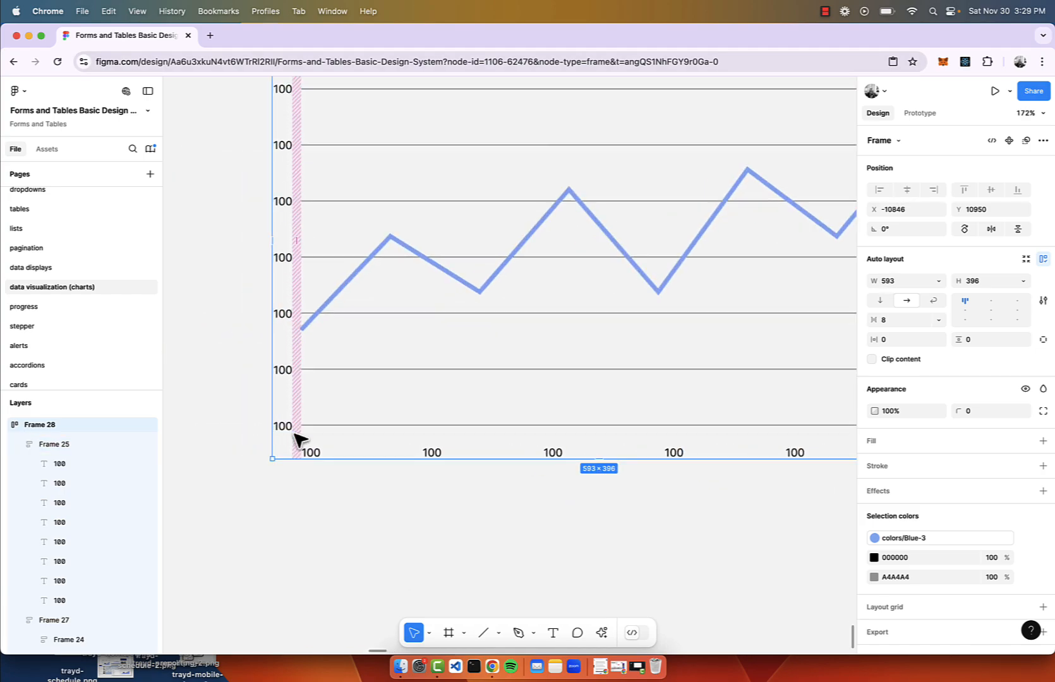
scroll(354, 576, "down", 5)
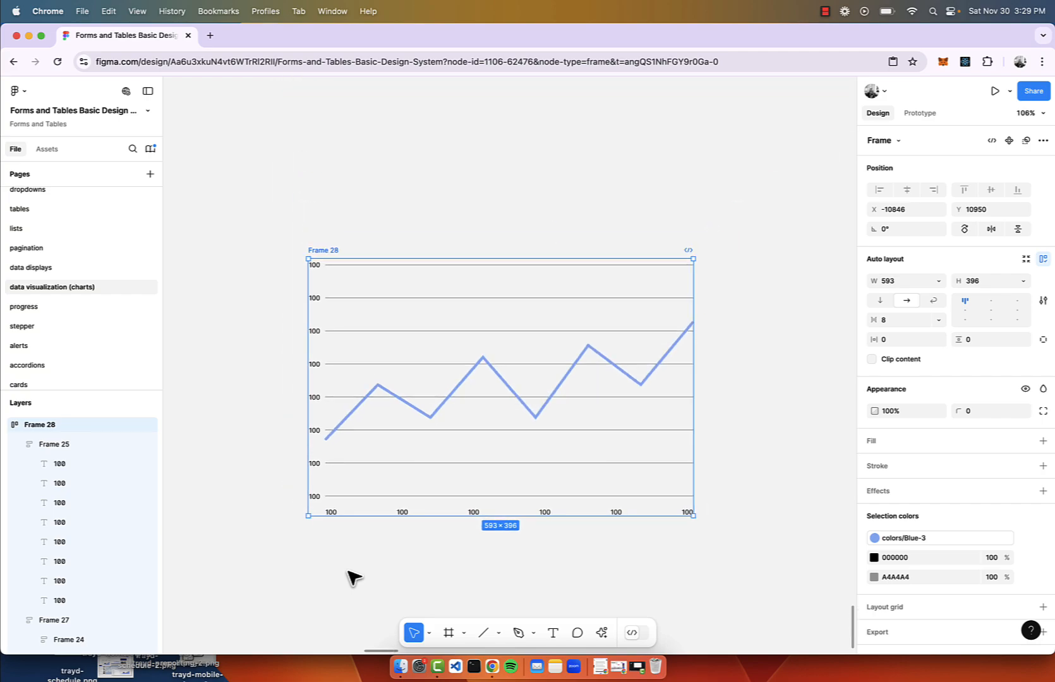
Step: Inspect the vertical axis label frame and its width sizing options
scroll(335, 297, "down", 2)
scroll(335, 297, "left", 2)
double_click(344, 302)
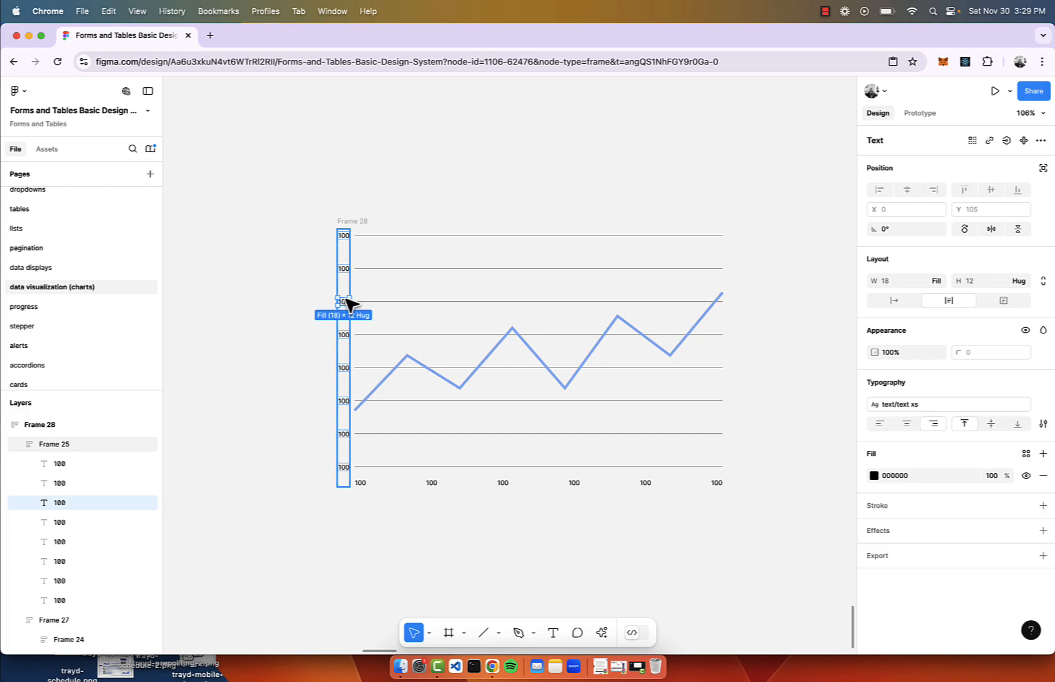
left_click(322, 222)
left_click(342, 233)
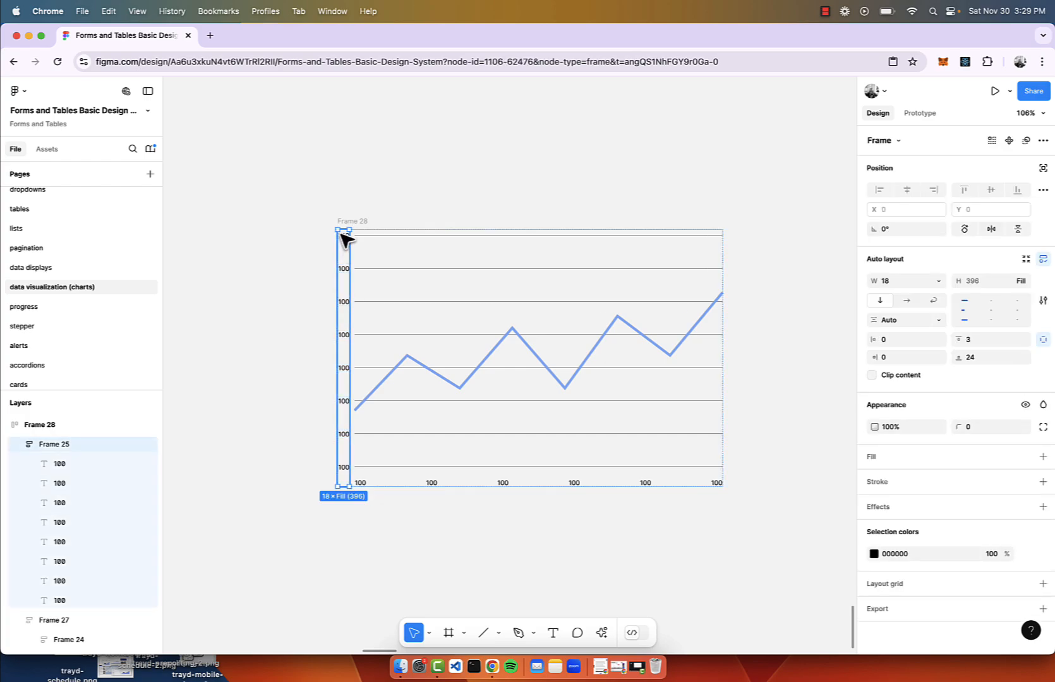
scroll(344, 253, "up", 3)
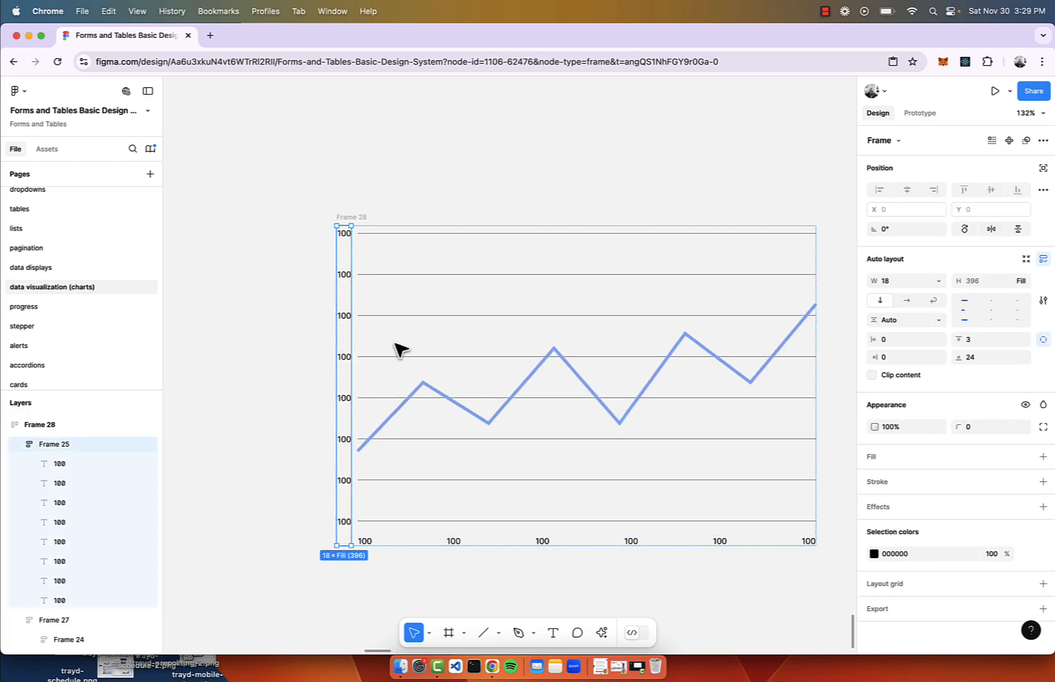
left_click(939, 282)
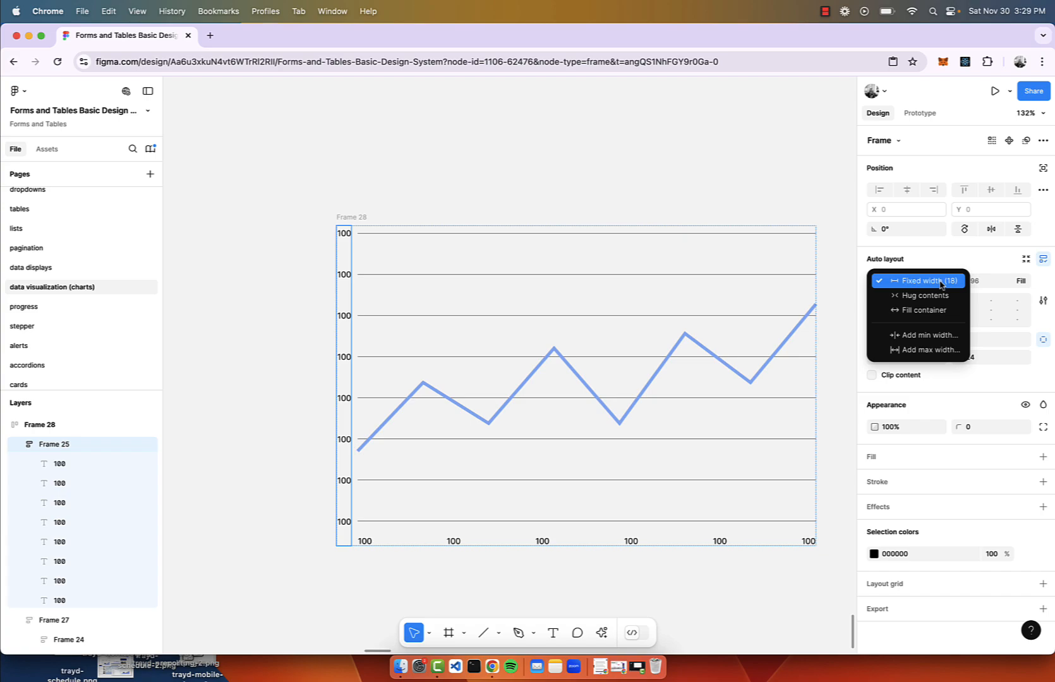
left_click(694, 212)
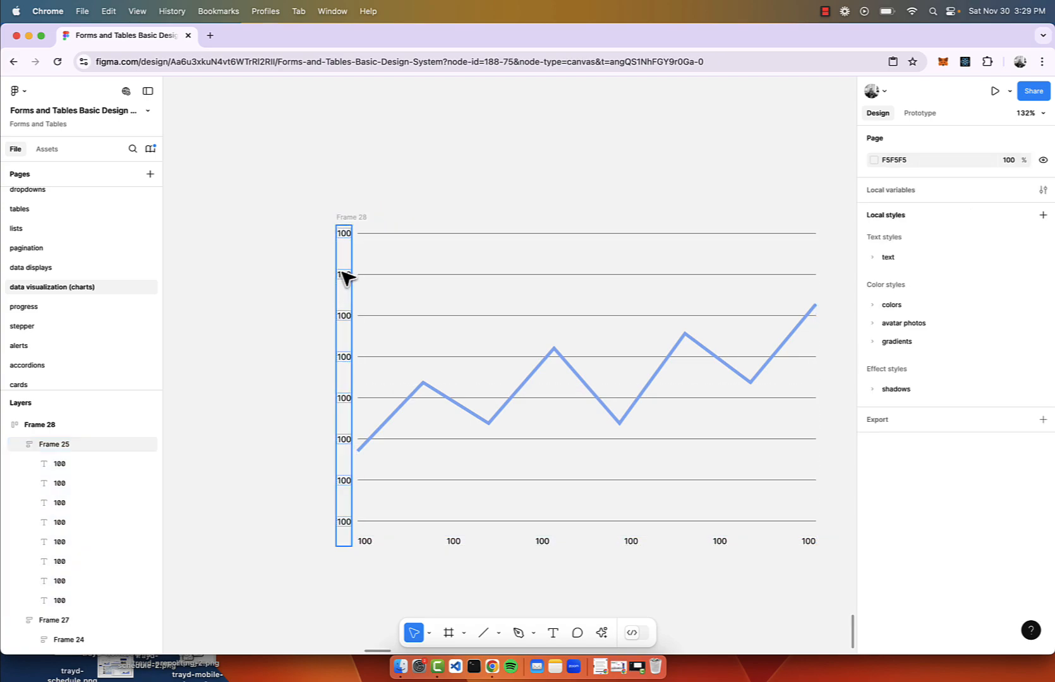
Step: Try a longer value of 1000000 in the second vertical axis label, and restore the label to 100
left_click(347, 276)
double_click(344, 275)
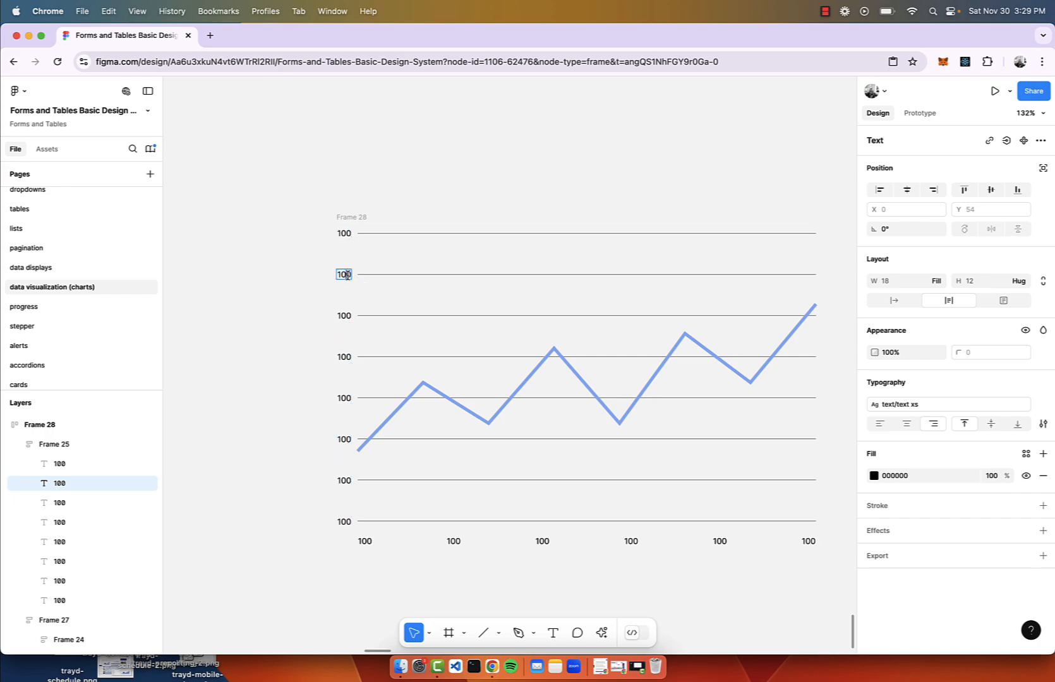
type("1000000")
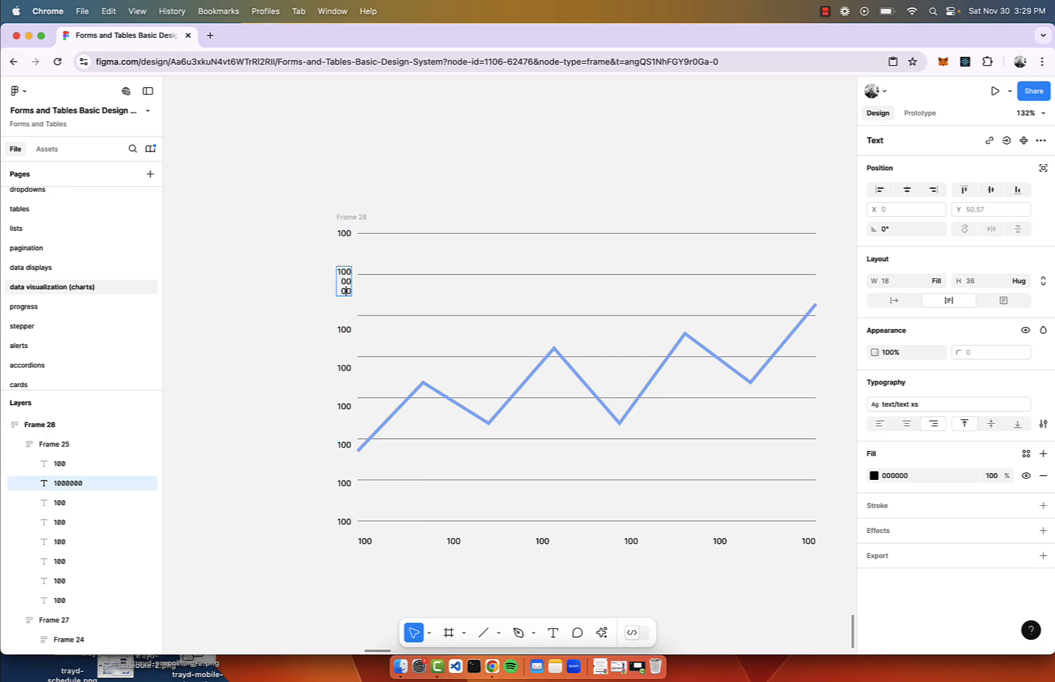
key("BackSpace")
key("BackSpace")
key("BackSpace")
key("BackSpace")
key("Escape")
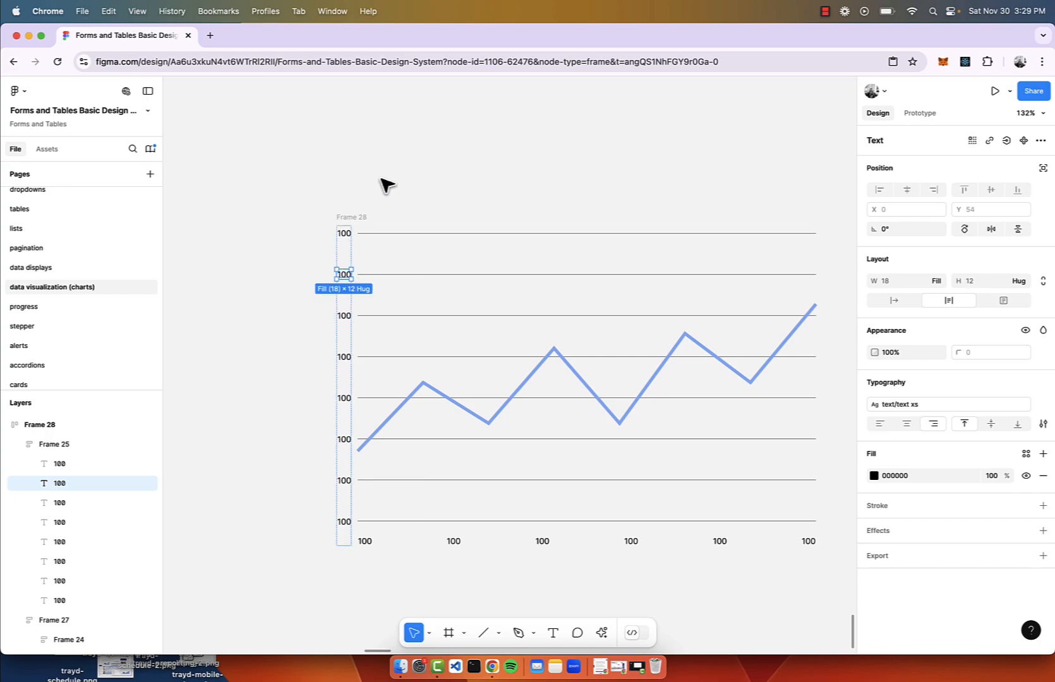
Step: Set the vertical axis label frame's width to Hug contents and narrow the outer chart frame to about 580
left_click(371, 154)
left_click(349, 259)
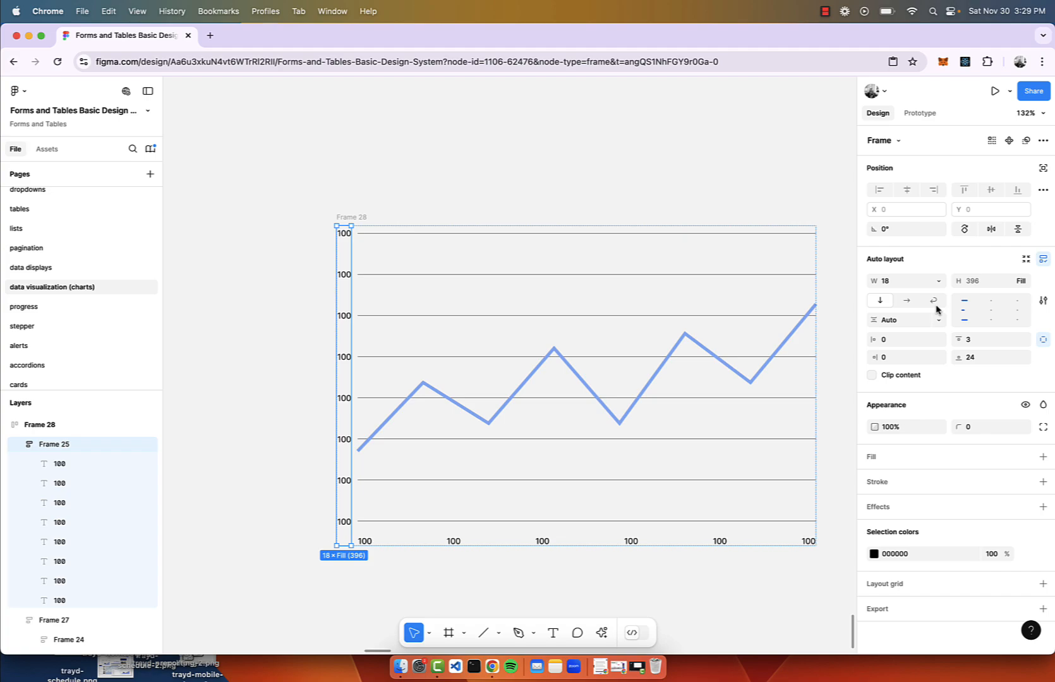
left_click(933, 281)
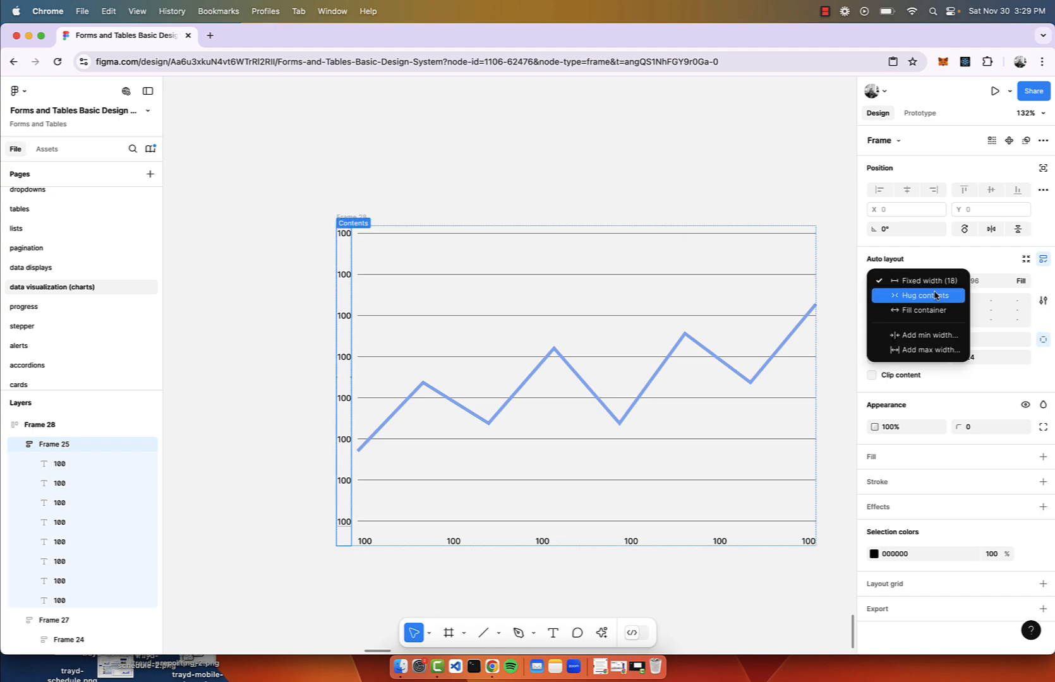
left_click(934, 296)
left_click(357, 219)
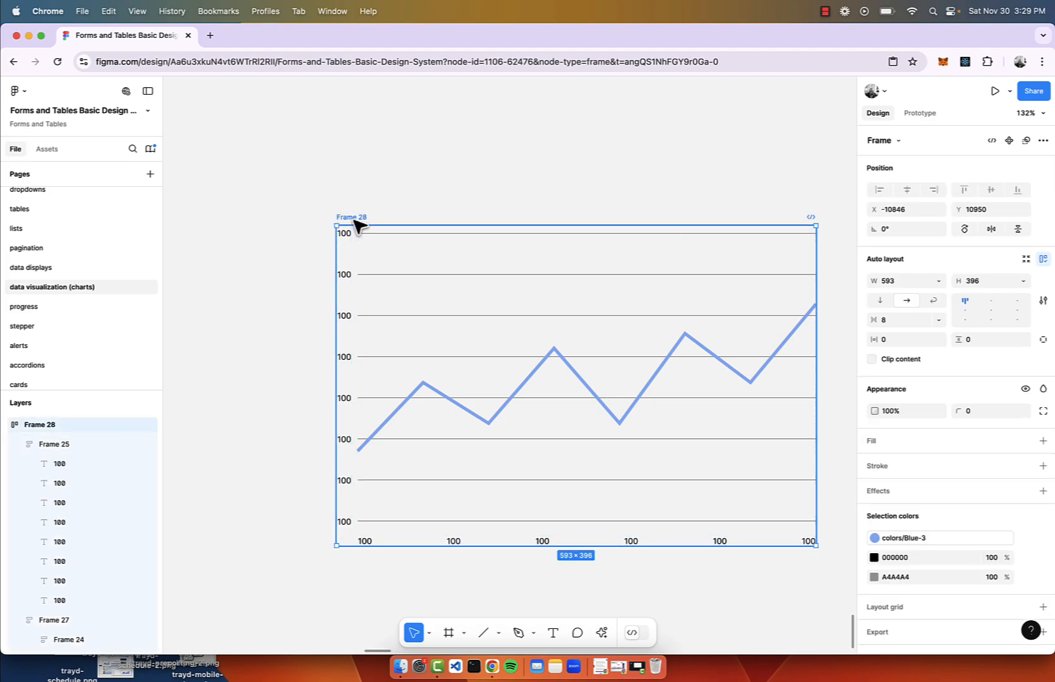
mouse_move(336, 282)
left_mouse_down()
mouse_move(262, 286)
mouse_move(370, 285)
mouse_move(349, 281)
left_mouse_up()
left_click(353, 279)
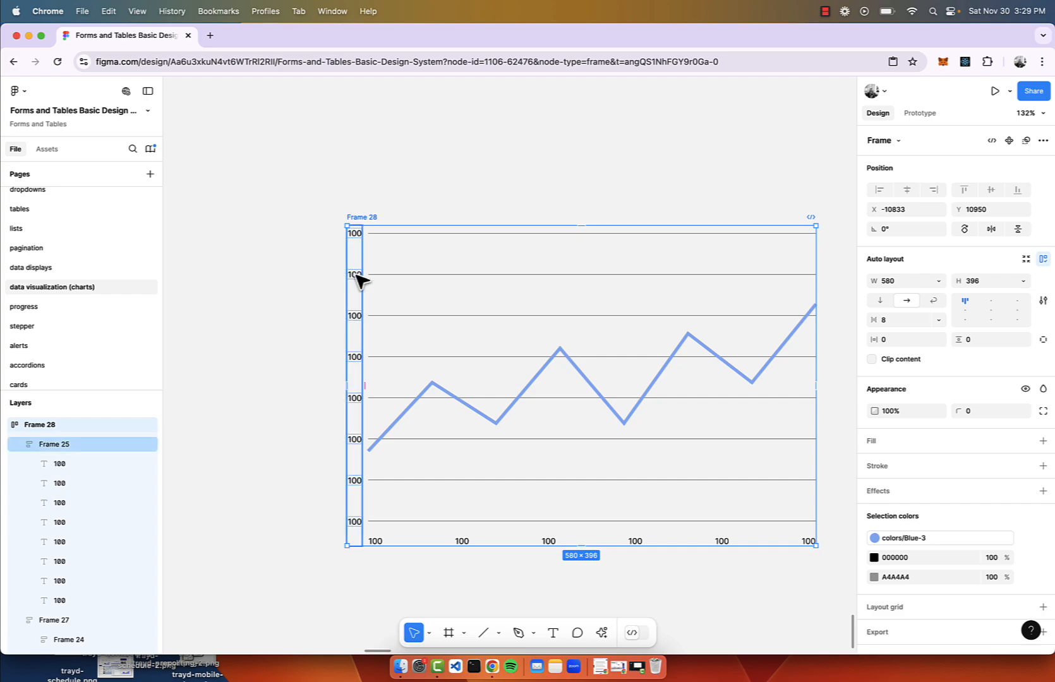
left_click(357, 278)
double_click(356, 276)
type("100000000")
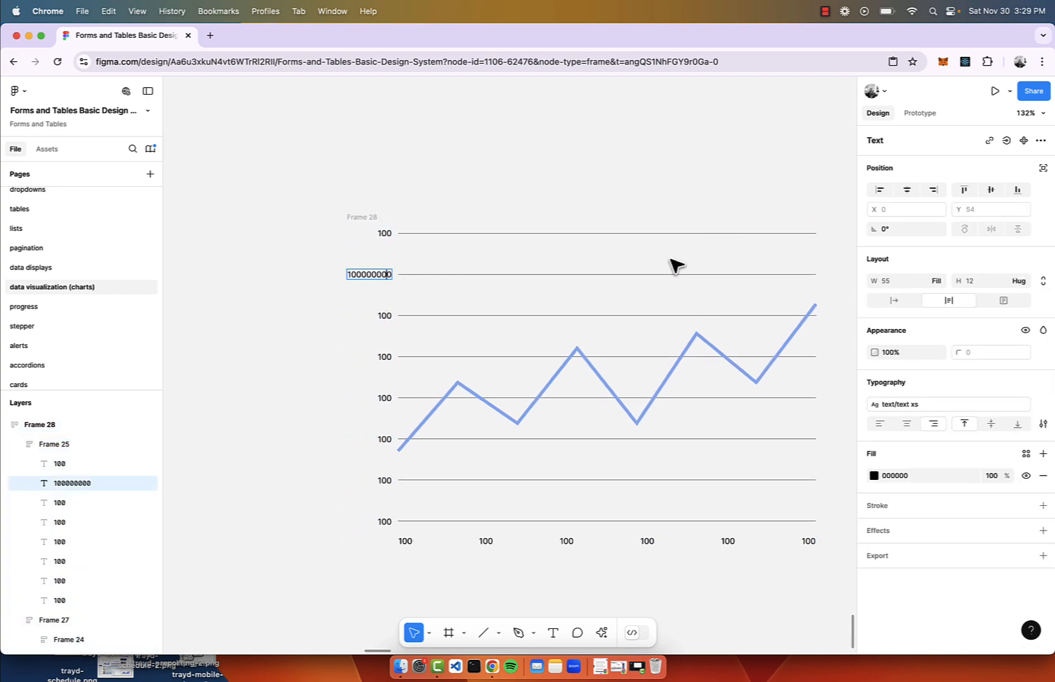
type("00")
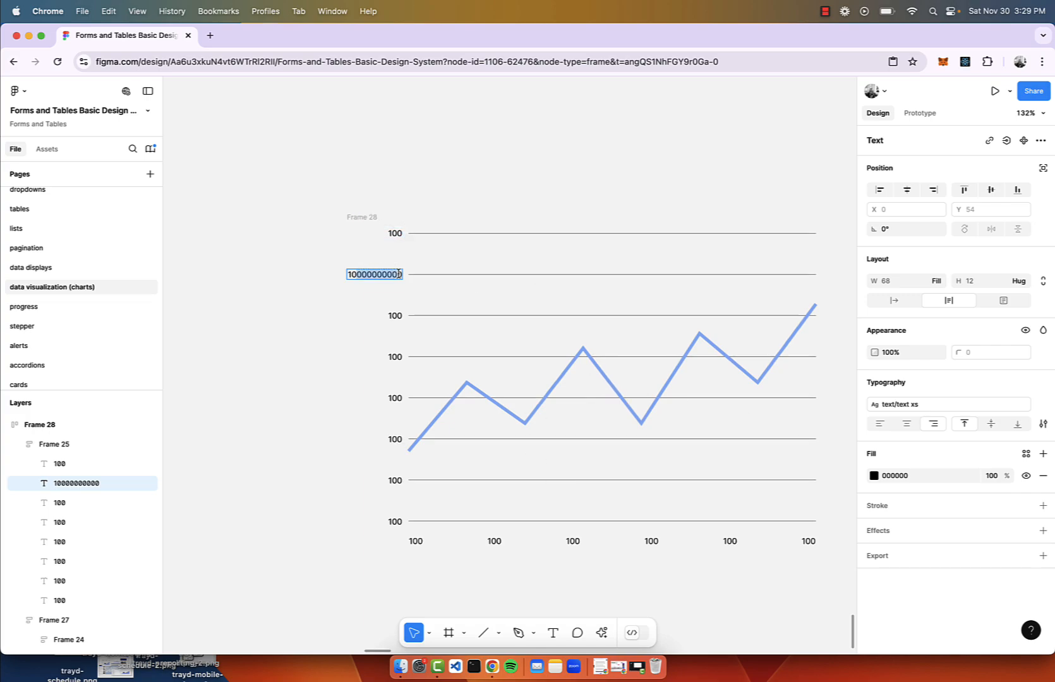
type("100")
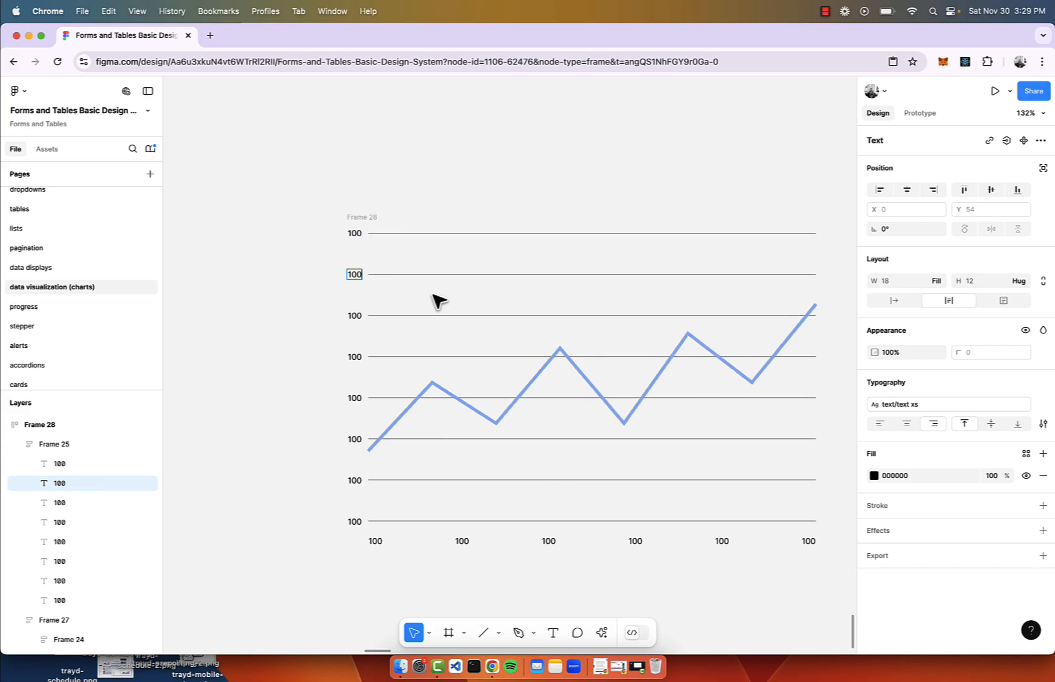
scroll(419, 506, "down", 5)
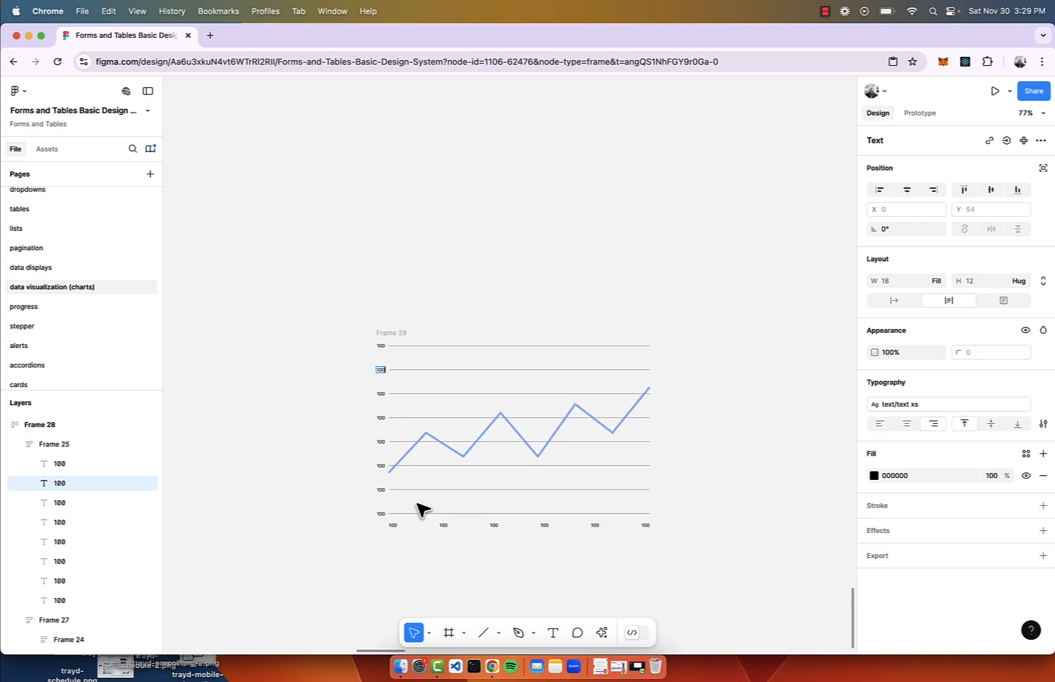
left_click(414, 212)
Step: Narrow the outer chart frame to about 530, keeping its height at 396
scroll(417, 264, "up", 3)
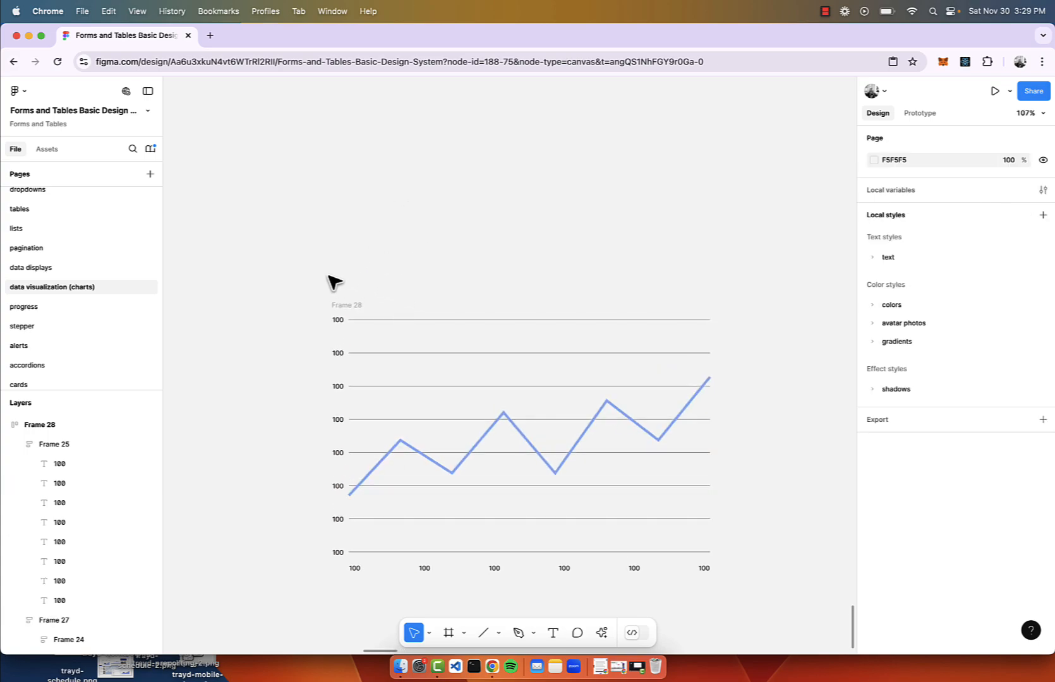
left_click(343, 305)
left_click(705, 399)
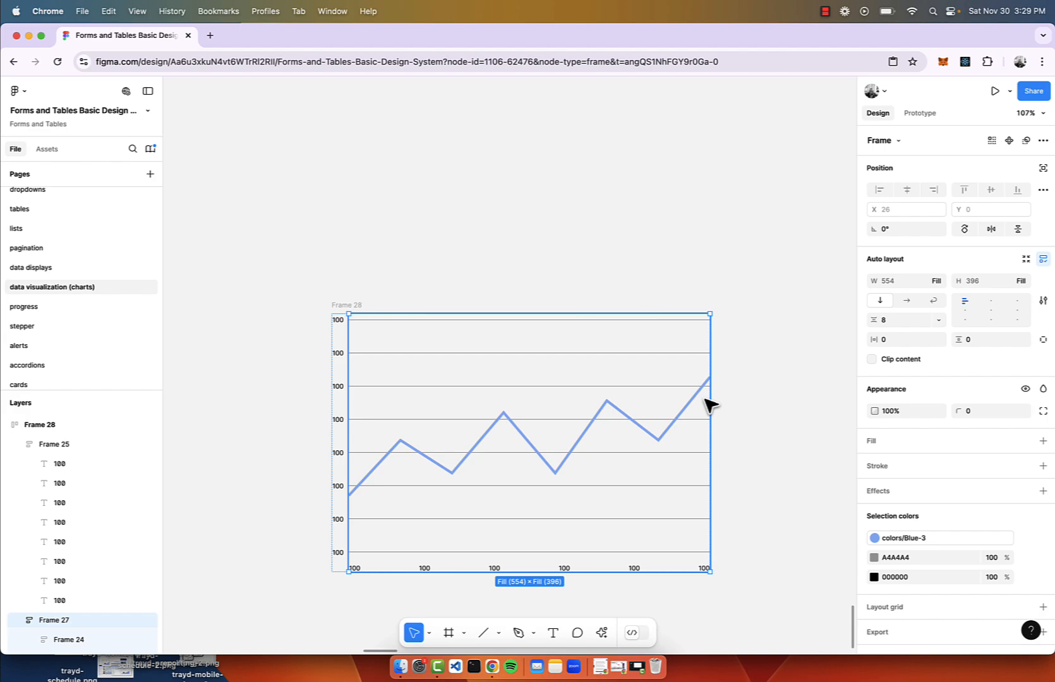
left_click(579, 266)
left_click(351, 306)
scroll(344, 308, "down", 5)
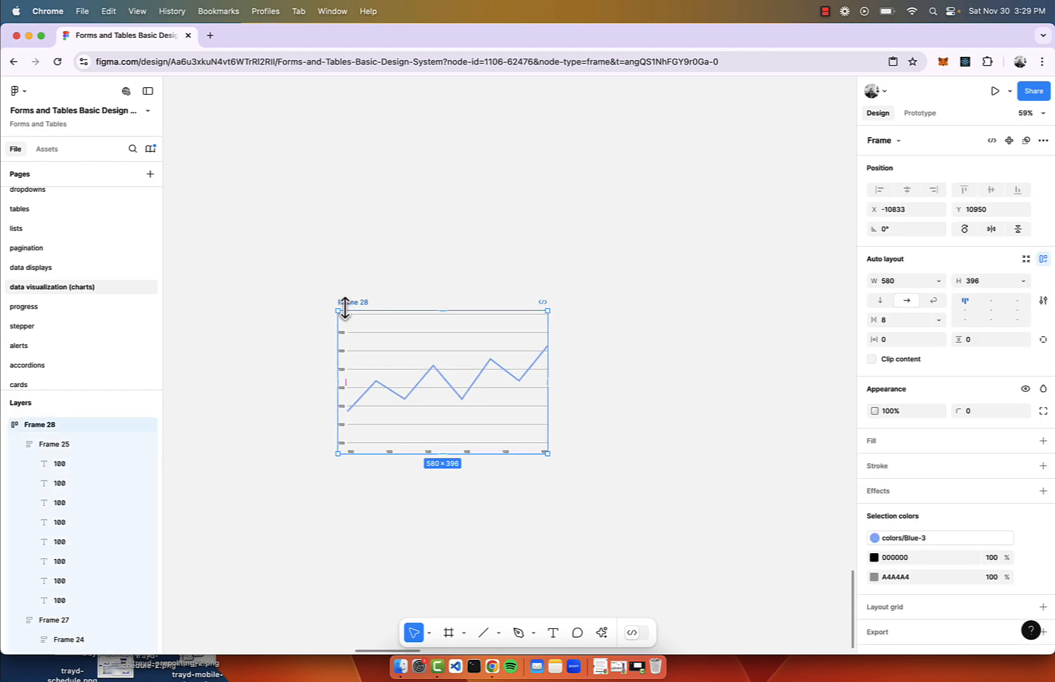
mouse_move(545, 455)
left_mouse_down()
mouse_move(628, 492)
mouse_move(625, 413)
mouse_move(542, 441)
mouse_move(583, 476)
mouse_move(530, 455)
left_mouse_up()
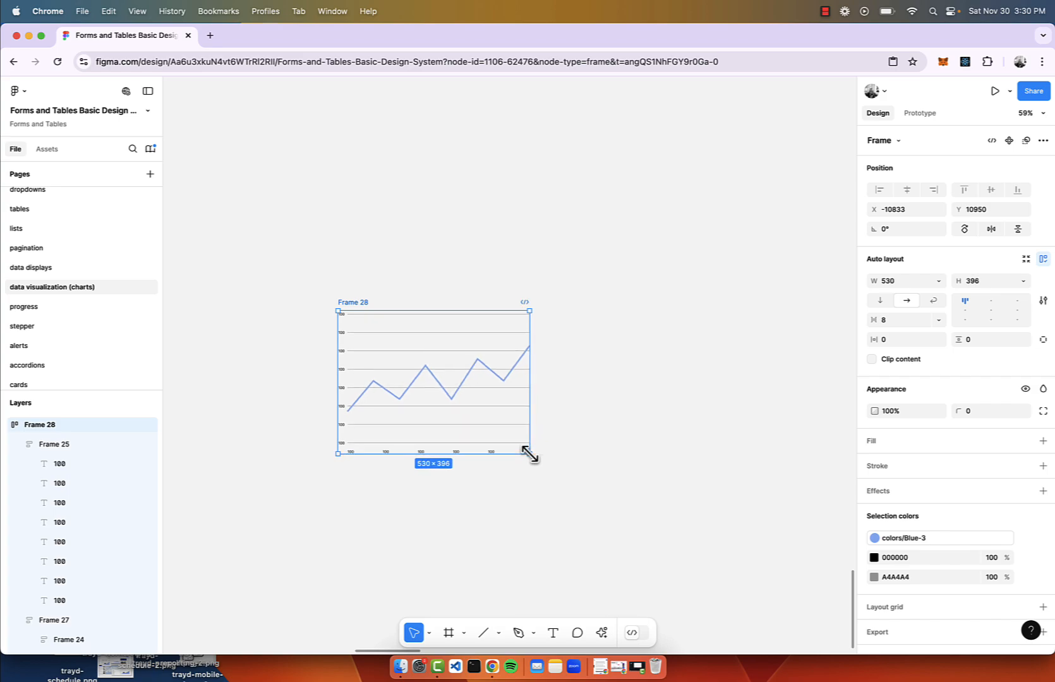
Step: Turn the outer chart frame into a component and add a second variant to it
scroll(414, 422, "up", 3)
left_click(1009, 140)
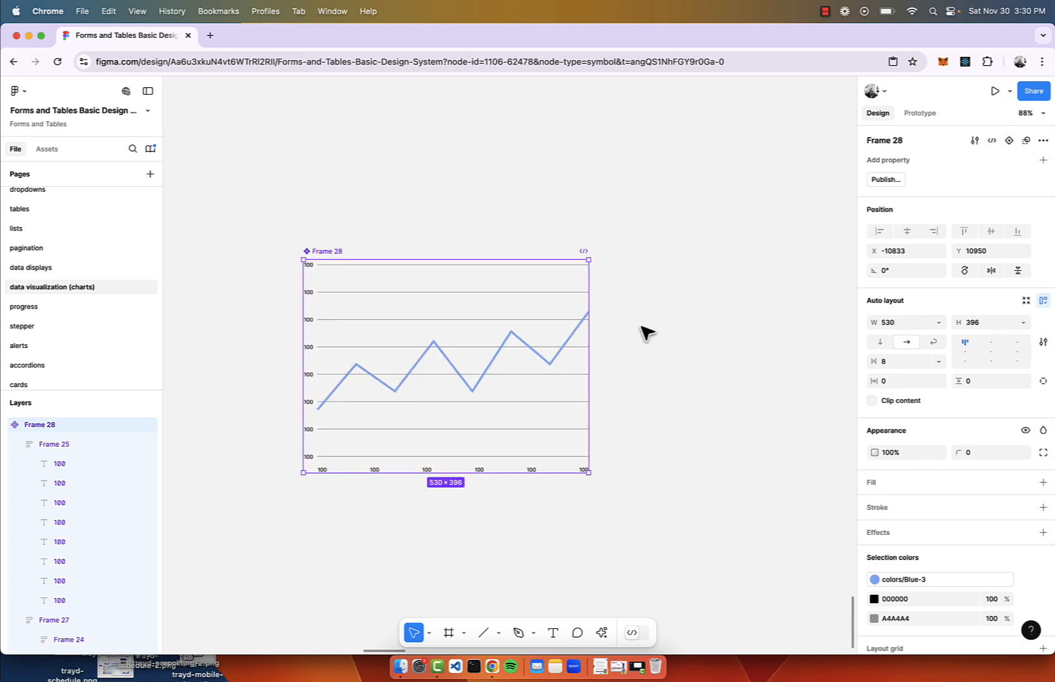
left_click(1009, 140)
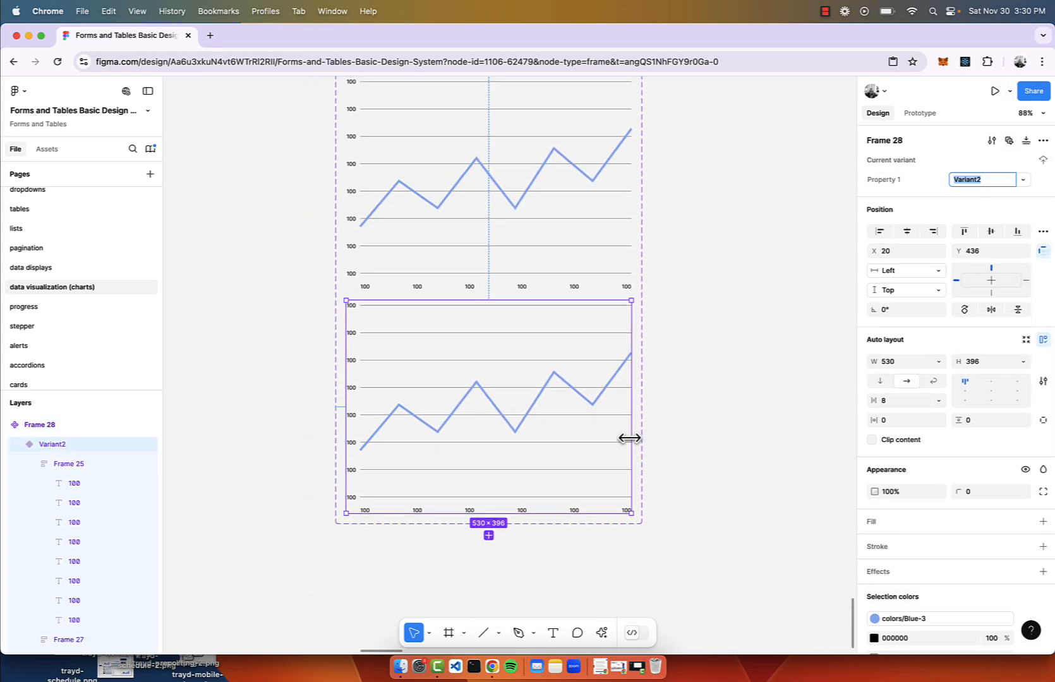
Step: Flip the blue line vector horizontally in the second chart variant
double_click(571, 388)
double_click(571, 387)
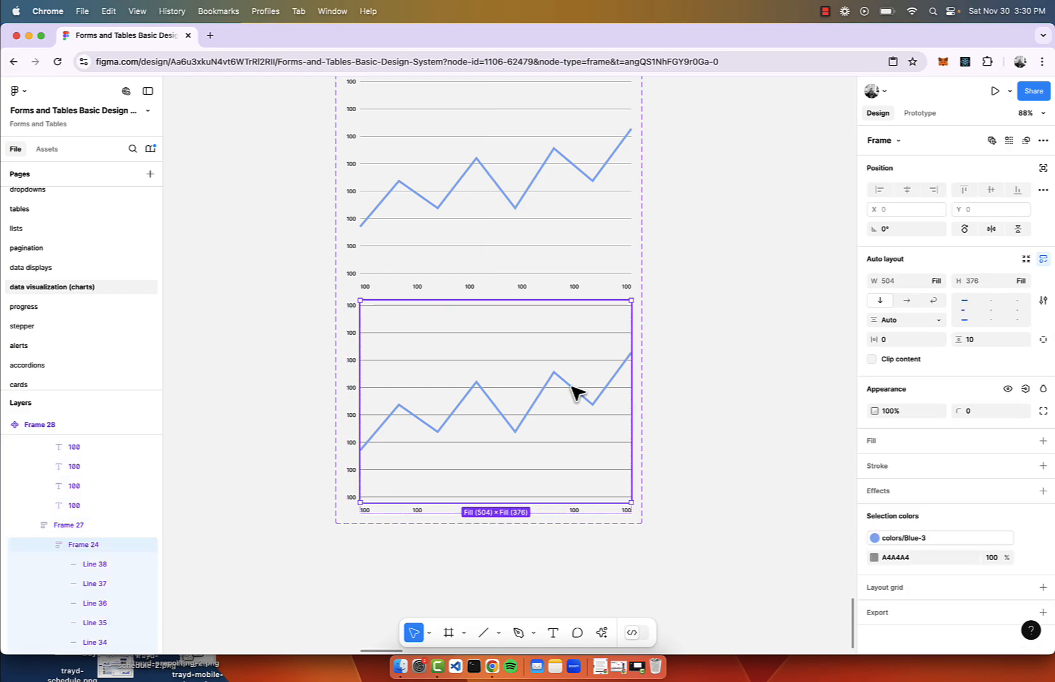
double_click(571, 387)
key("Escape")
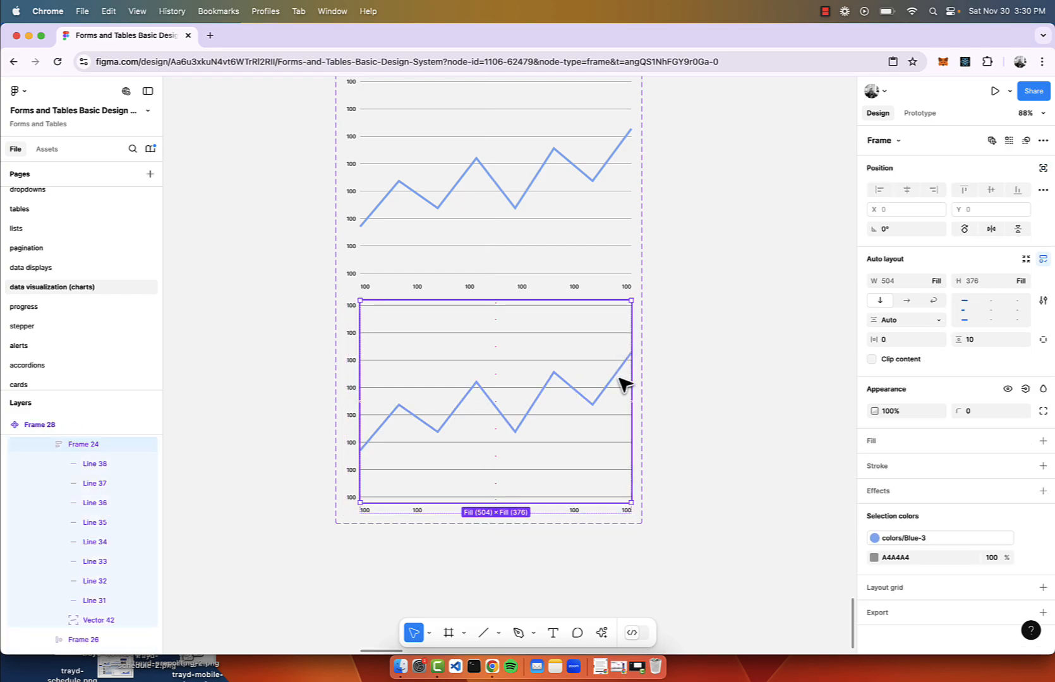
left_click(618, 377)
right_click(618, 377)
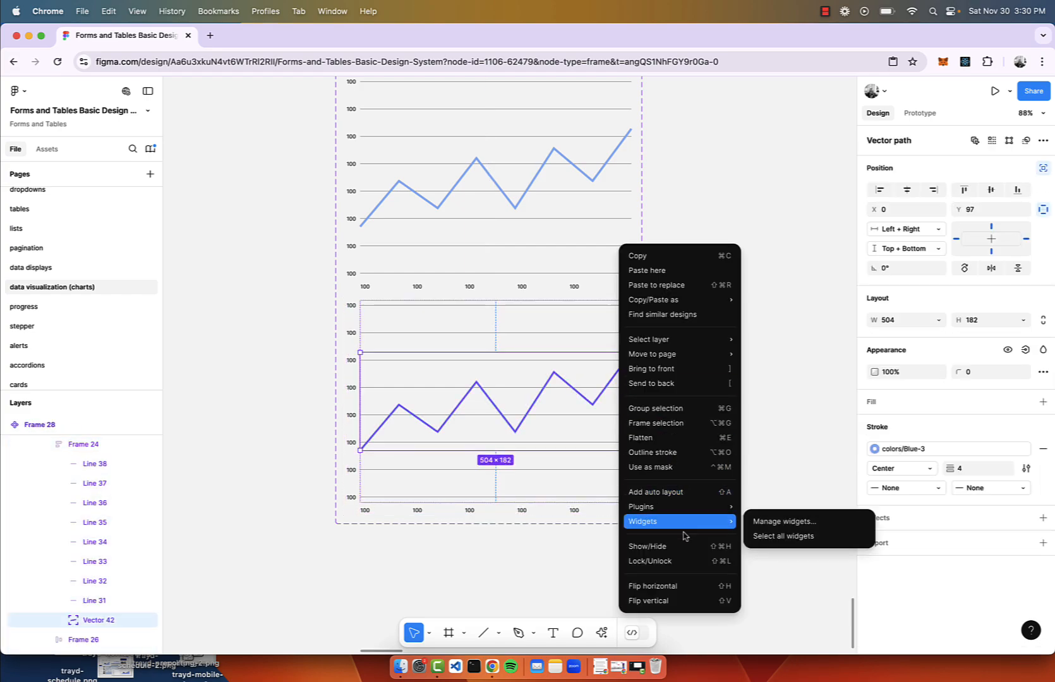
left_click(687, 588)
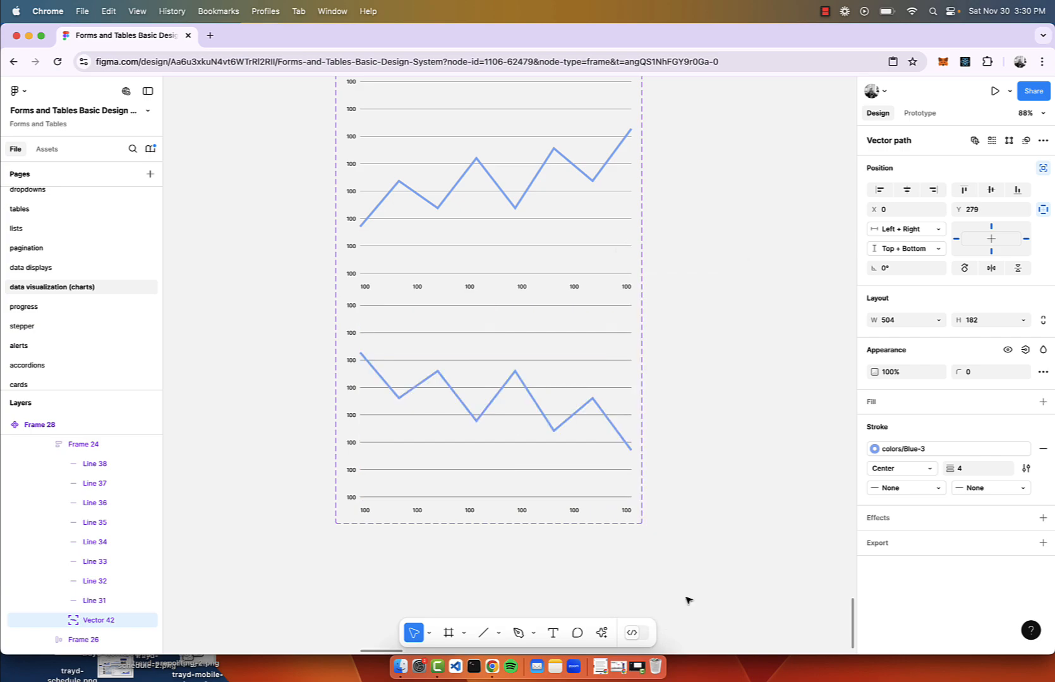
Step: Set Property 1 to "down" for the flipped chart variant and "up" for the original variant
left_click(701, 372)
scroll(702, 372, "down", 3)
left_click(548, 357)
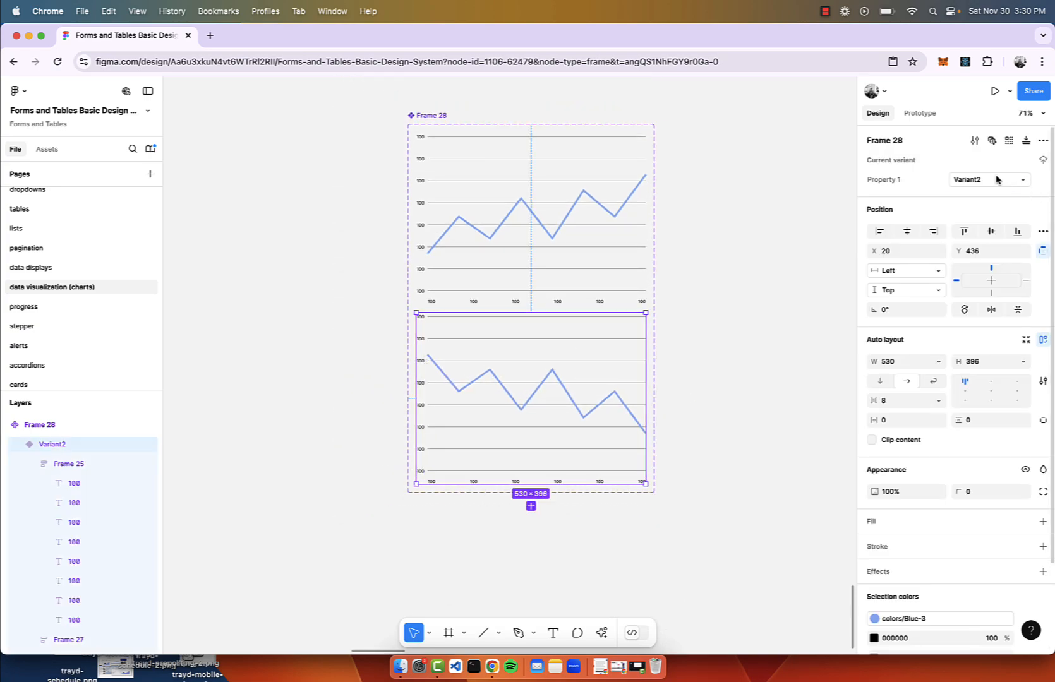
type("down")
left_click(467, 207)
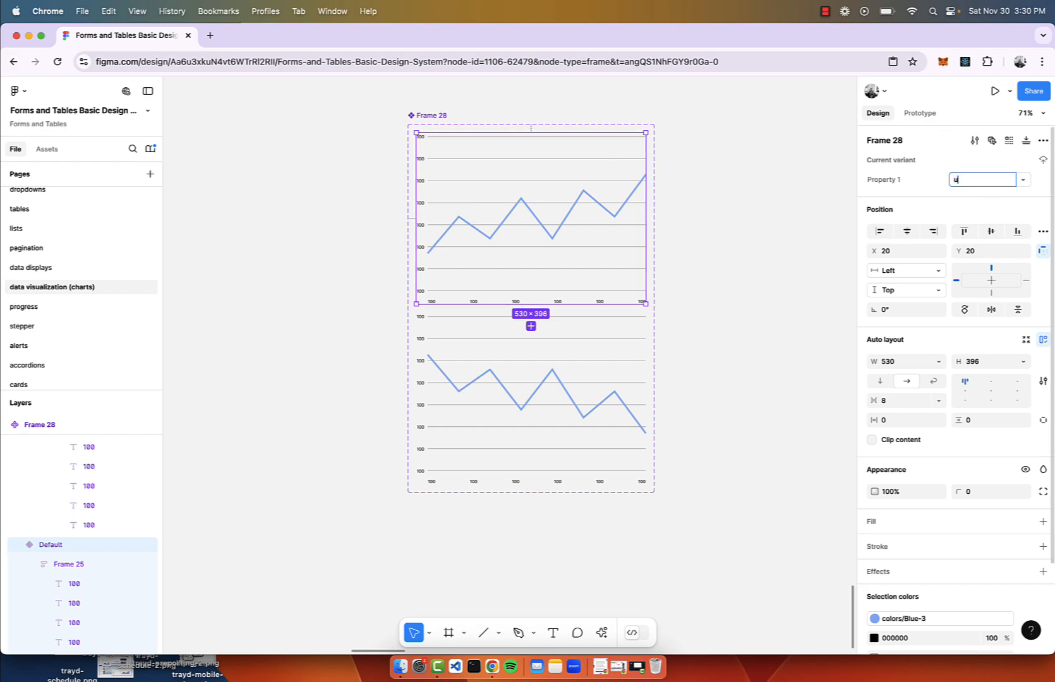
scroll(296, 430, "down", 4)
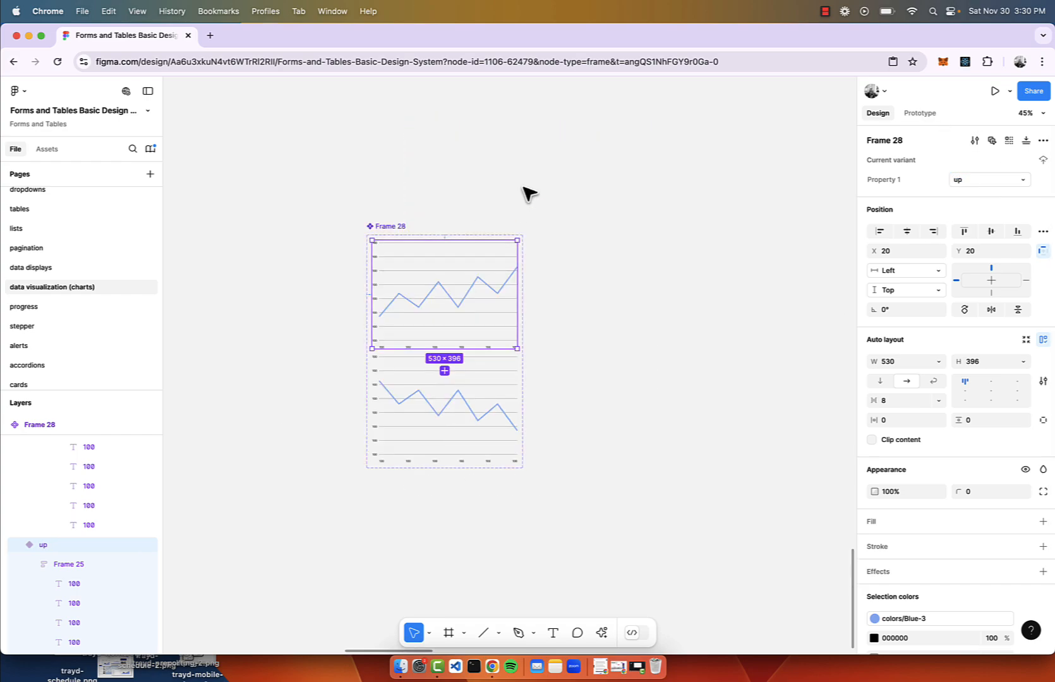
Step: Place an instance of the up chart variant beside the component set and resize it to about 666 × 414
left_click(521, 218)
left_click(461, 284)
left_click_drag(462, 285, 627, 270)
scroll(657, 271, "up", 3)
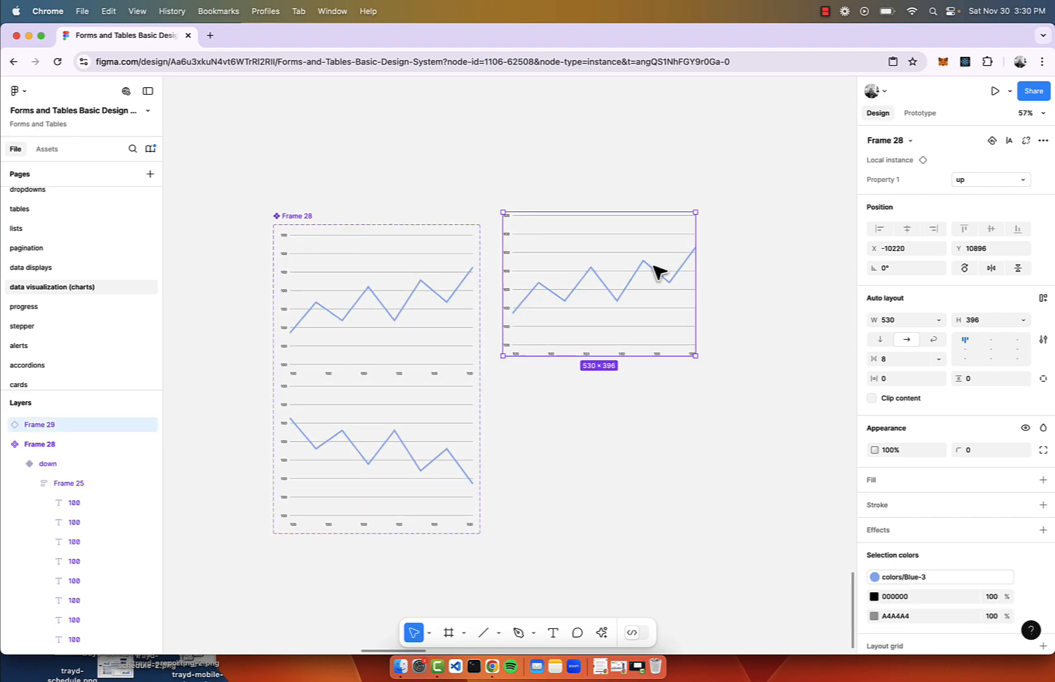
left_click_drag(699, 371, 756, 375)
Step: Switch the chart instance's Property 1 to down and resize the instance to about 704 × 375
left_click(1029, 180)
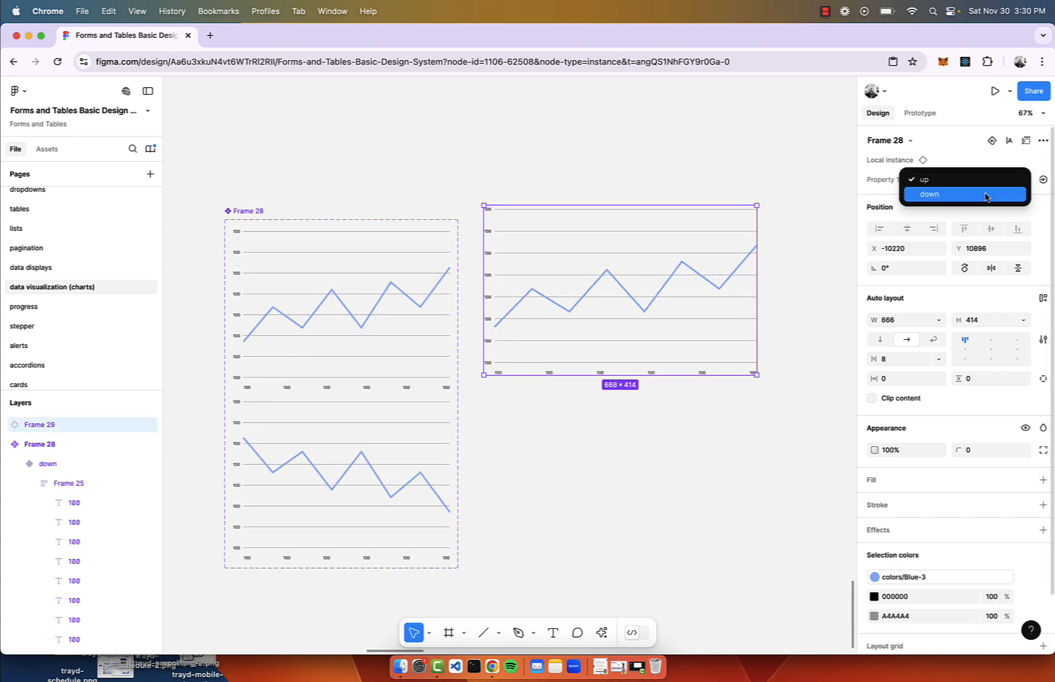
left_click(991, 197)
left_click(815, 394)
left_click(699, 344)
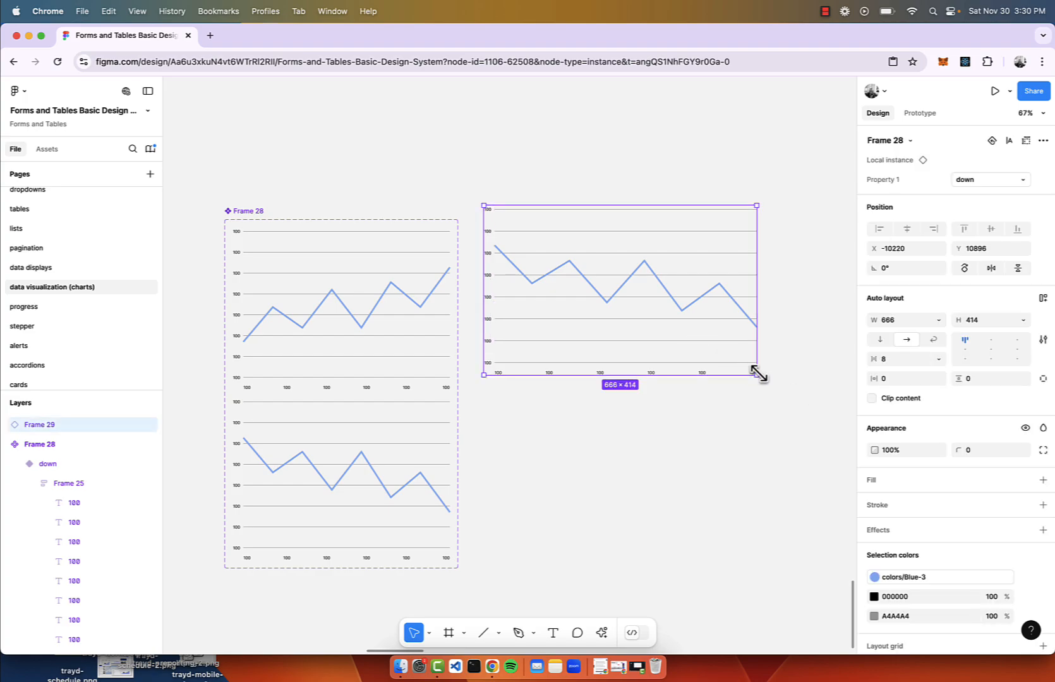
mouse_move(756, 371)
left_mouse_down()
mouse_move(768, 433)
mouse_move(731, 413)
mouse_move(771, 359)
left_mouse_up()
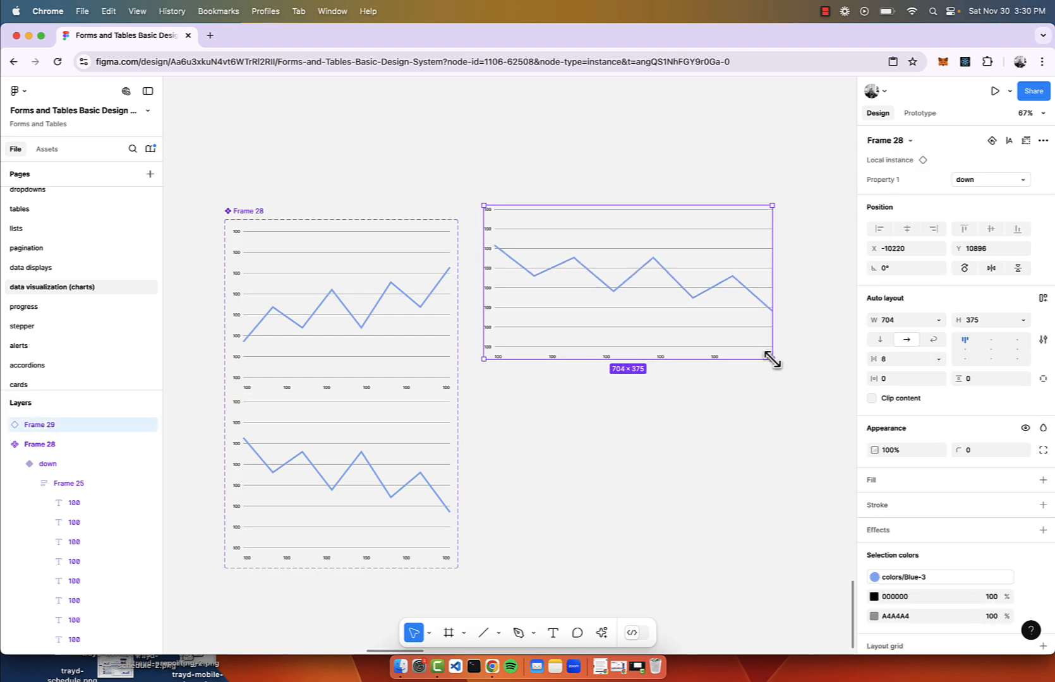
scroll(554, 384, "down", 3)
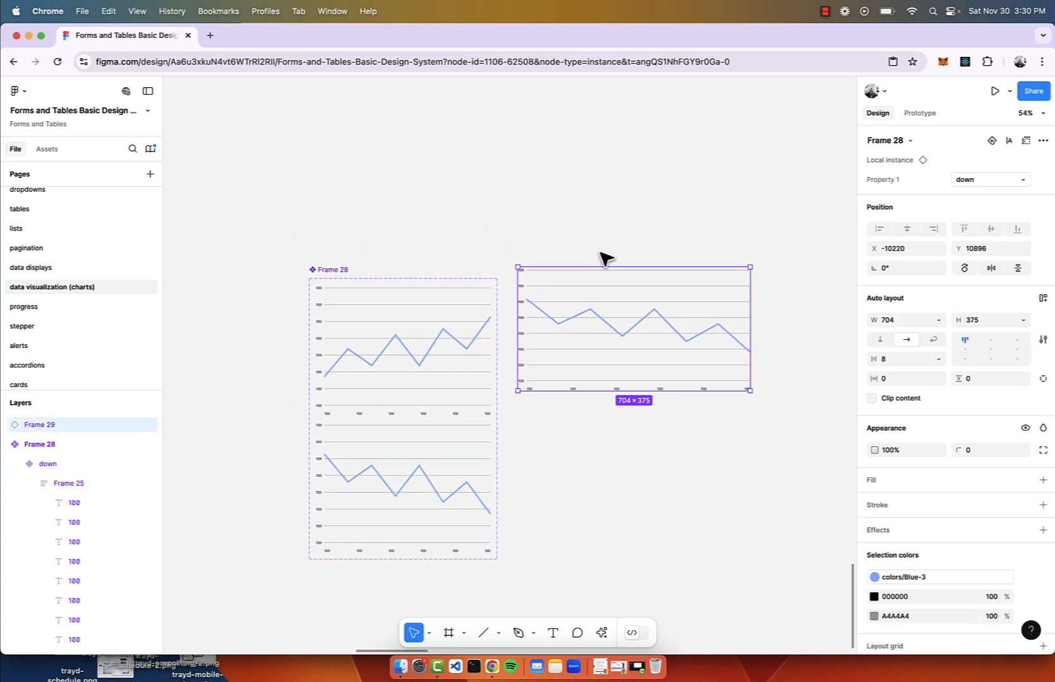